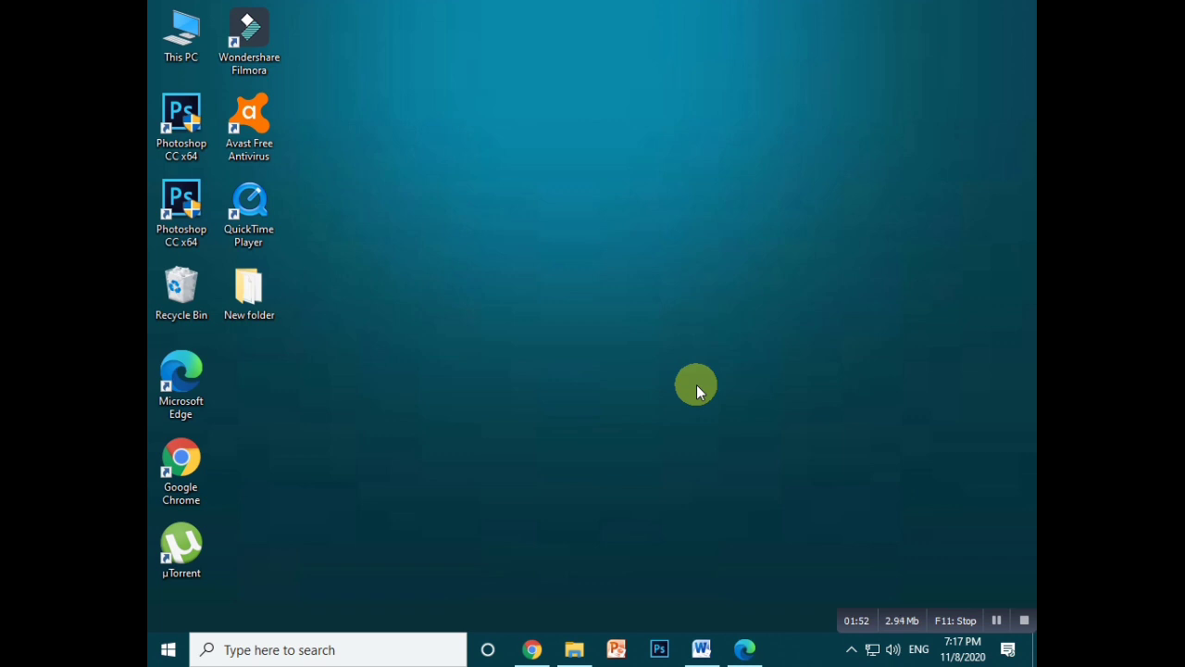
Step: Switch to Microsoft Edge to review the Ms Office 2 class assignment PDF, and minimize its window
left_click(746, 651)
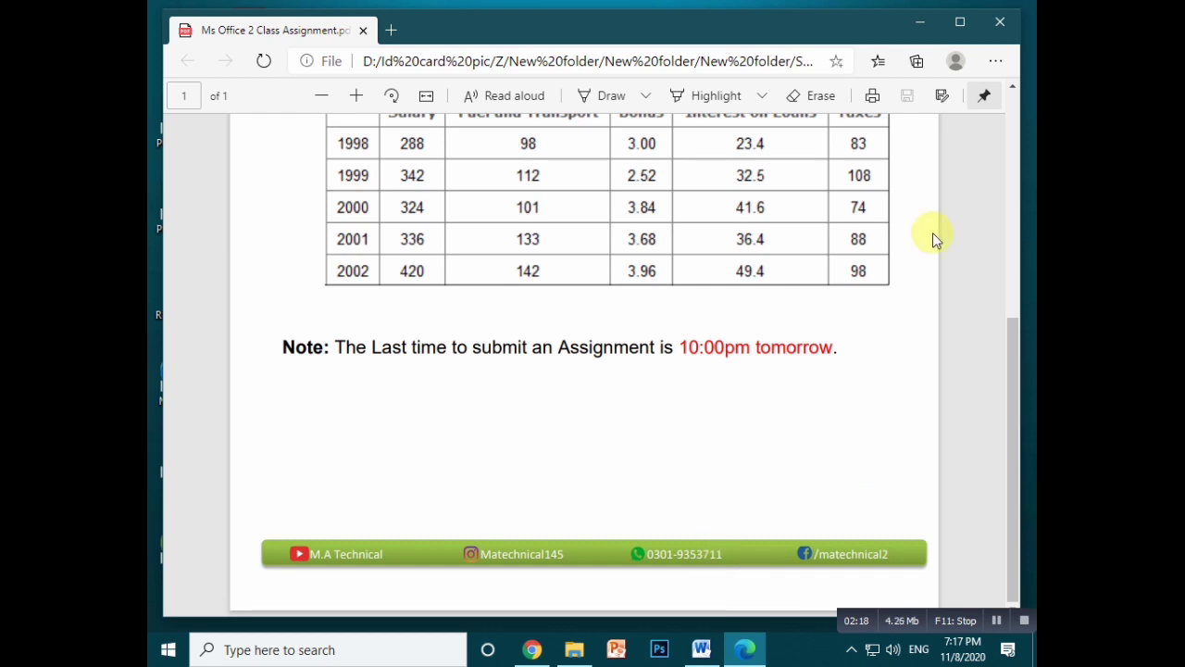
left_click(918, 23)
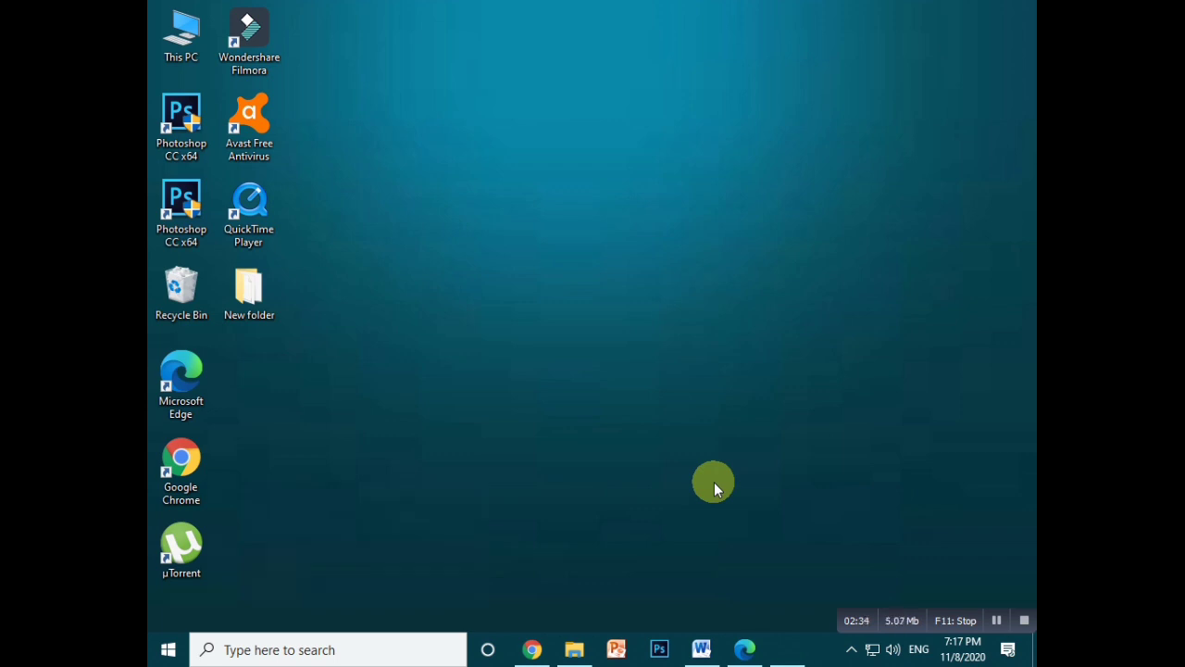
Step: Launch Microsoft Word with a blank document by running the winword command
key("super+r")
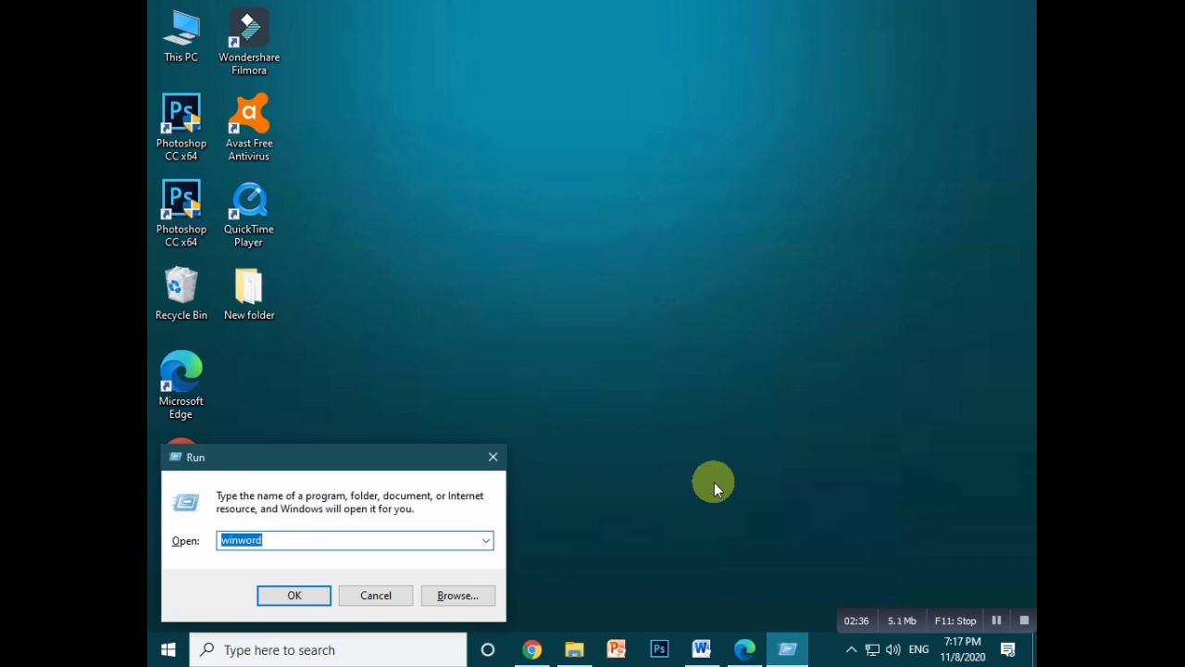
left_click(640, 513)
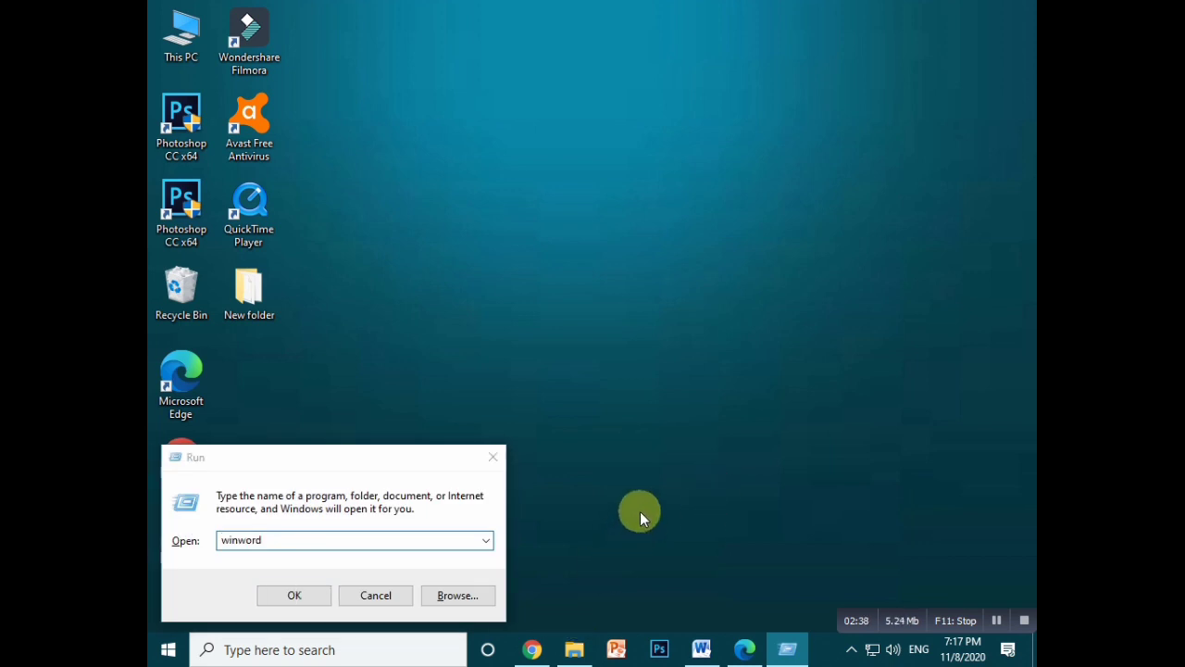
left_click(495, 469)
key("Return")
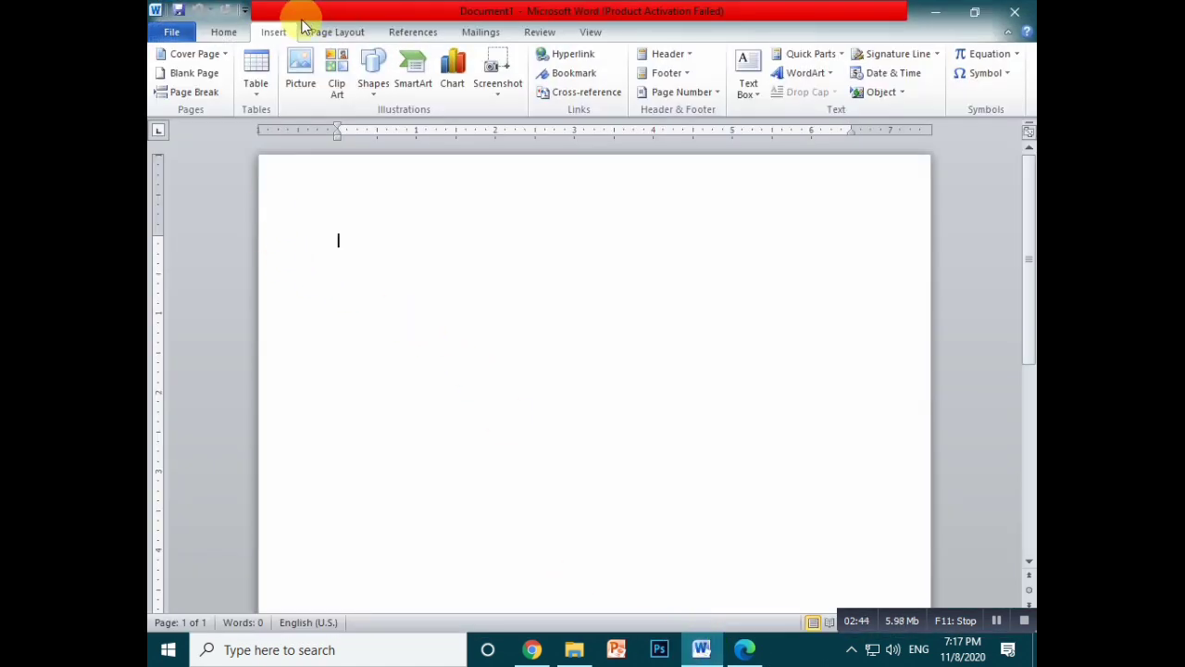
Step: Insert the built-in Austere cover page into the blank document and look it over
left_click(231, 31)
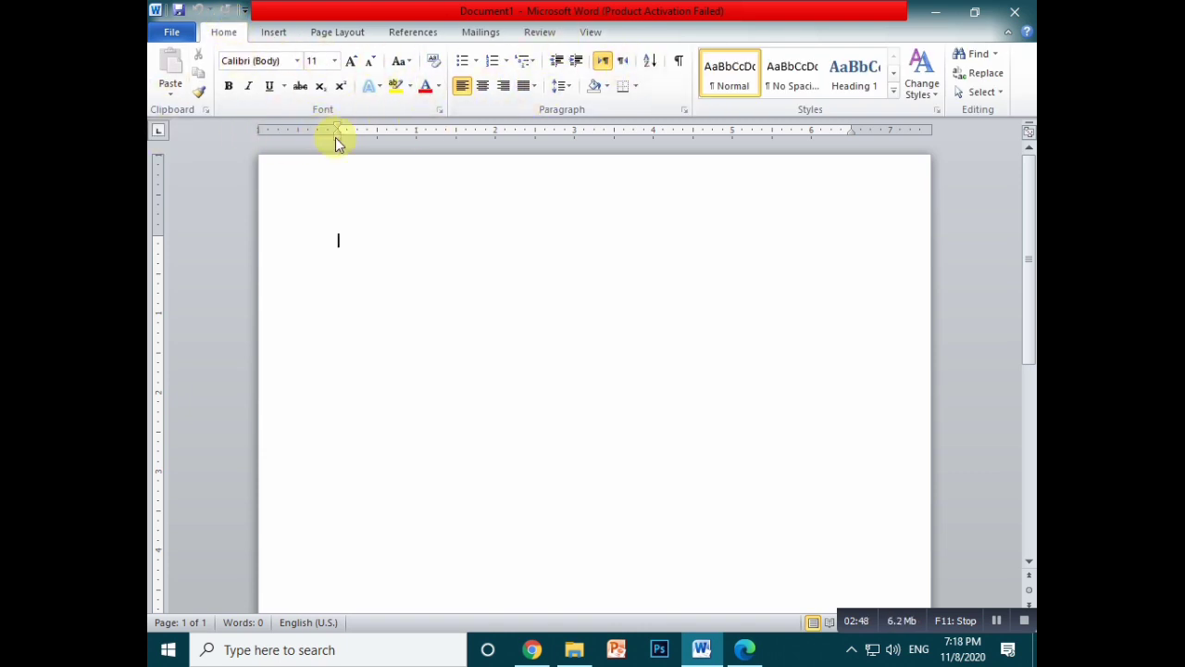
left_click(277, 34)
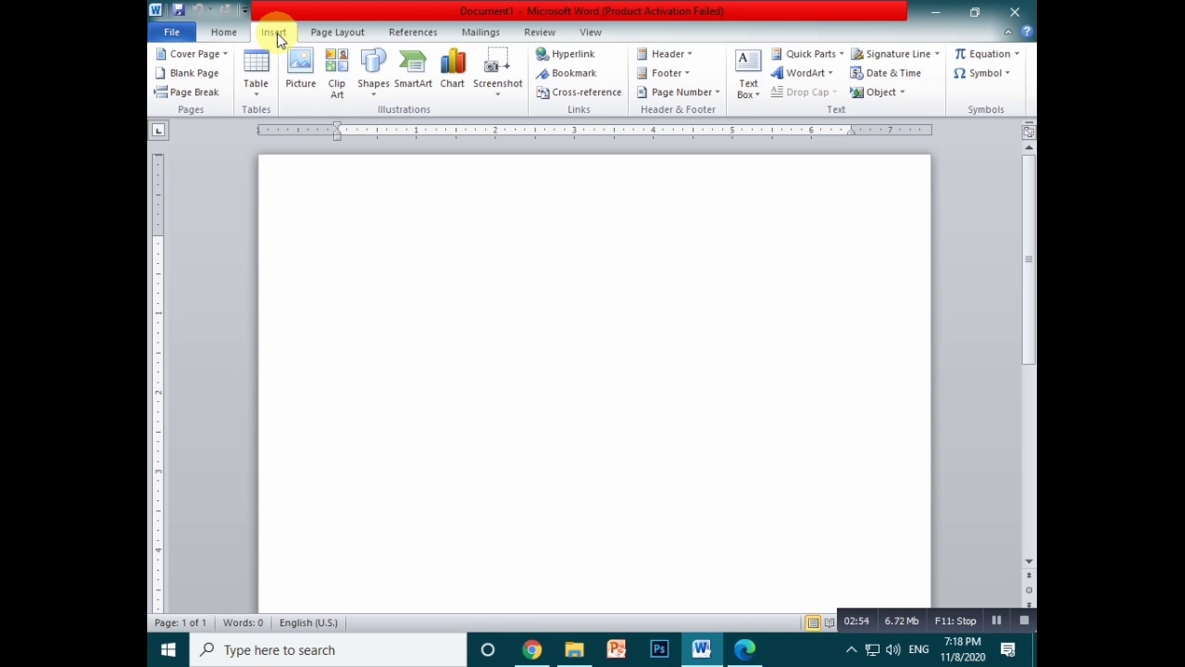
left_click(226, 55)
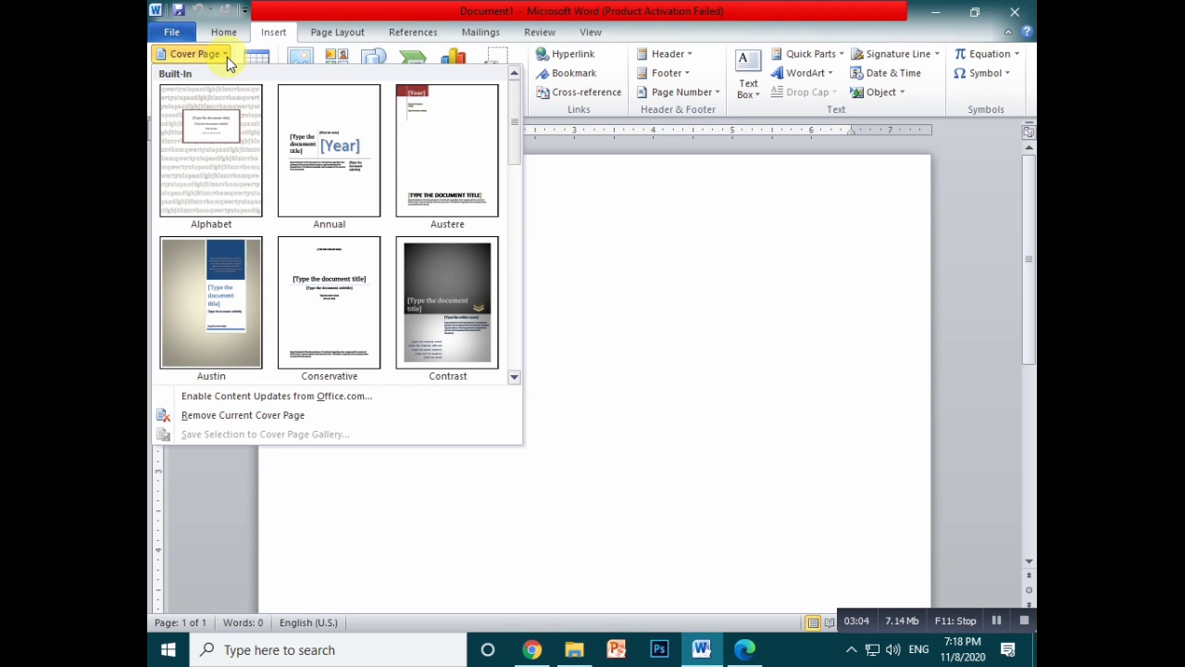
left_click(436, 169)
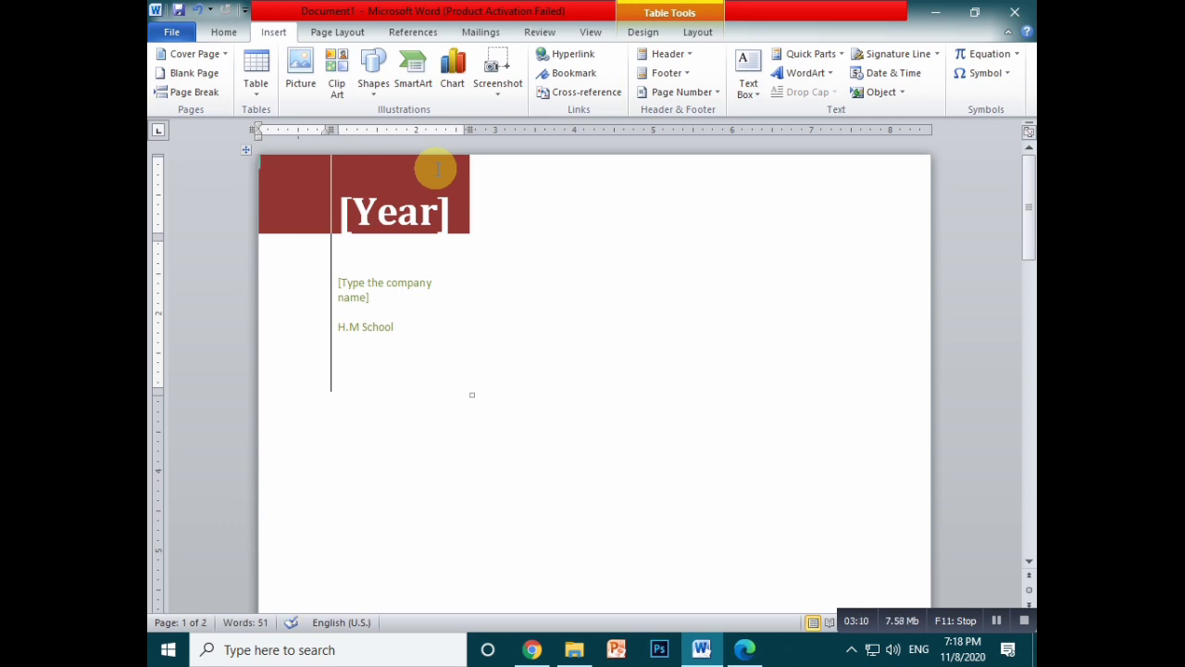
scroll(403, 278, "down", 5)
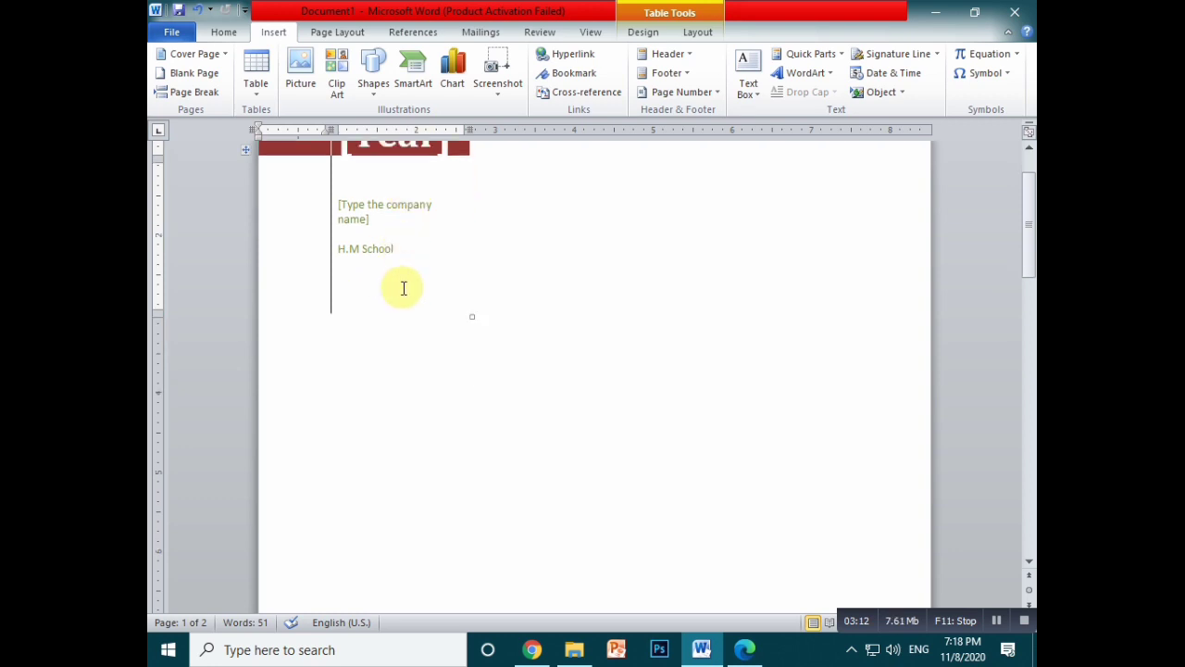
scroll(400, 306, "up", 10)
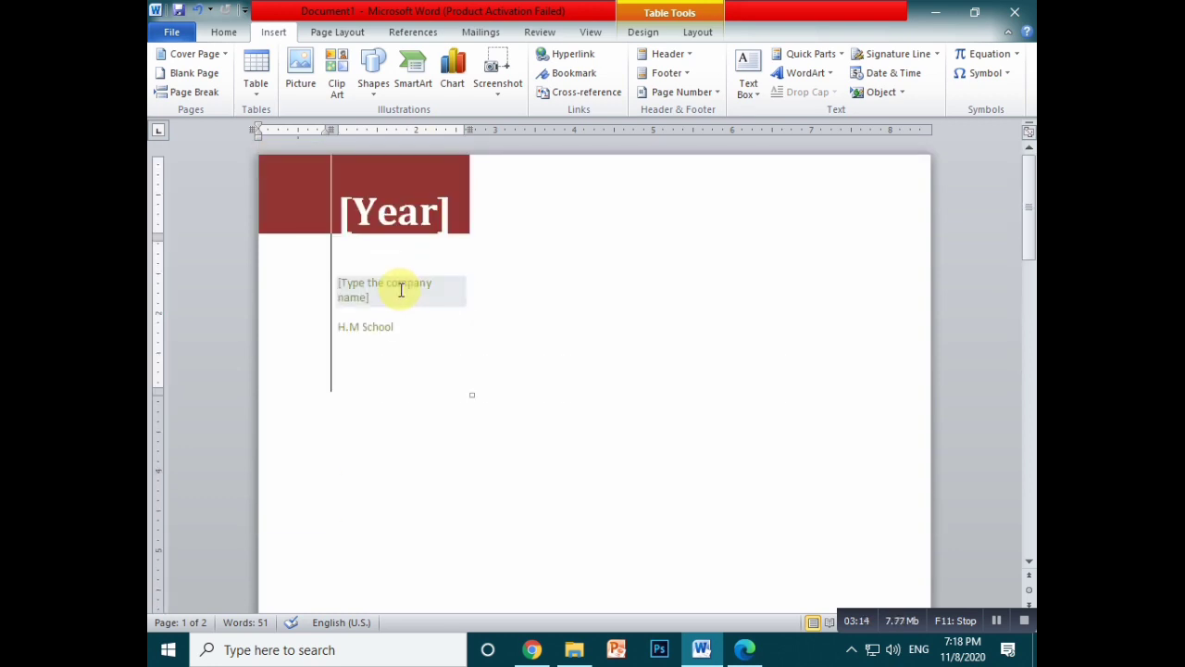
Step: Replace the cover page with the built-in Alphabet design and delete its background letter pattern
left_click(222, 54)
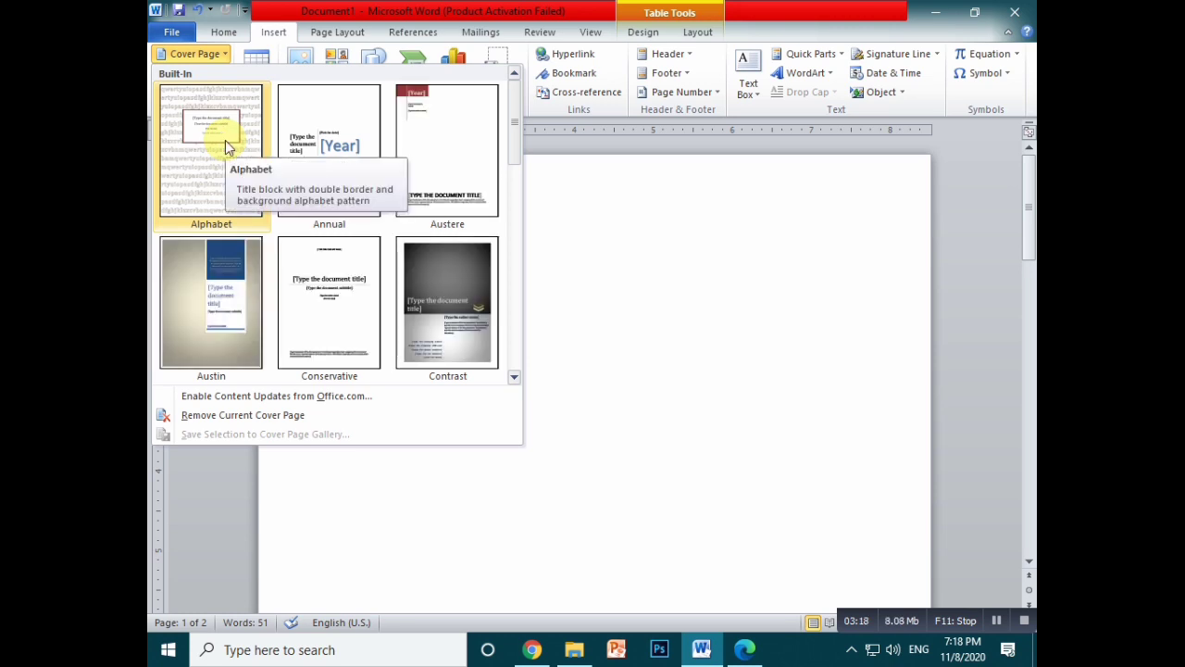
left_click(220, 163)
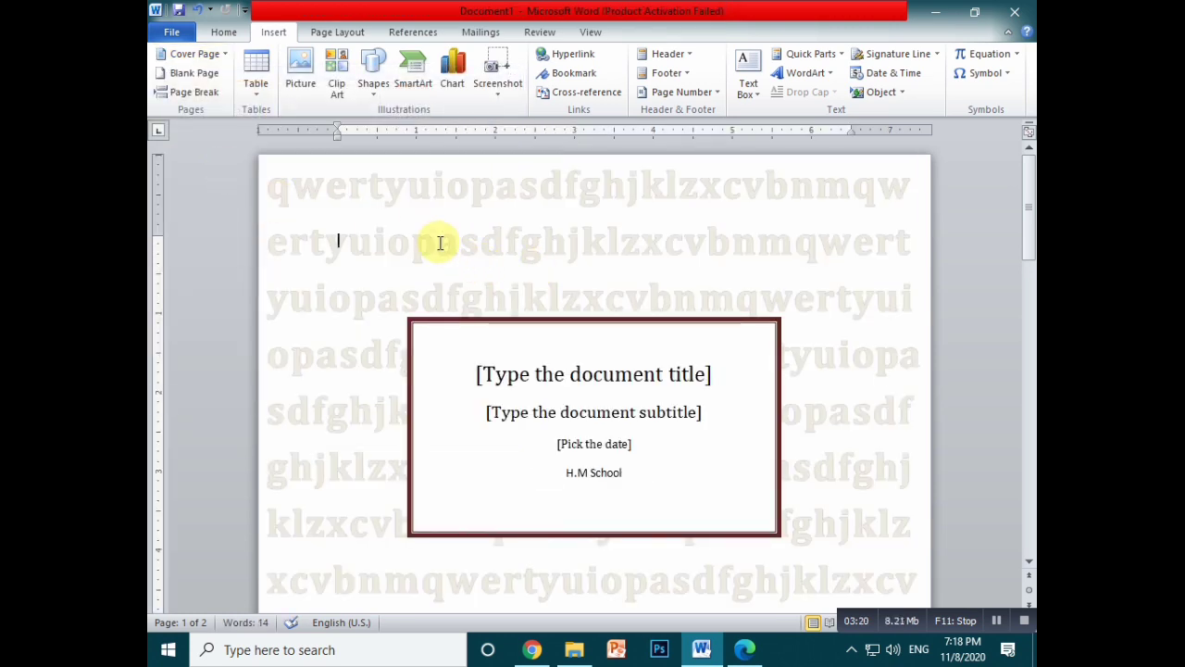
left_click(271, 189)
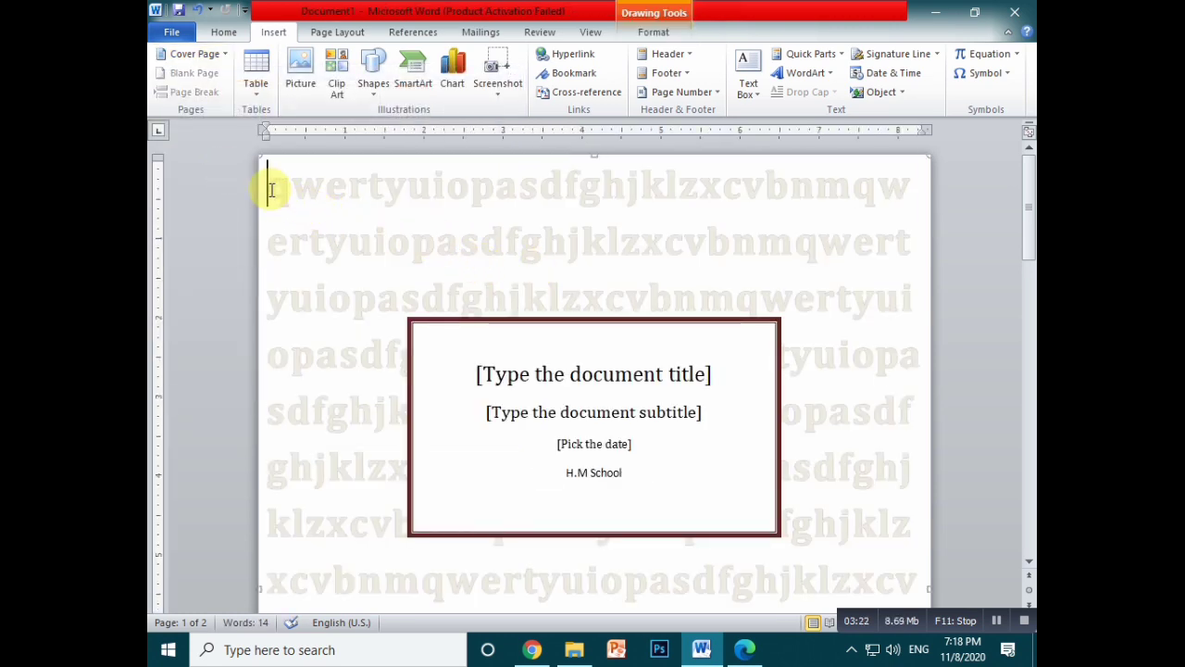
double_click(271, 190)
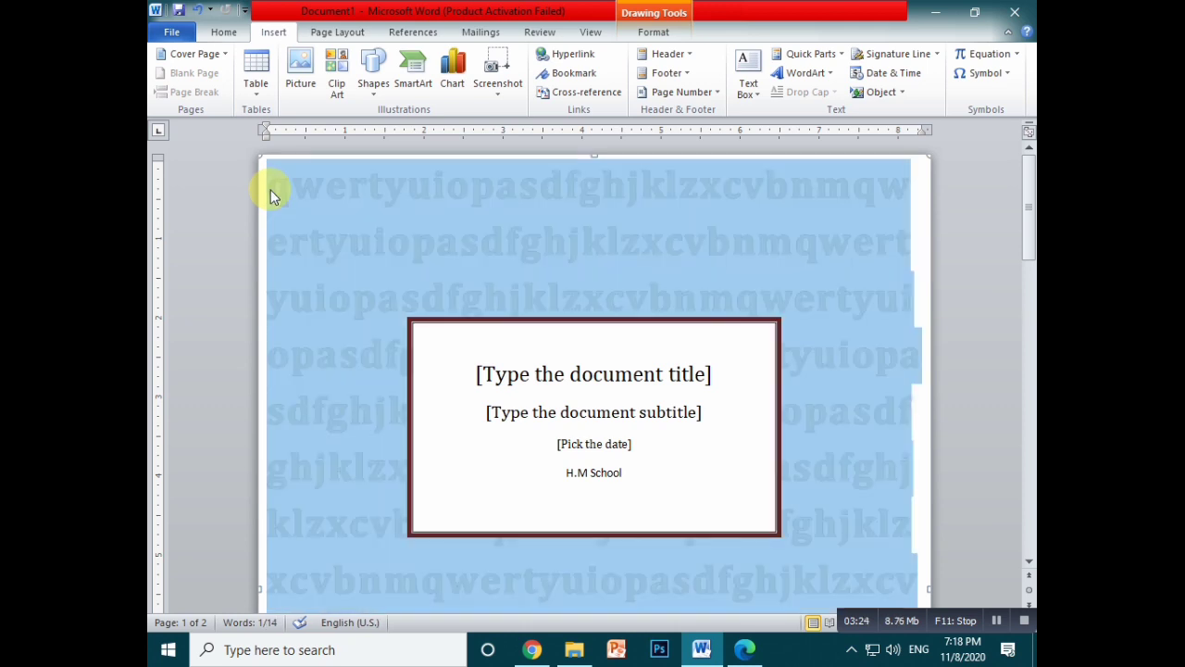
key("Delete")
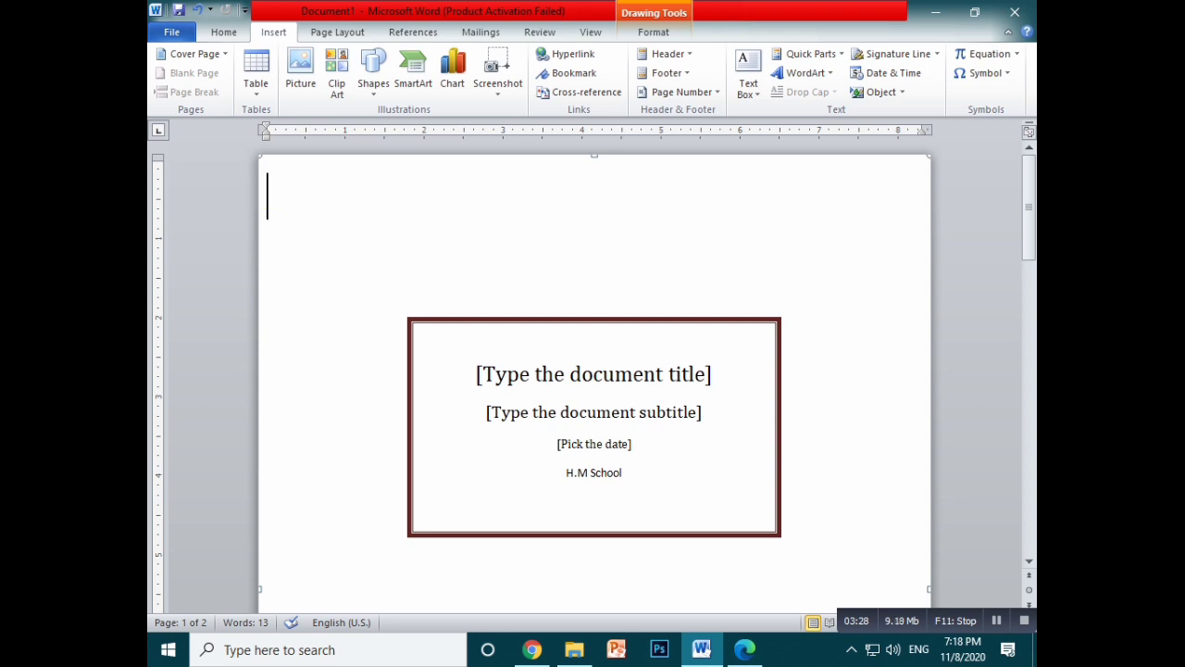
Step: Enter "Ma technical" as the cover page's background text
type("Ma ")
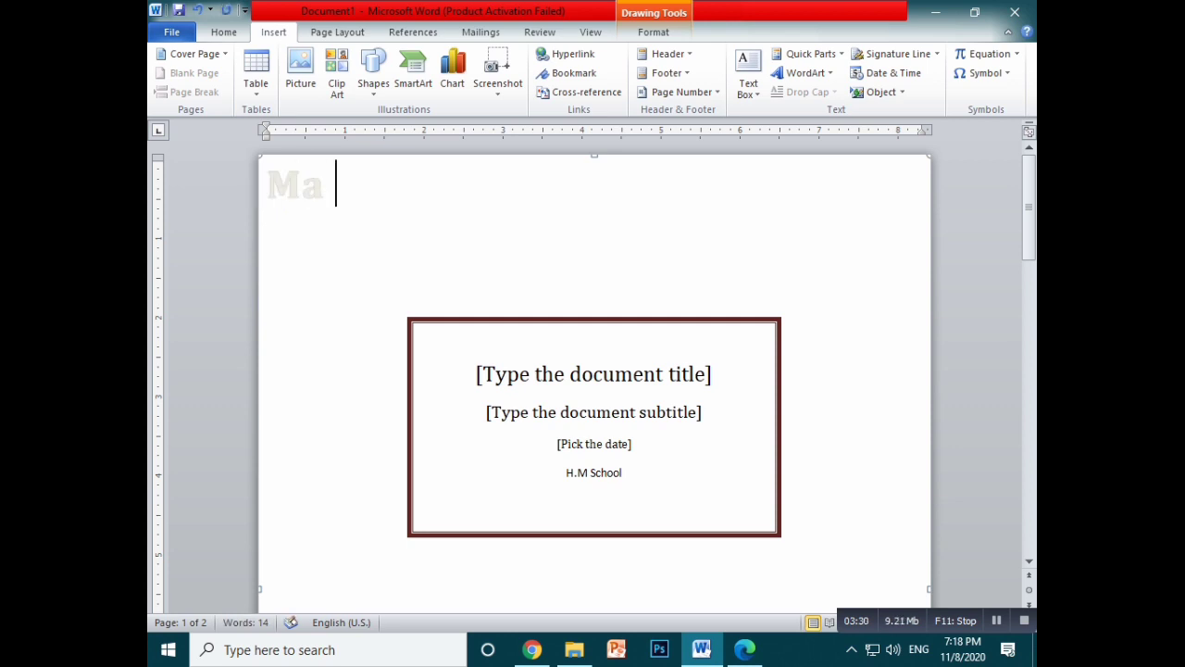
type("techn")
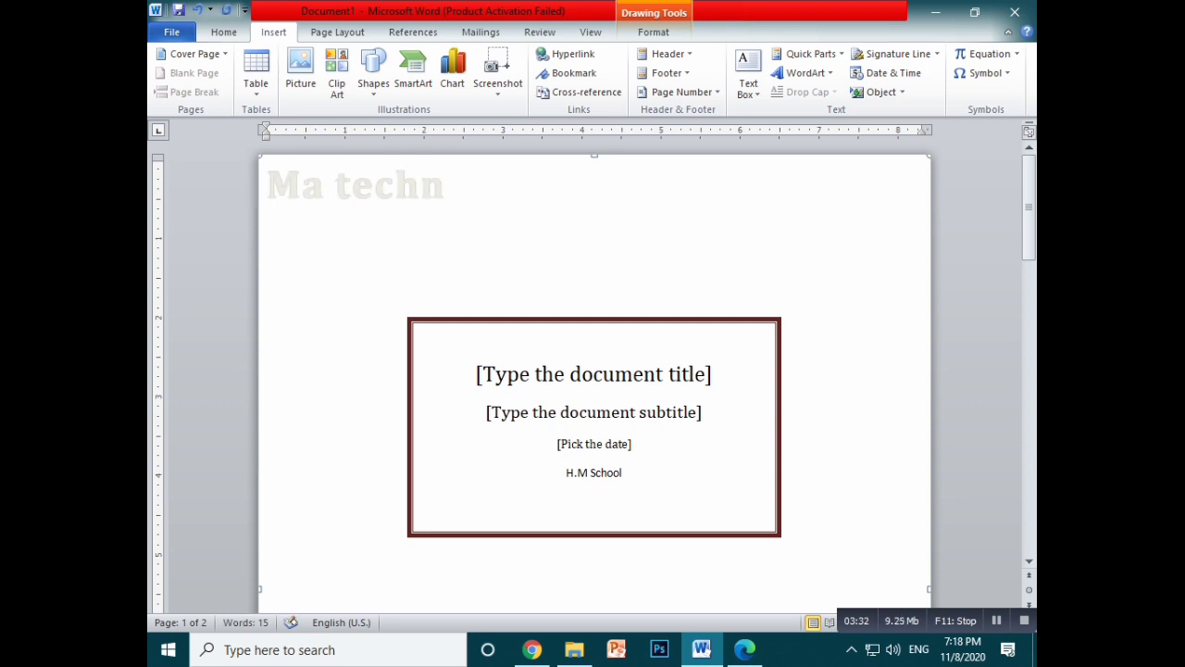
type("ical")
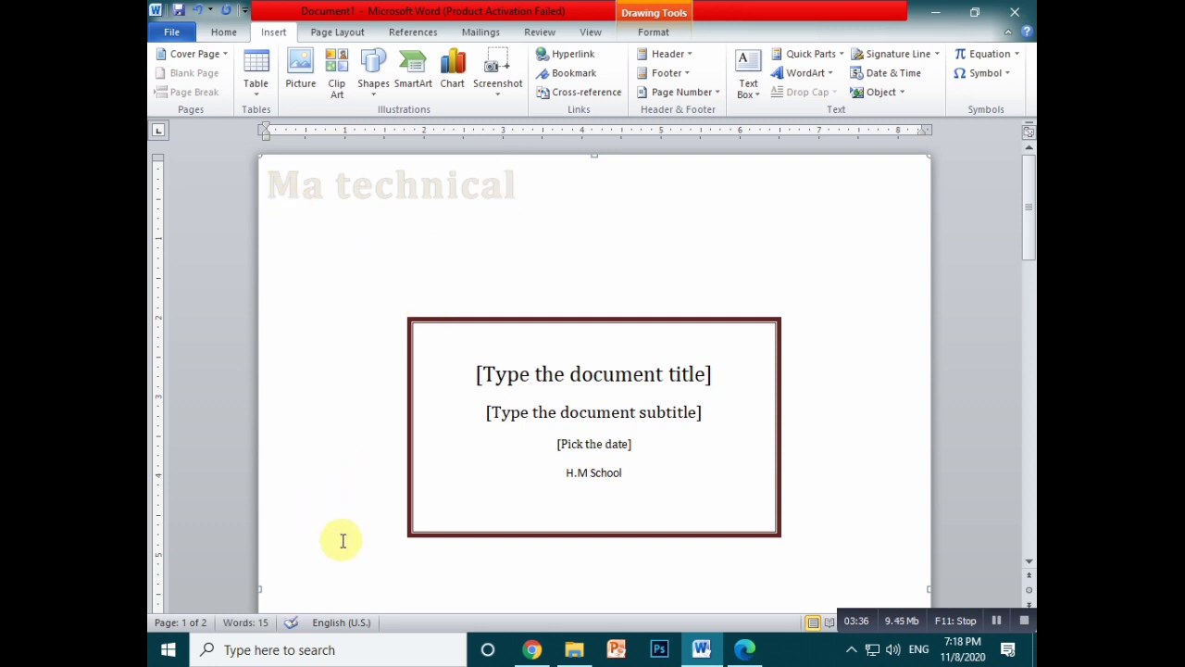
Step: Find and open the On-Screen Keyboard, and move its window below the "Ma technical" text
left_click(303, 650)
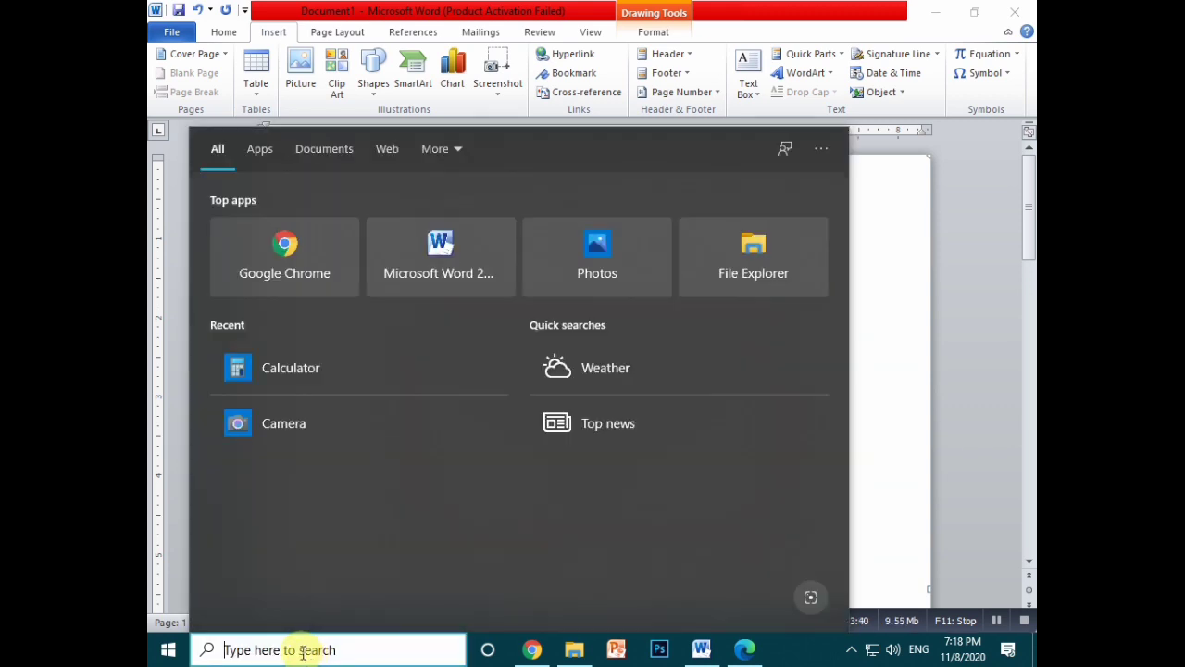
type("ke")
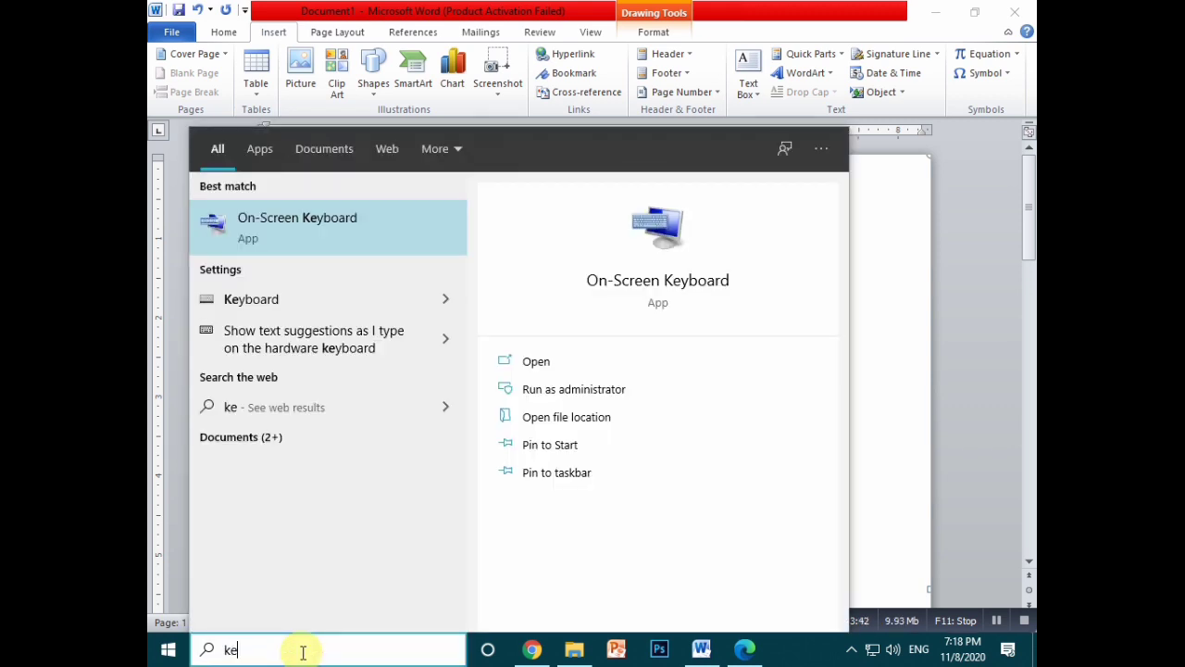
left_click(303, 231)
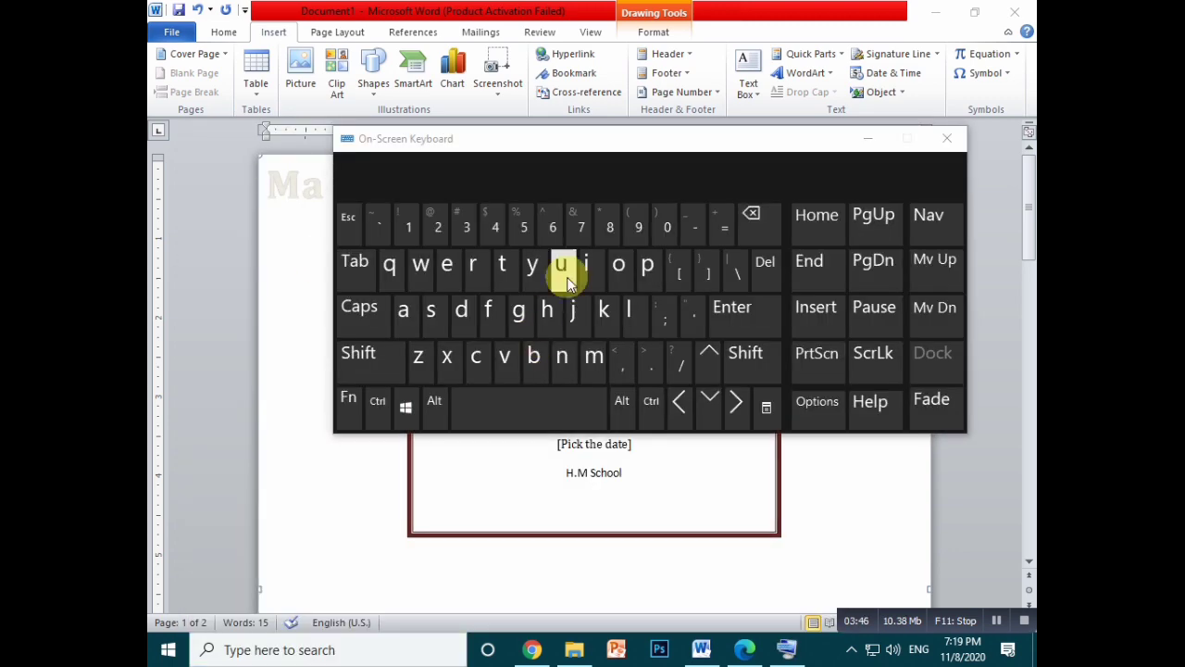
left_click_drag(597, 147, 534, 310)
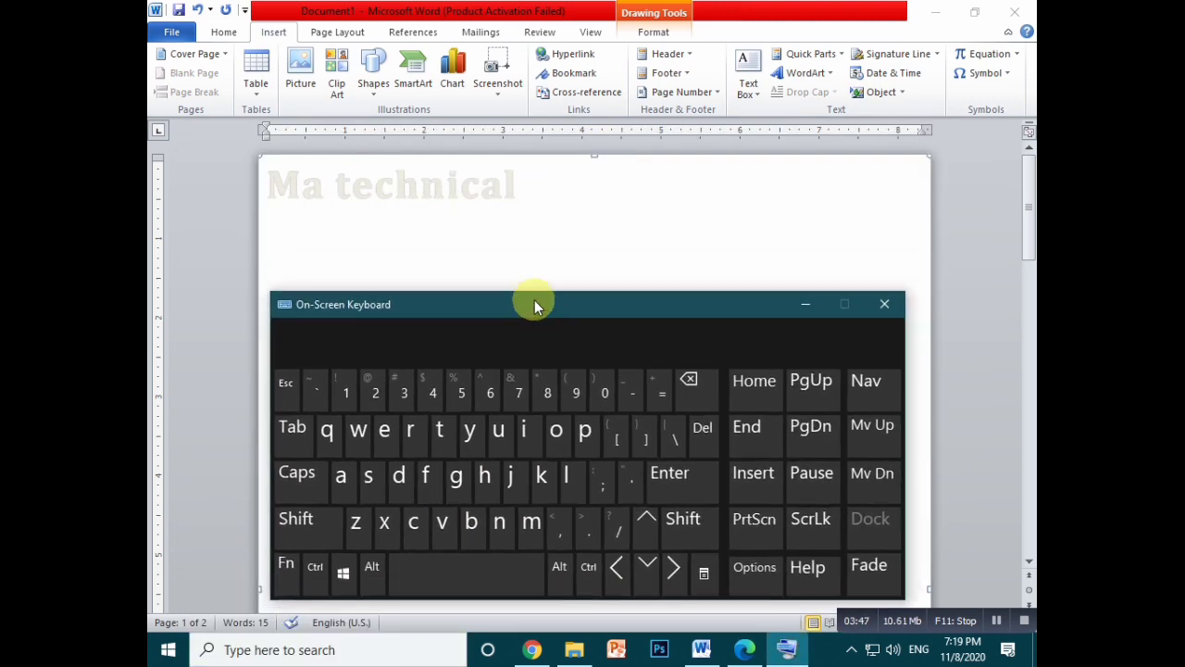
Step: Copy the "Ma technical" background text to the clipboard
left_click(523, 195)
left_click_drag(521, 193, 277, 186)
key("ctrl+c")
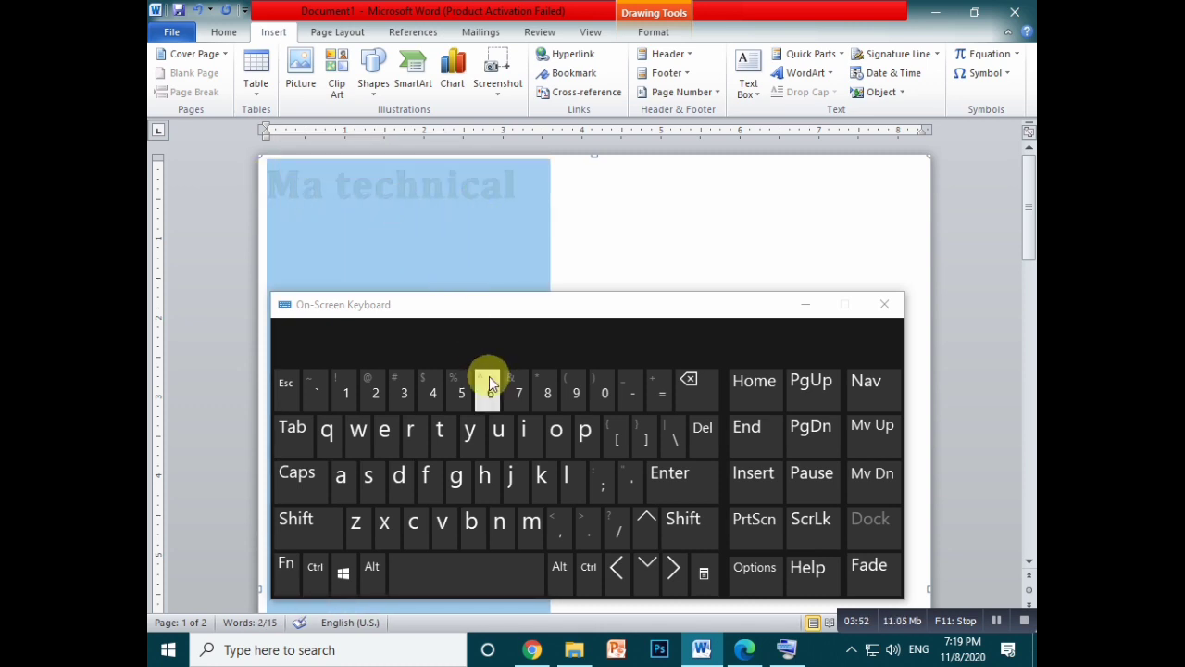
left_click(317, 568)
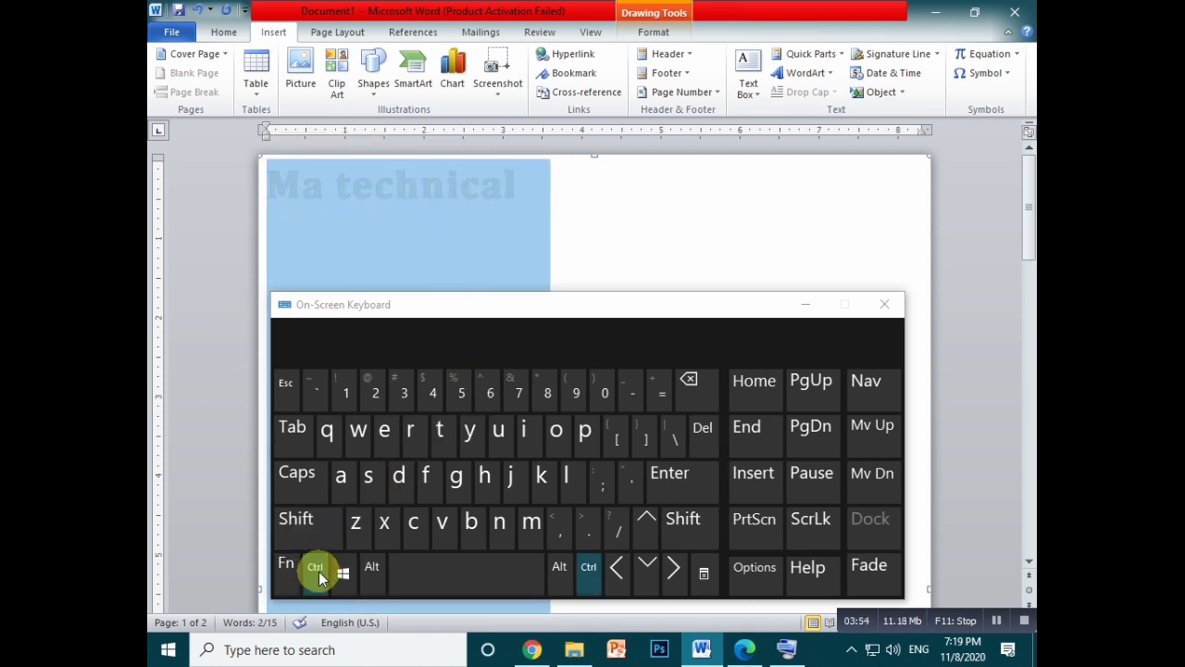
left_click(414, 542)
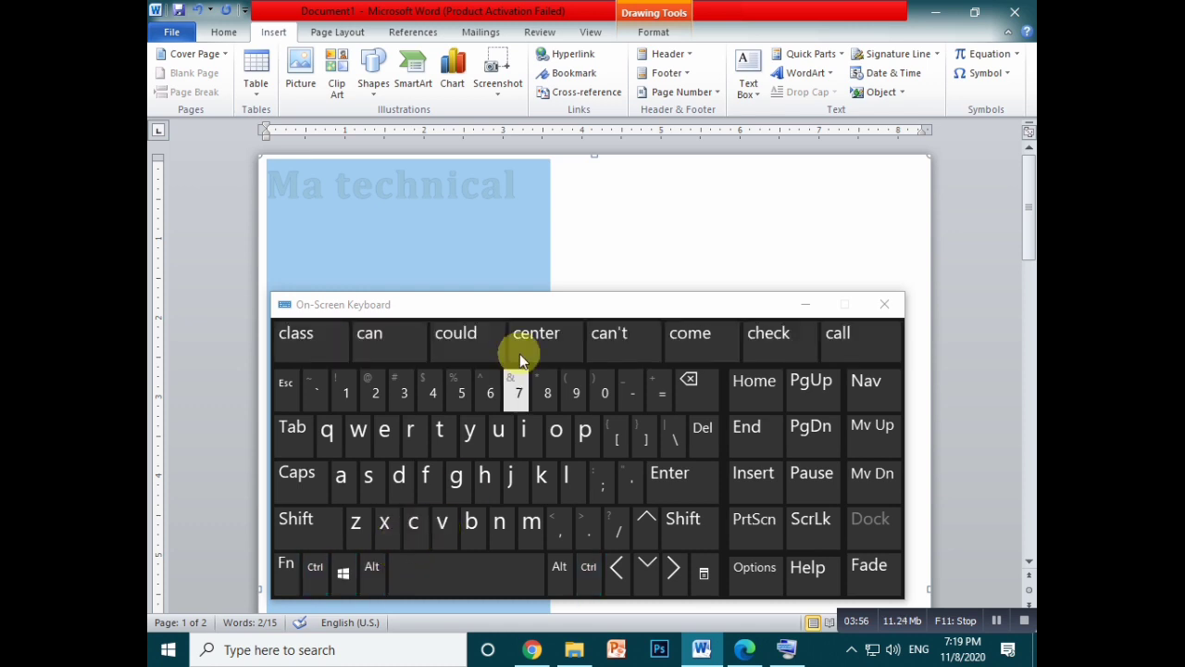
Step: Paste the copied text once after the first "Ma technical" and twice more on the lines below
left_click(536, 201)
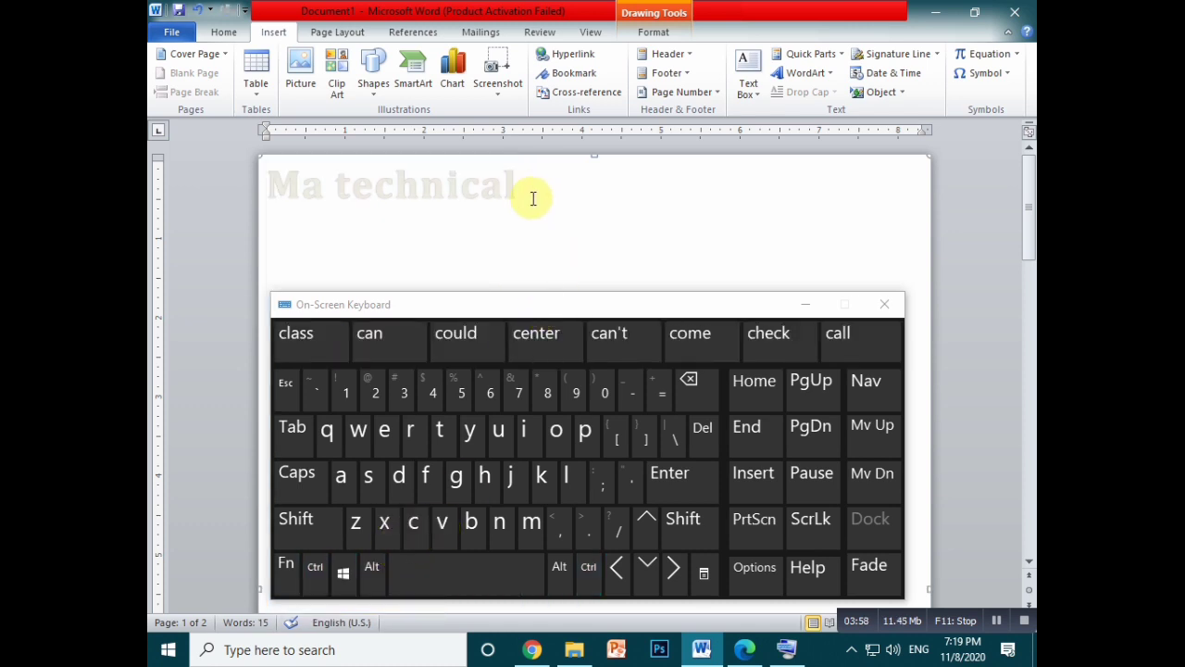
key("ctrl")
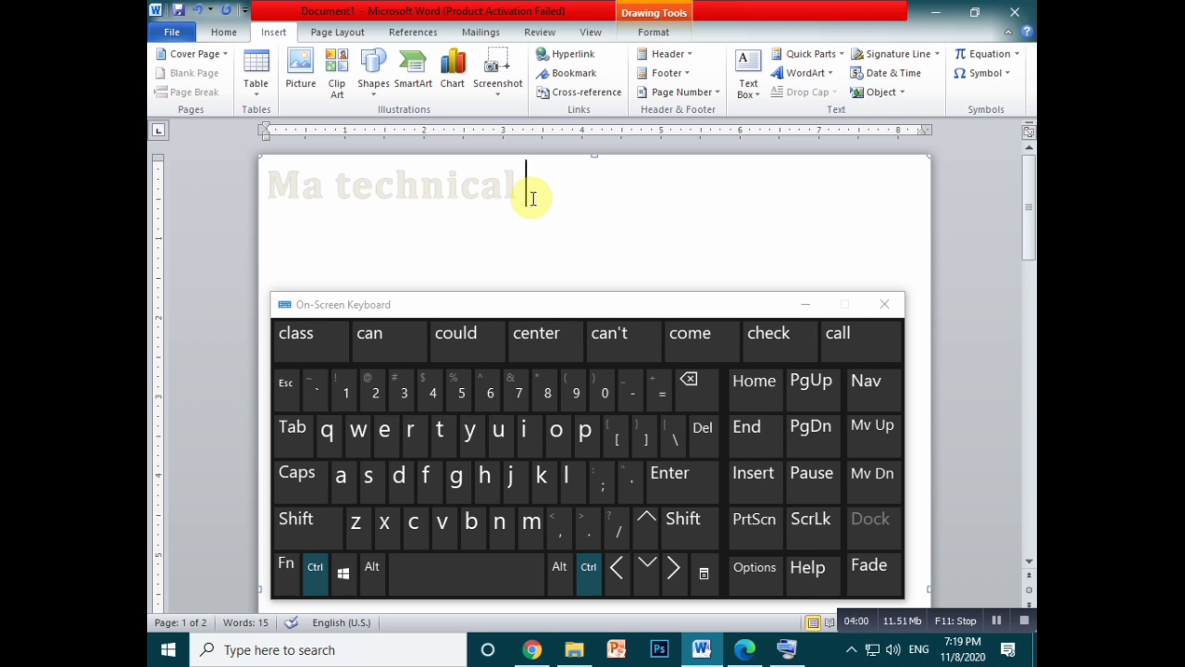
key("ctrl+v")
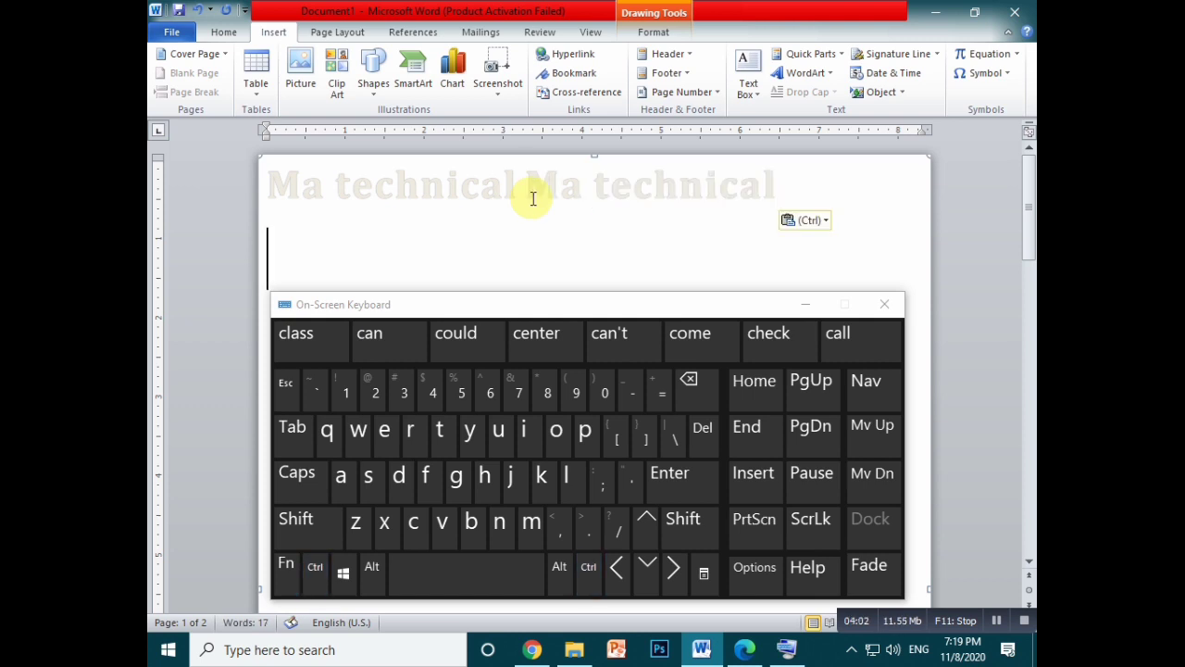
left_click(314, 571)
left_click(442, 533)
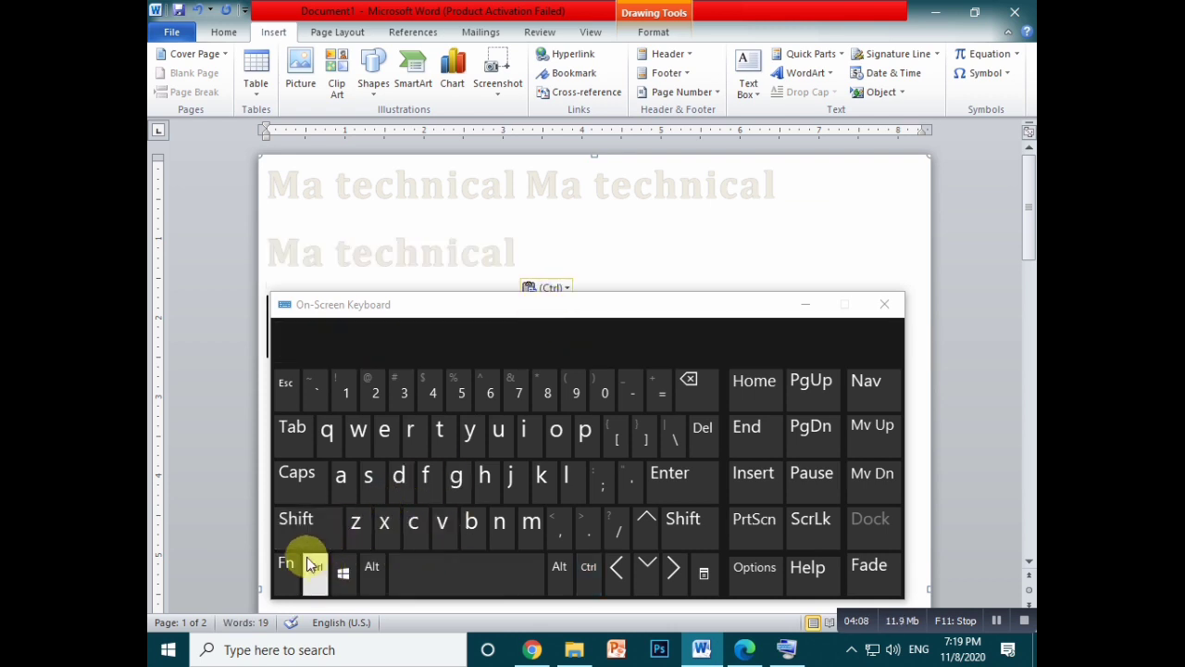
left_click(314, 567)
left_click(443, 524)
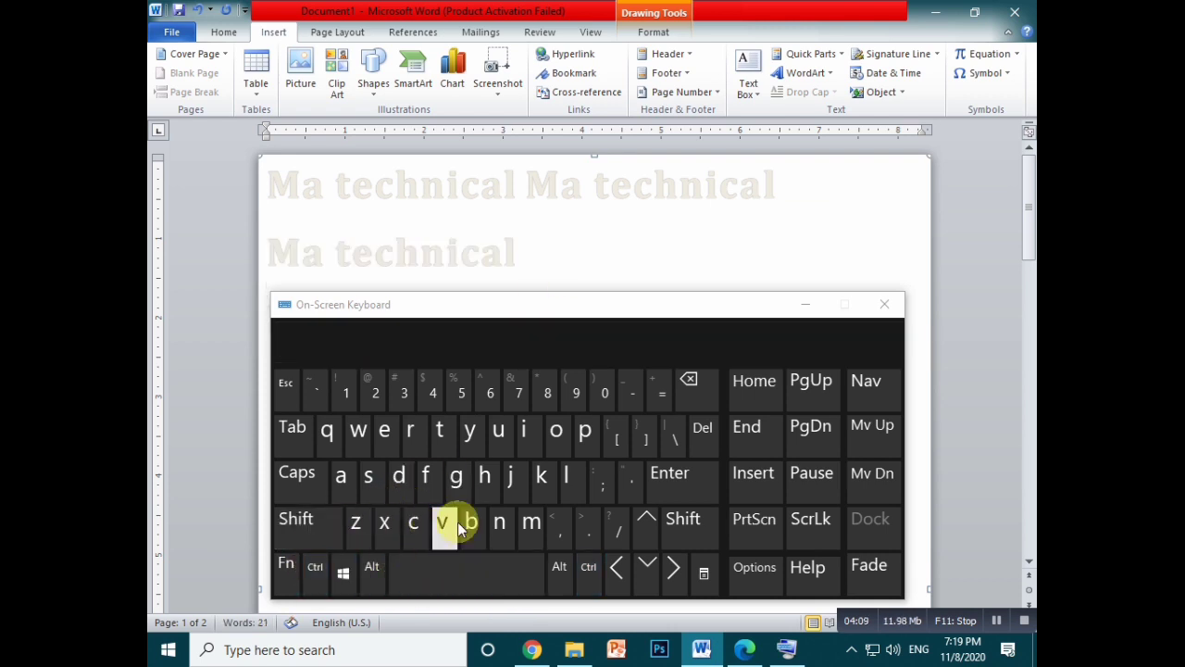
Step: Move the On-Screen Keyboard lower and duplicate the second line's "Ma technical" at the end of that line
left_click_drag(518, 308, 541, 408)
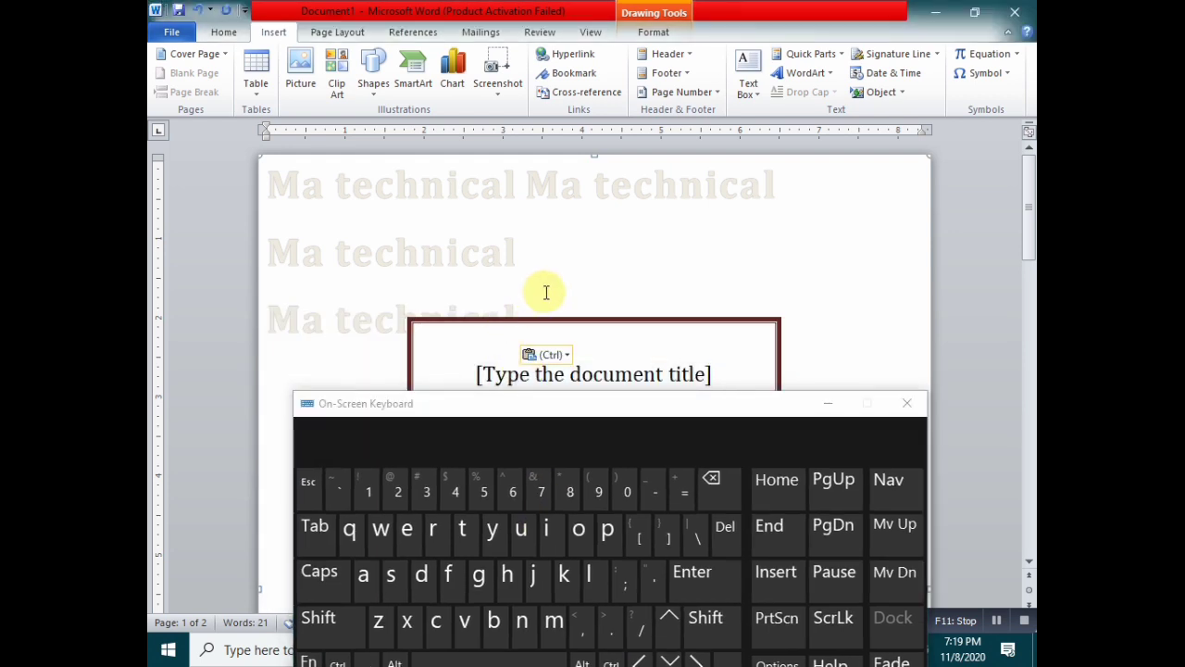
left_click_drag(517, 258, 243, 264)
key("ctrl+c")
key("ctrl")
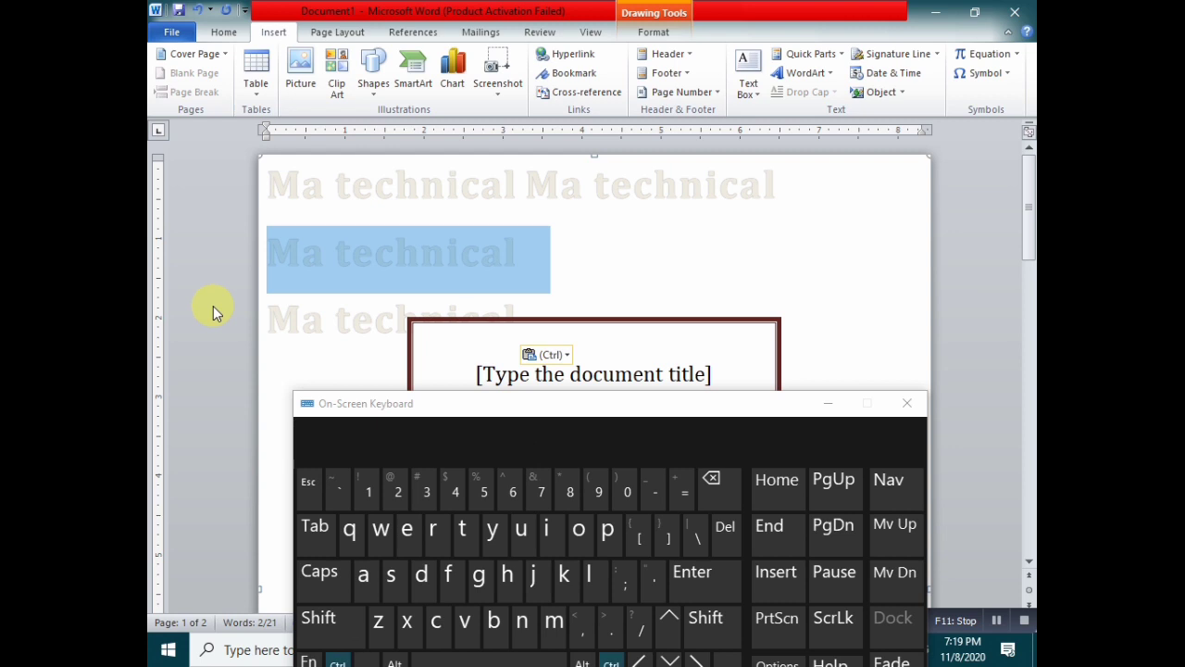
left_click(565, 252)
key("ctrl")
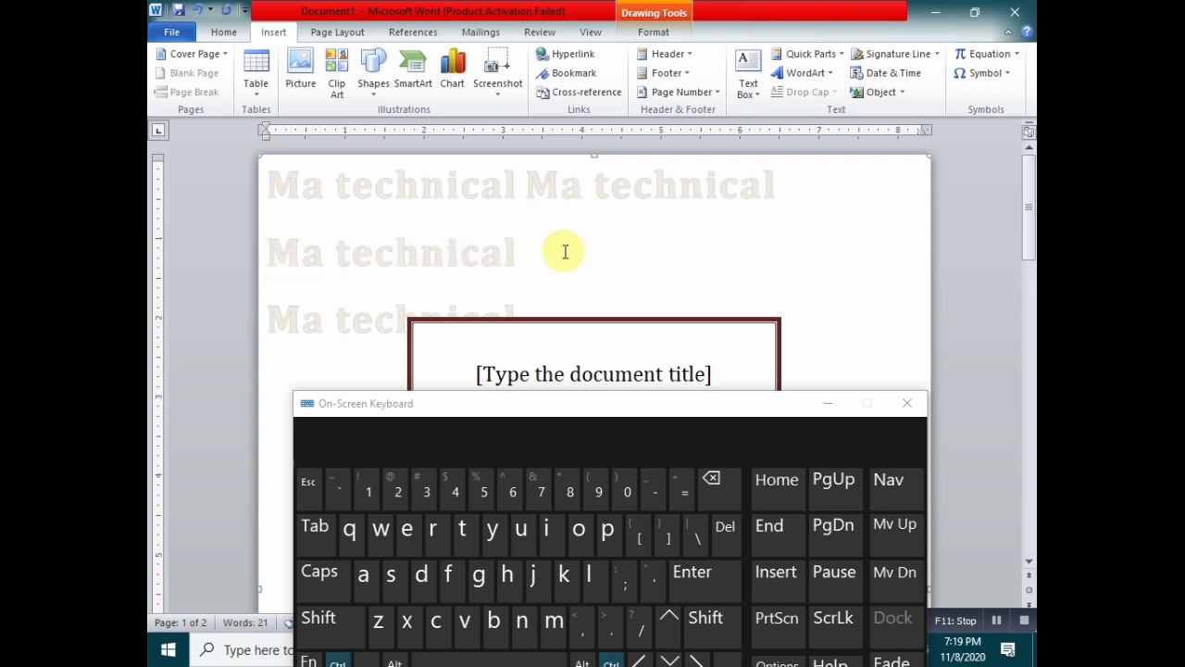
key("ctrl+v")
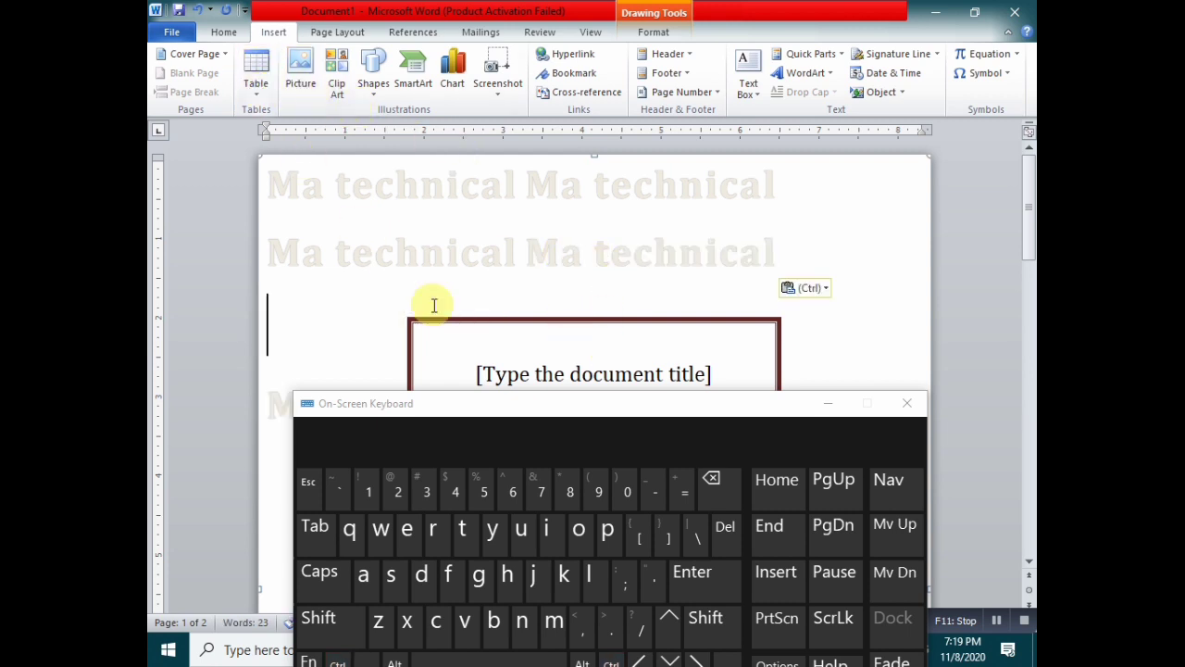
Step: Minimize the On-Screen Keyboard and delete all the repeated "Ma technical" background text on the cover page
left_click(828, 404)
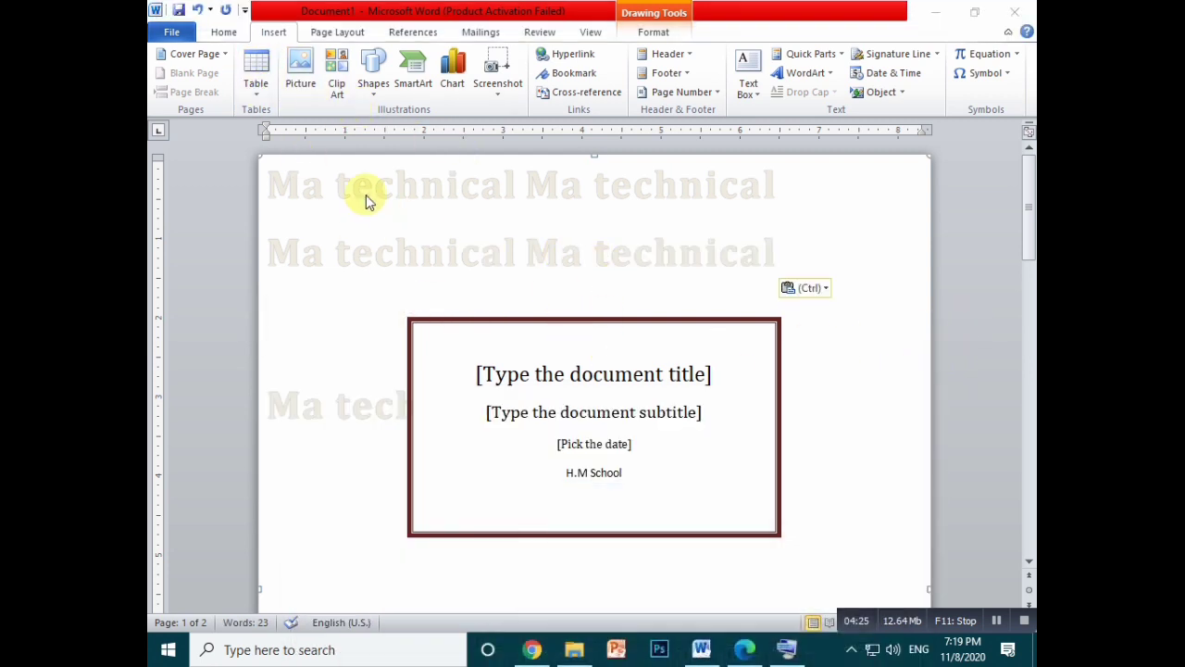
left_click(192, 54)
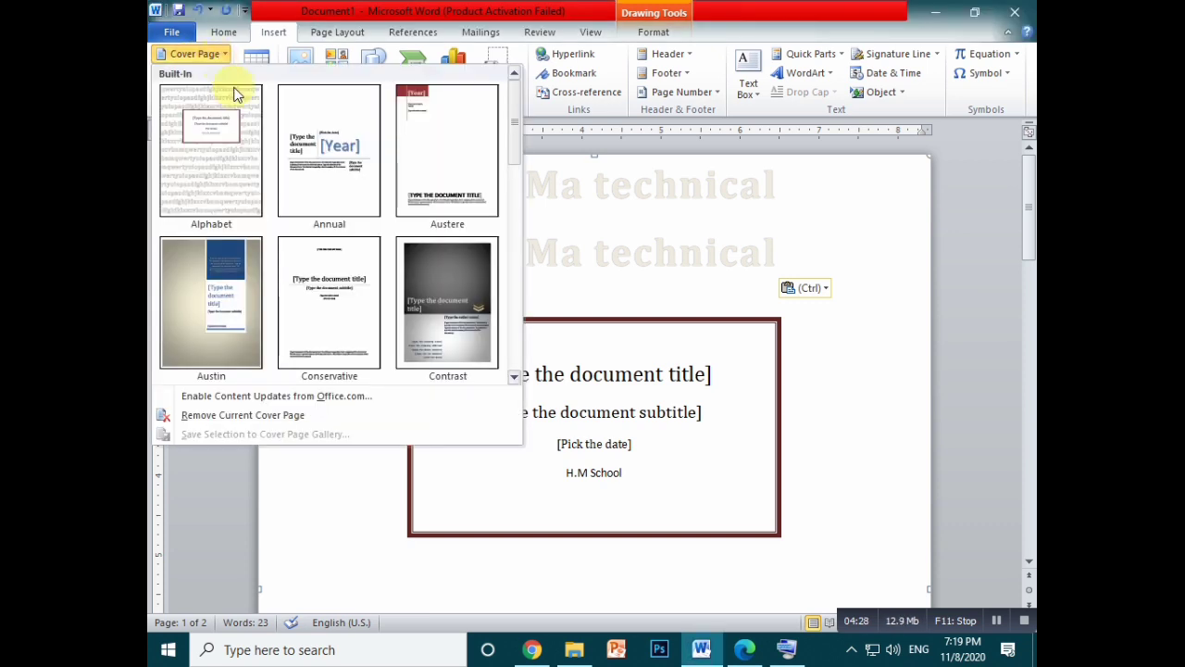
left_click(577, 219)
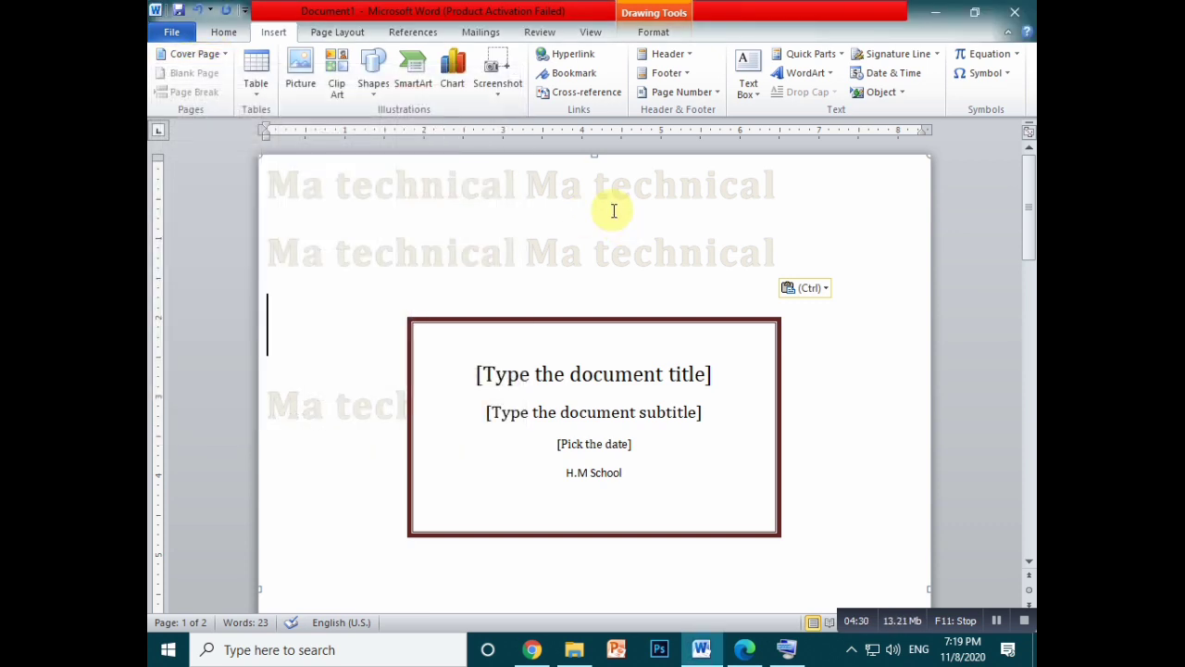
key("ctrl+a")
key("Delete")
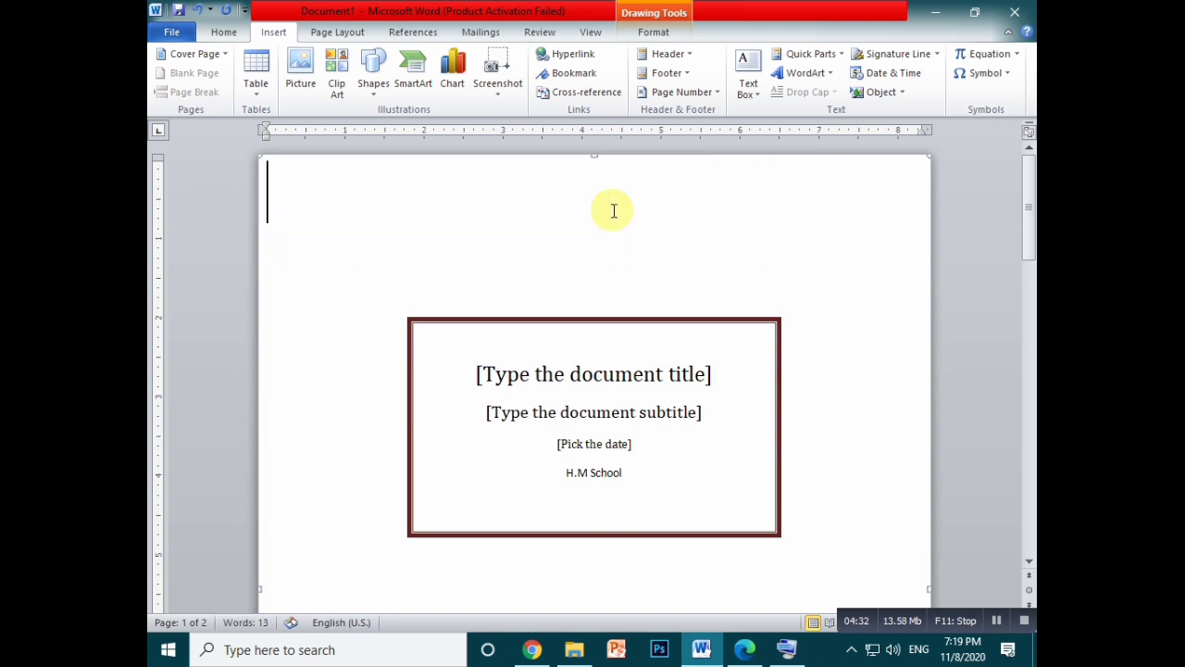
Step: Remove the current cover page from the document
left_click(222, 54)
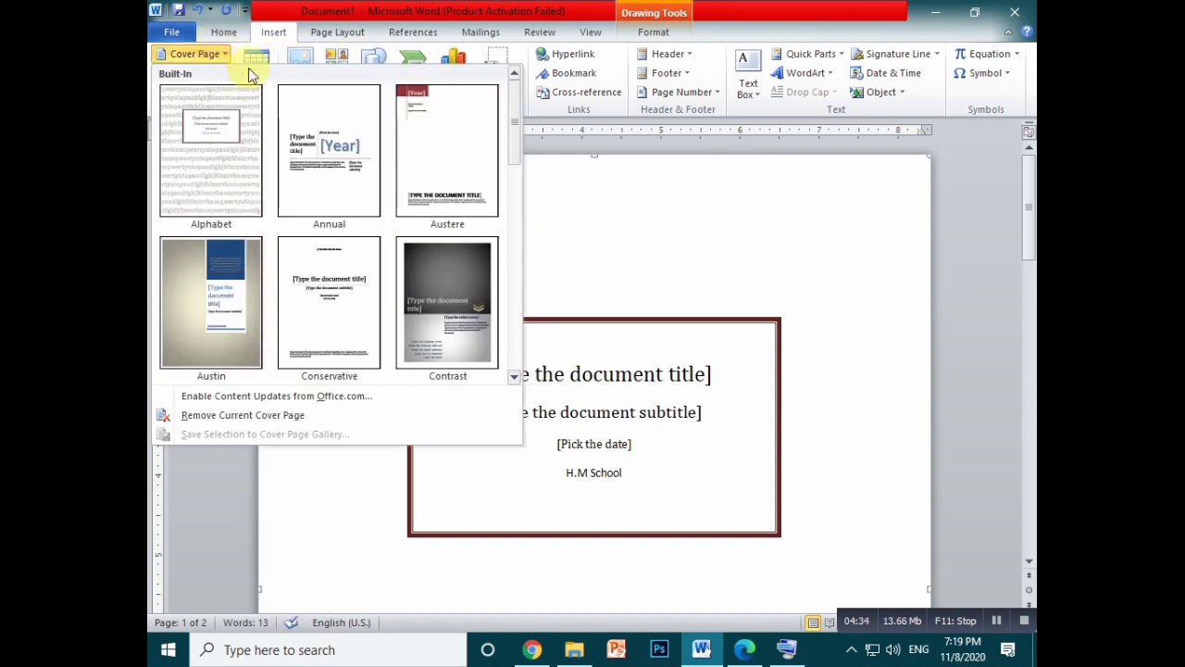
left_click(252, 417)
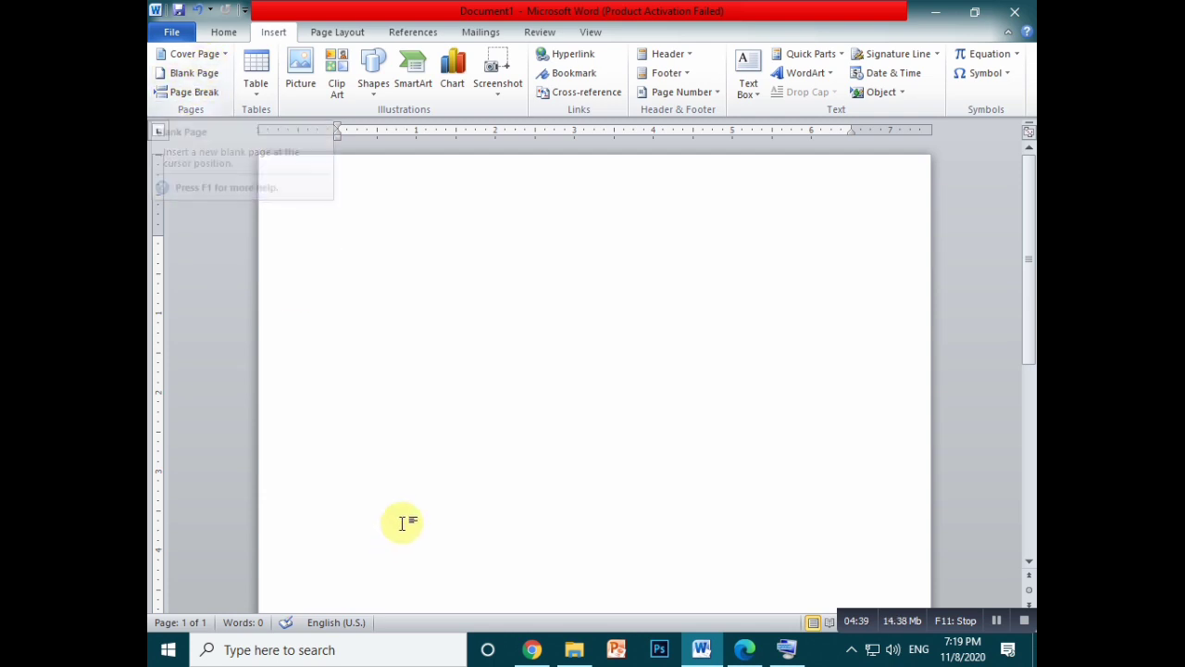
scroll(426, 505, "down", 5)
scroll(380, 449, "up", 5)
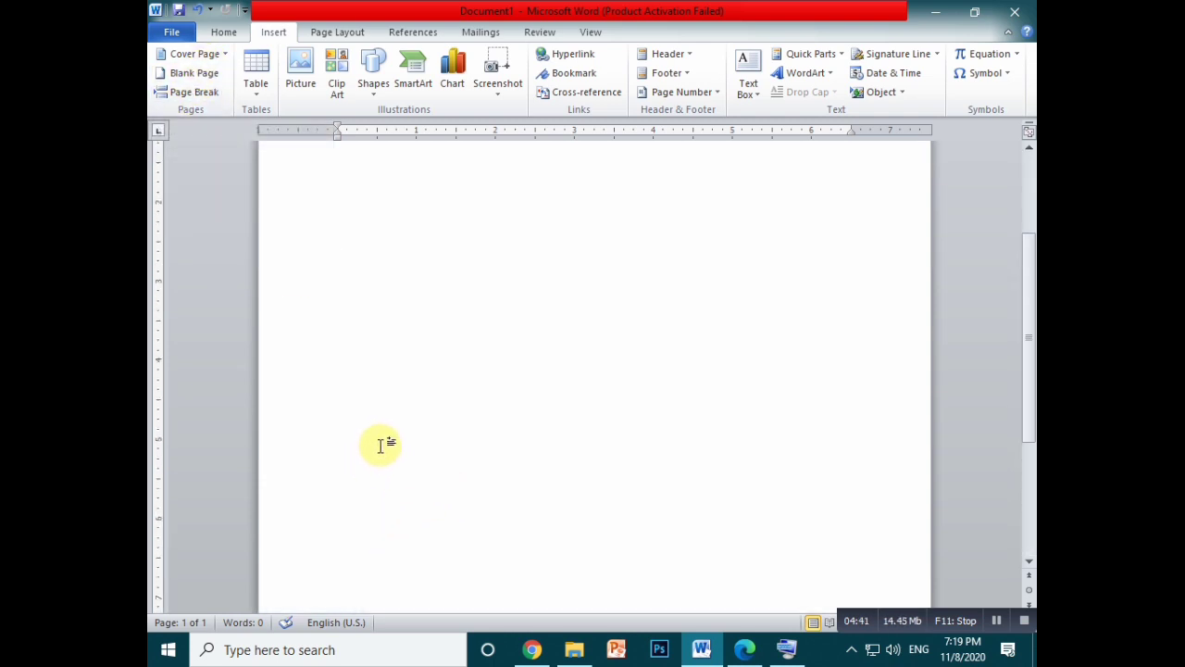
Step: Add empty lines down to the end of the first page, deleting the line that spills onto a second page
scroll(389, 472, "down", 5)
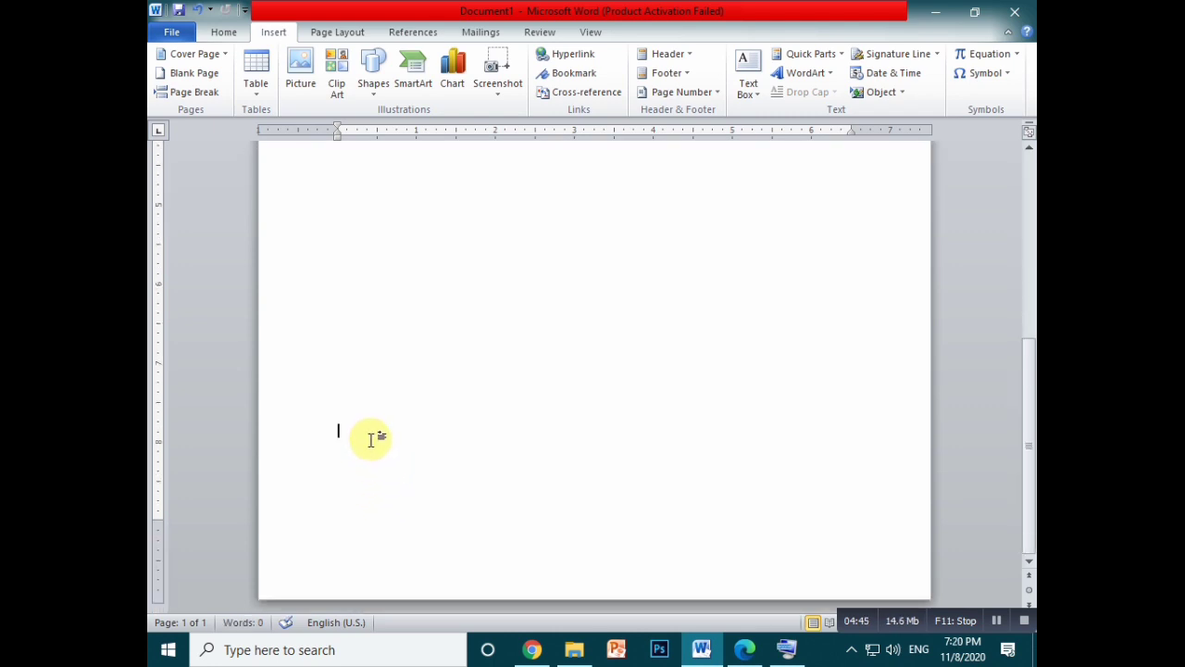
key("Return")
key("Return")
key("Return")
key("Return")
key("Return")
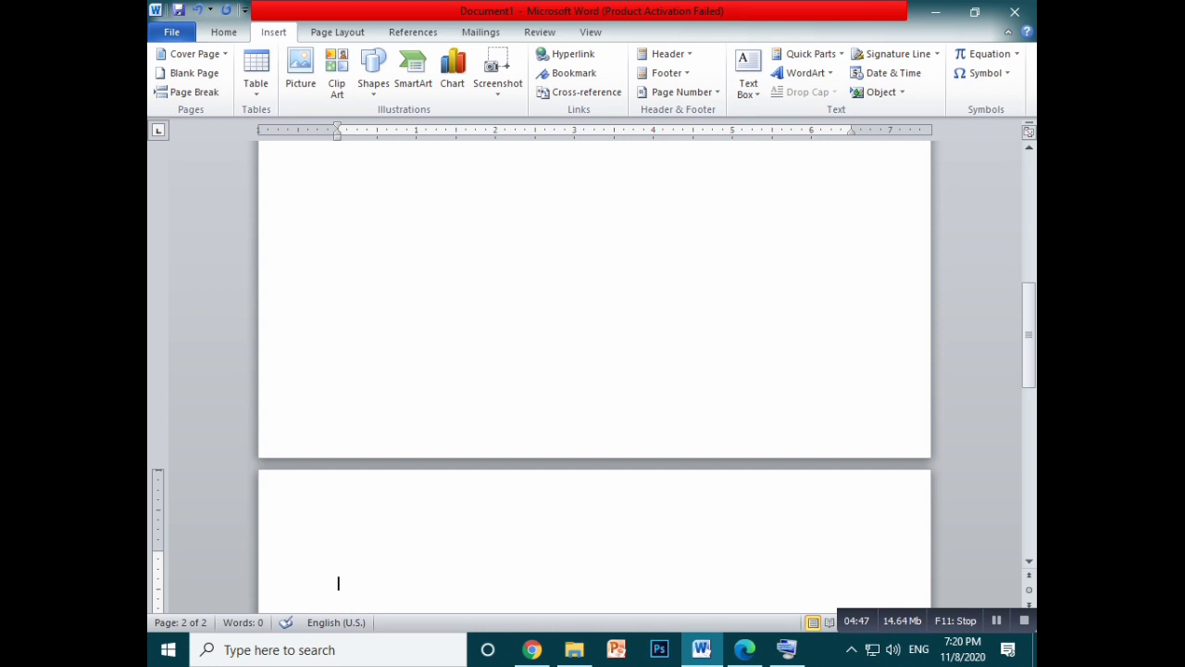
key("BackSpace")
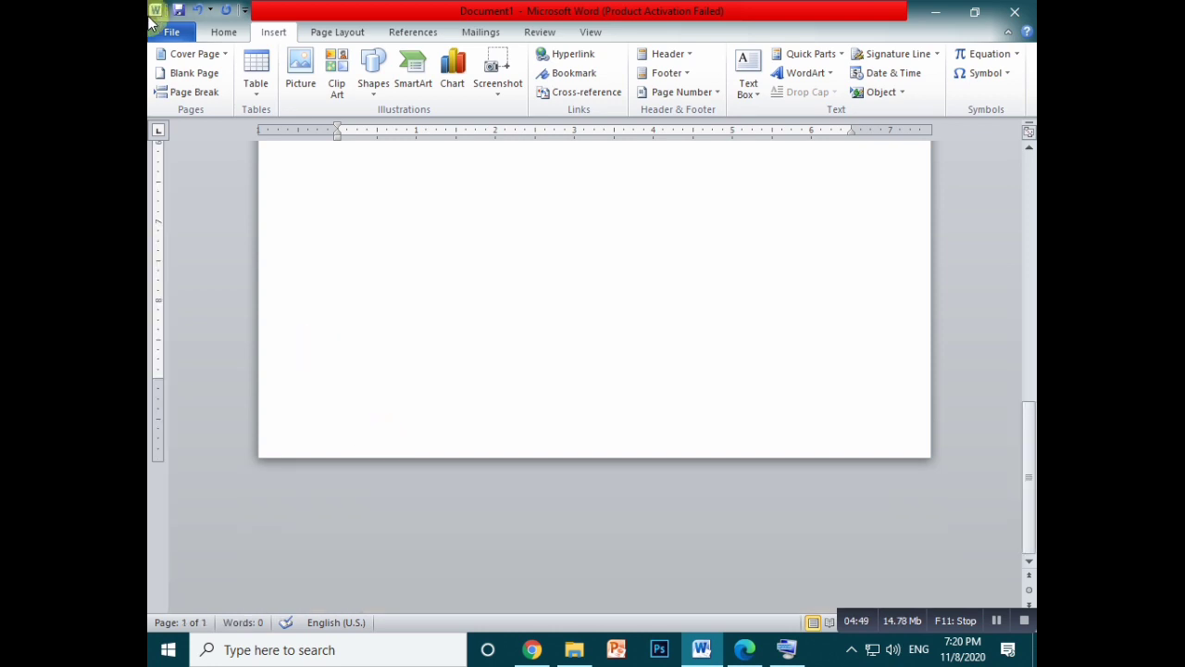
Step: Insert a blank page after the first page, and delete it again
left_click(194, 79)
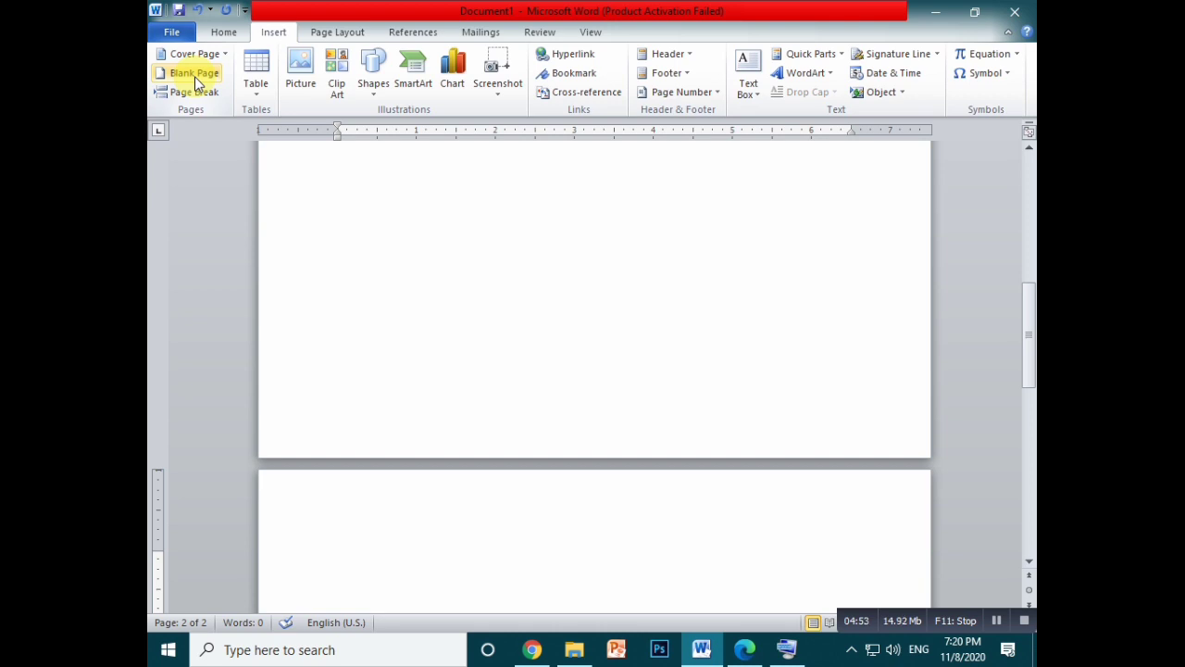
scroll(324, 389, "up", 1)
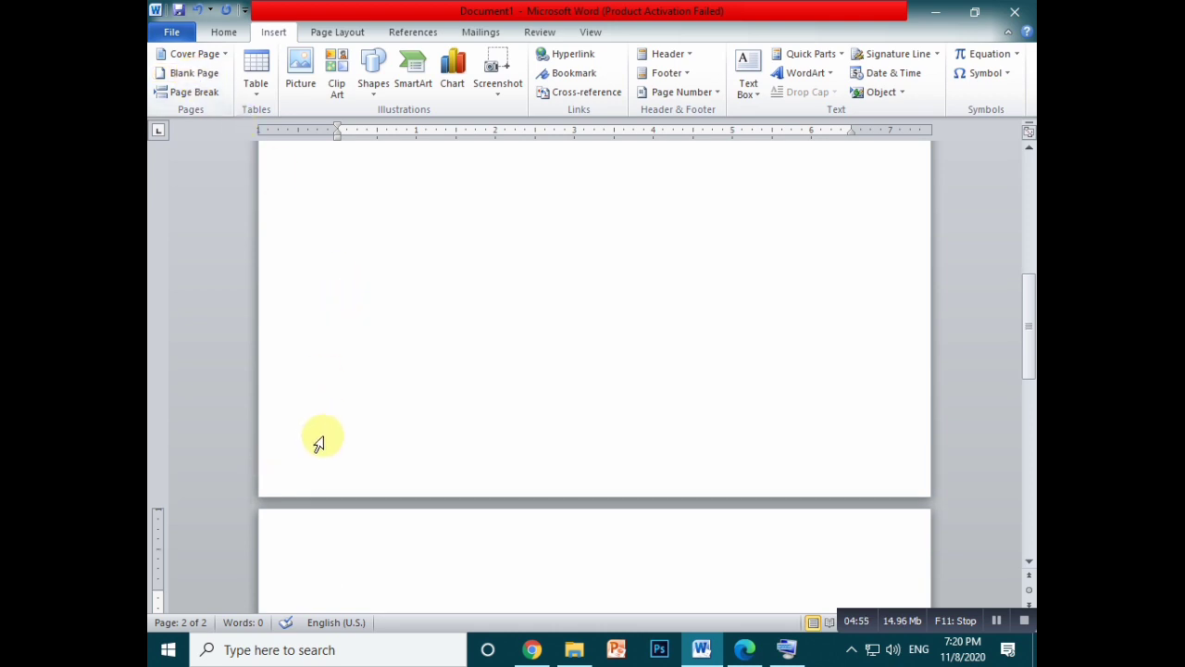
key("BackSpace")
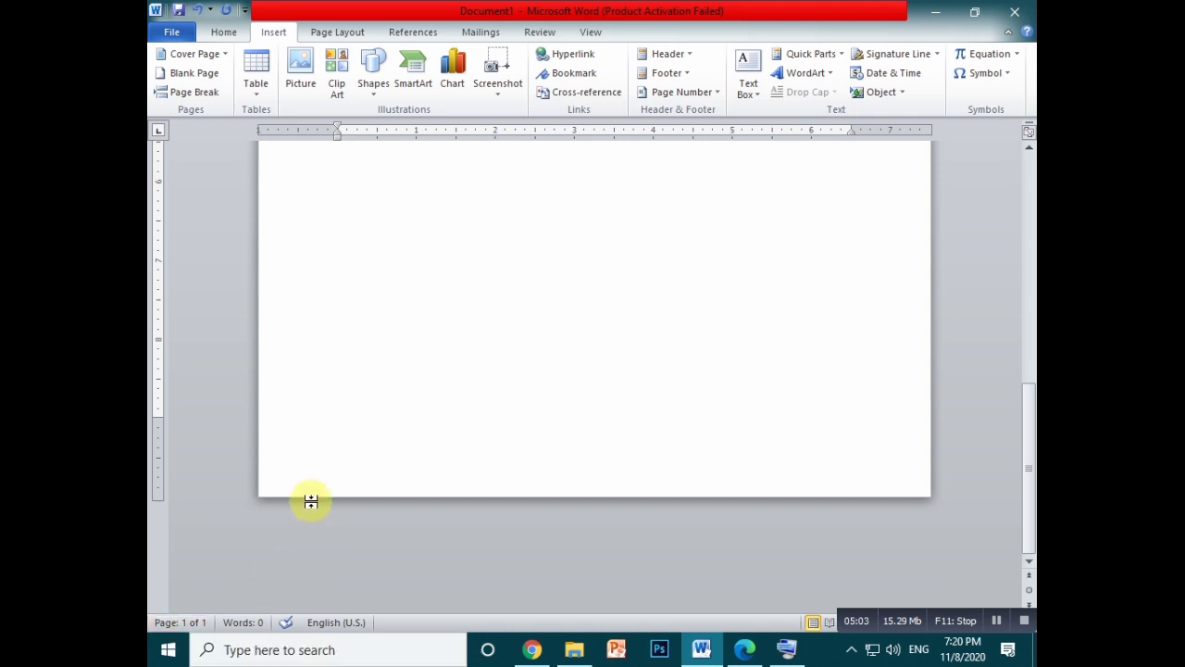
Step: Insert a blank page again, and try a page break near the end of the first page
left_click(195, 75)
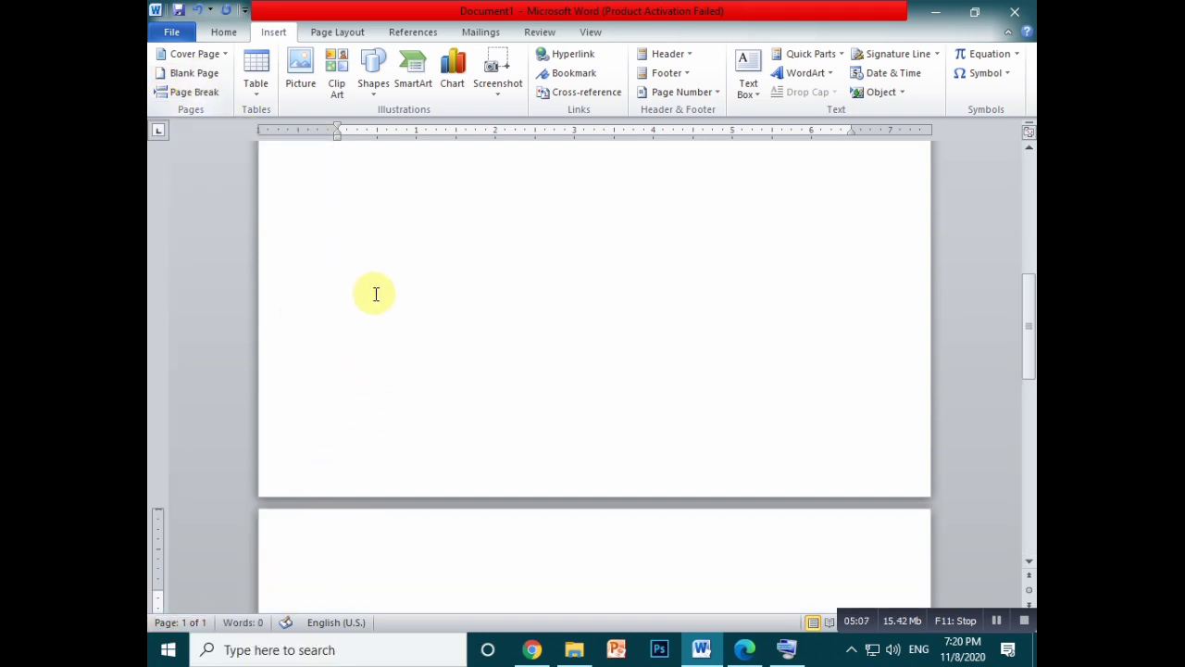
scroll(349, 492, "down", 5)
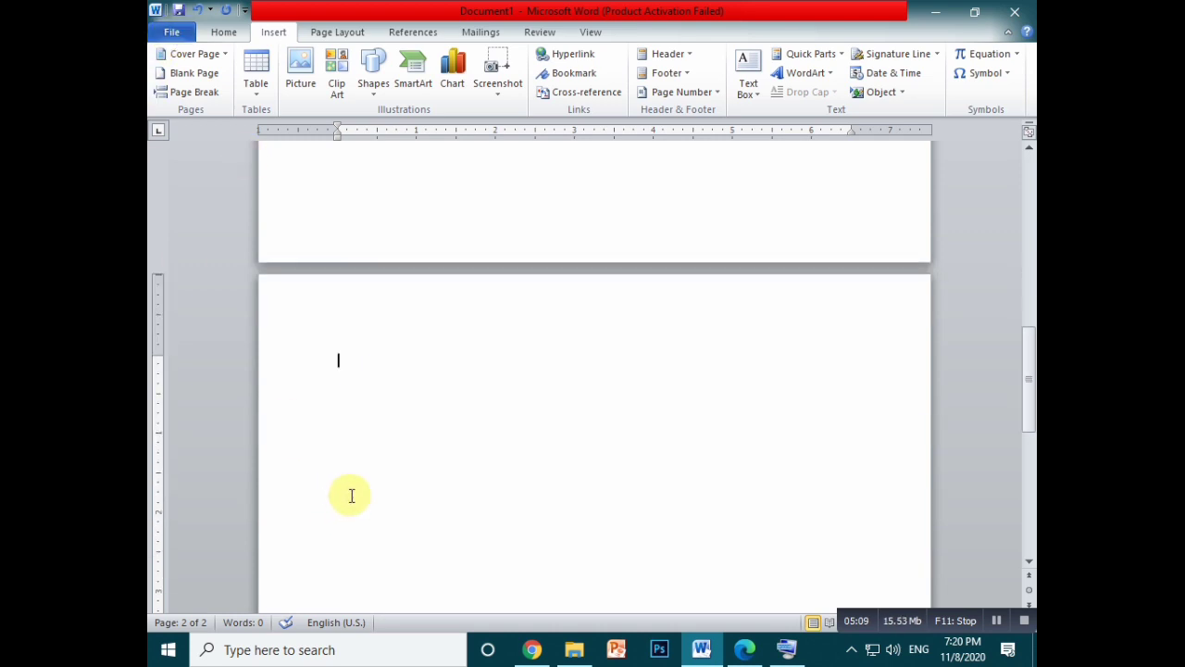
left_click(442, 194)
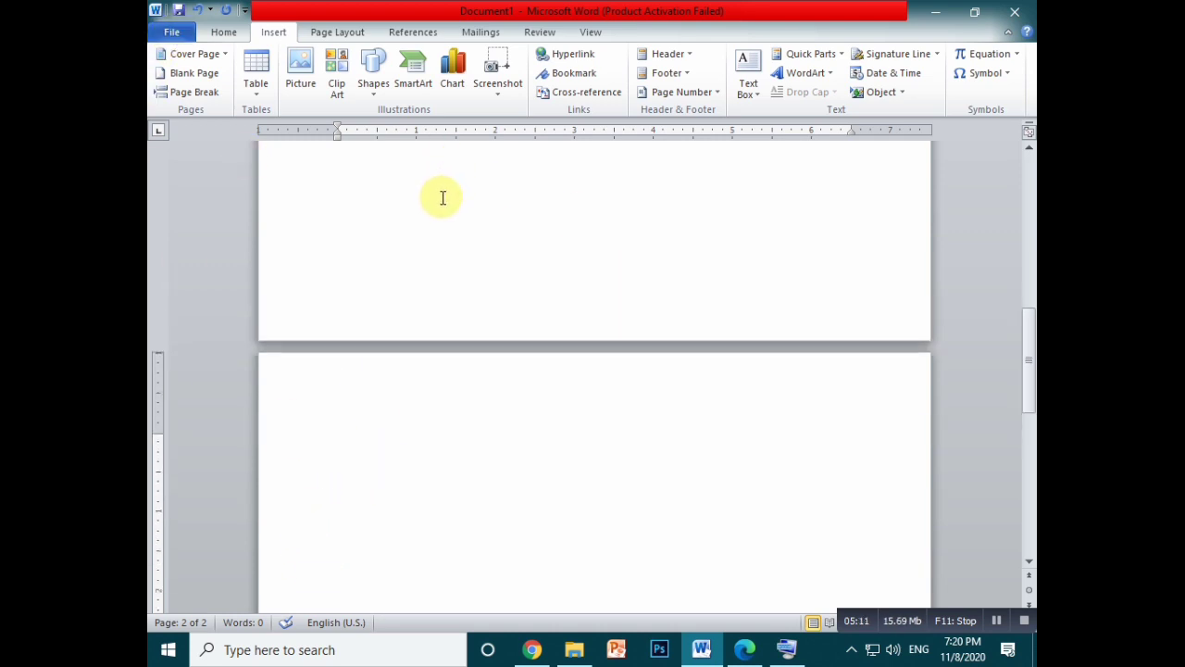
left_click(200, 94)
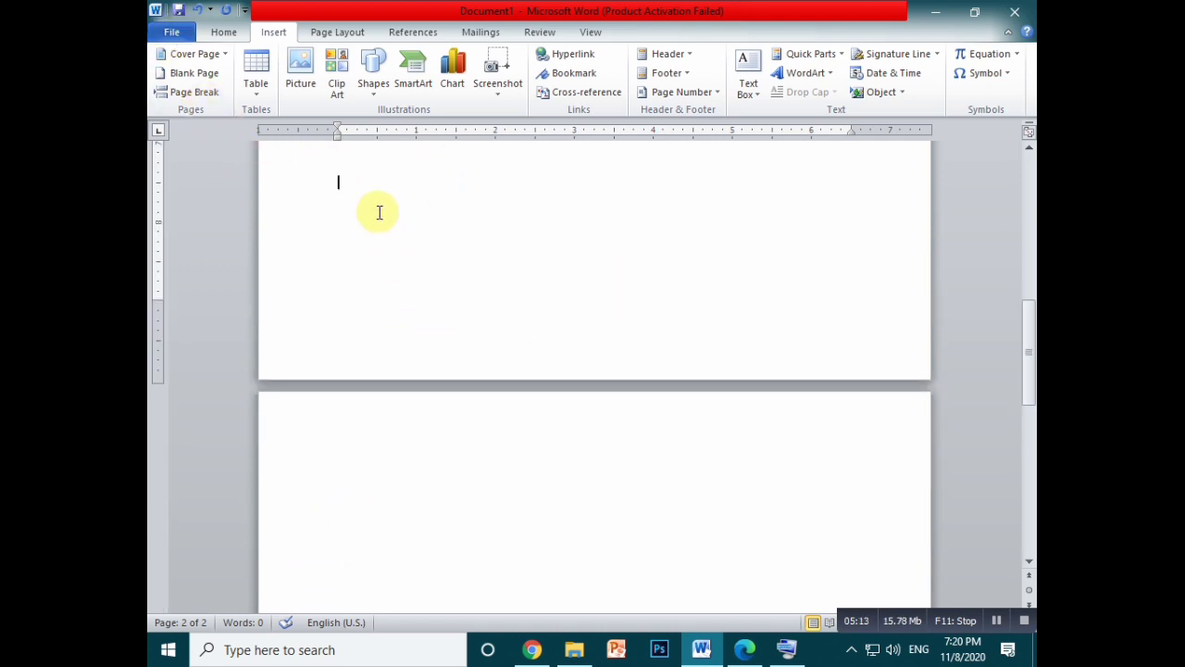
Step: Enter the text "Ma technical" near the top of the first page
scroll(398, 268, "up", 5)
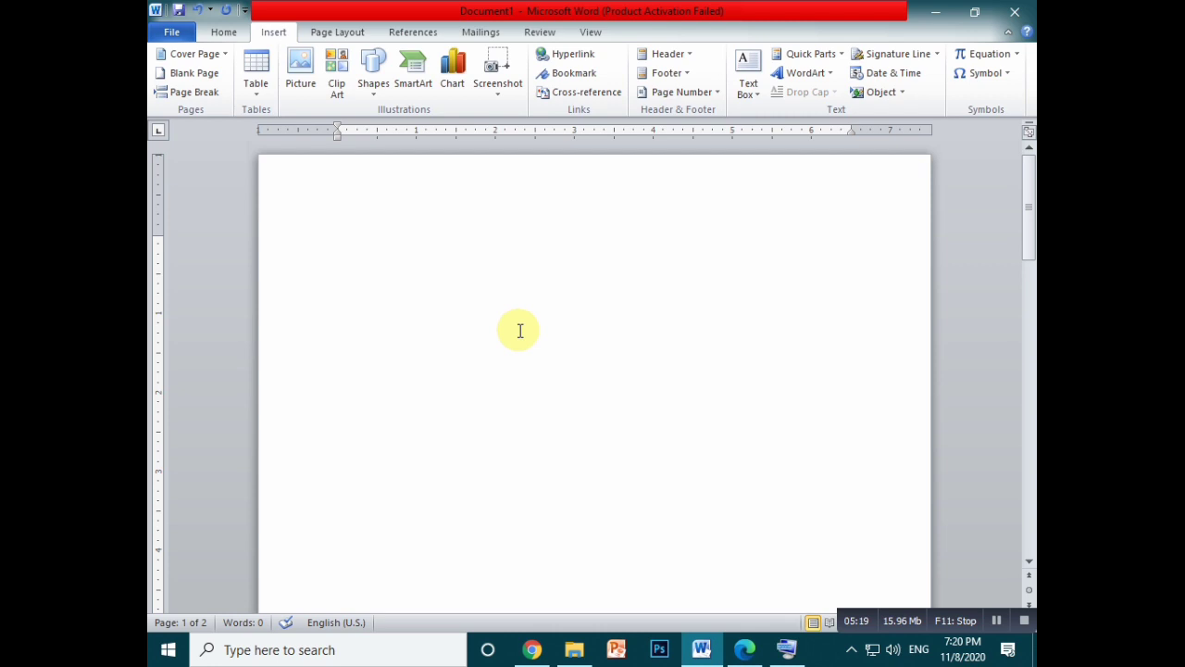
left_click(370, 291)
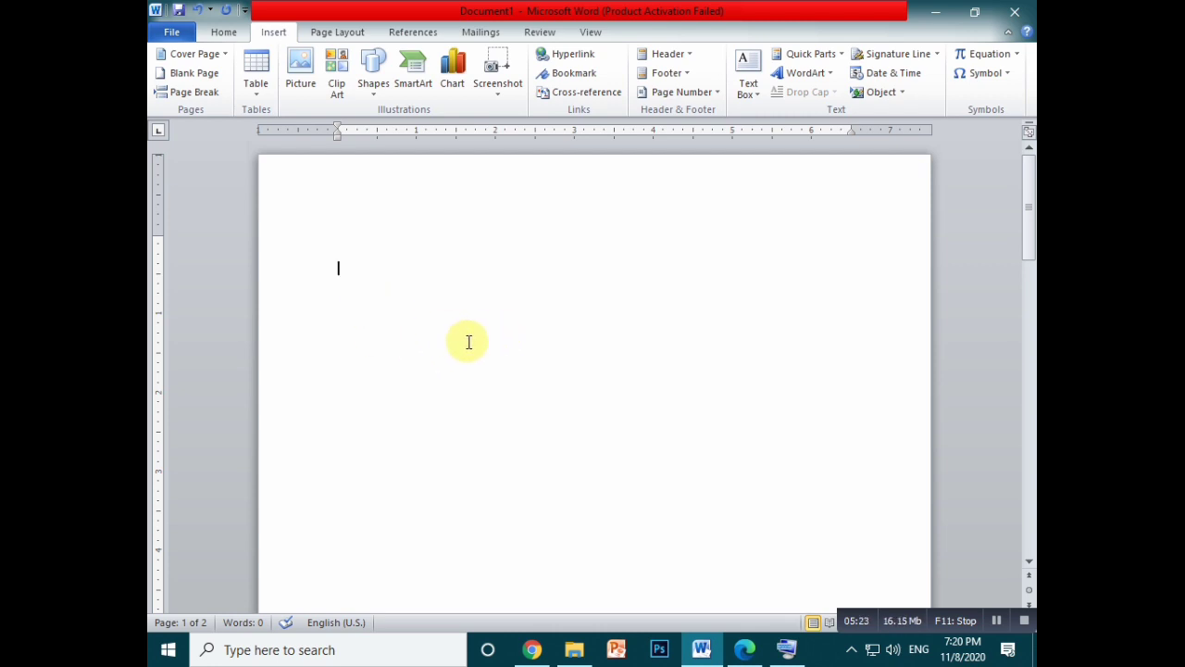
type("N")
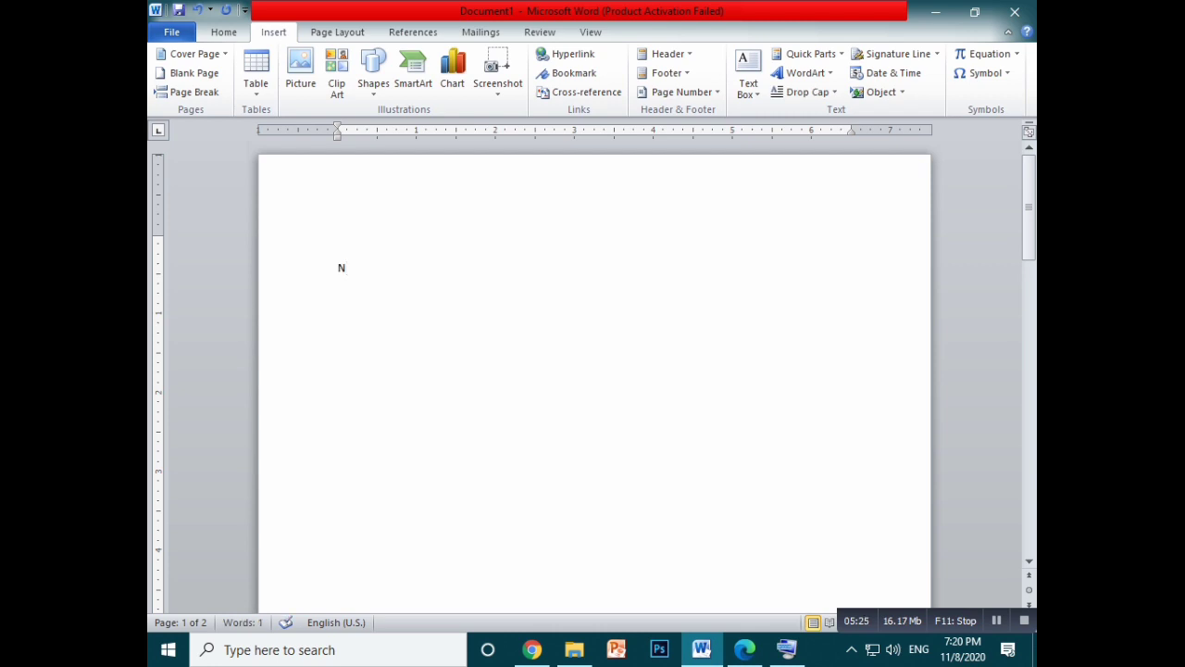
key("BackSpace")
type("Ma technical")
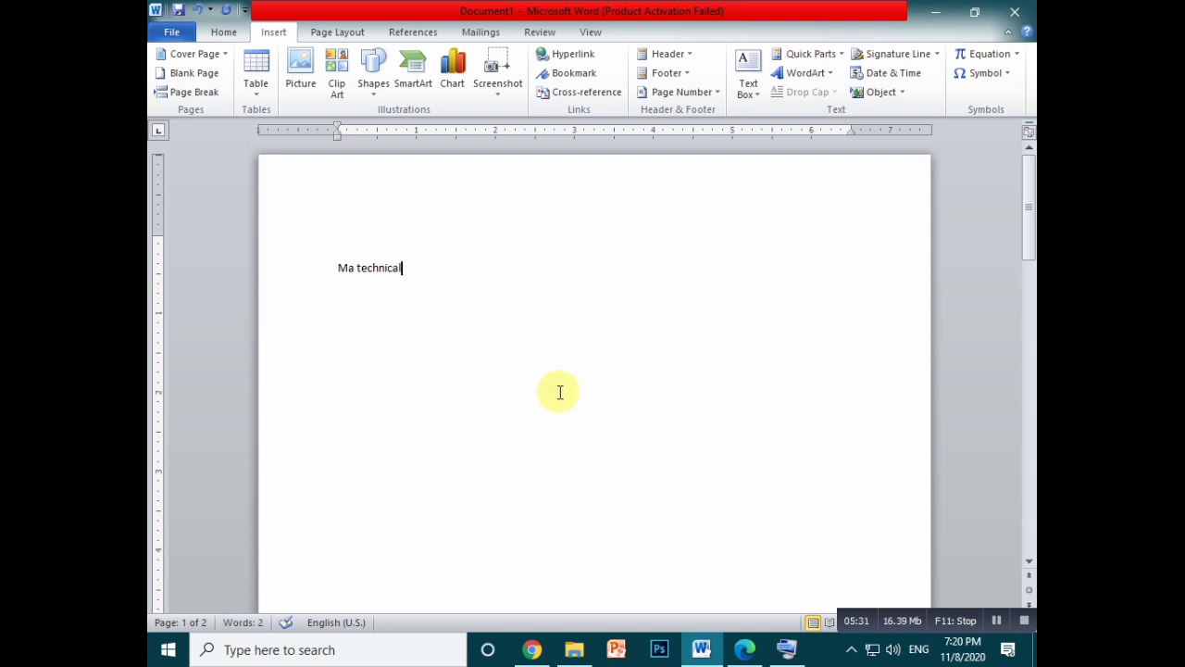
Step: Copy the "Ma technical" line with its spacing and paste it twice below on the first page
left_click_drag(412, 274, 367, 284)
key("ctrl+c")
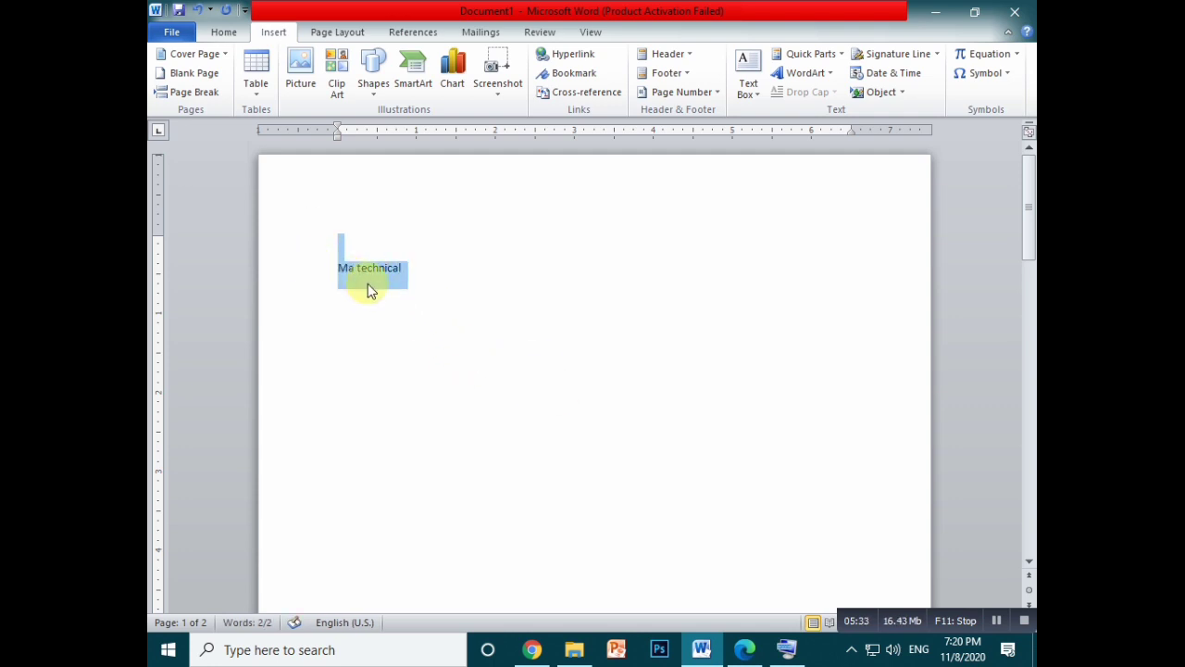
left_click(389, 294)
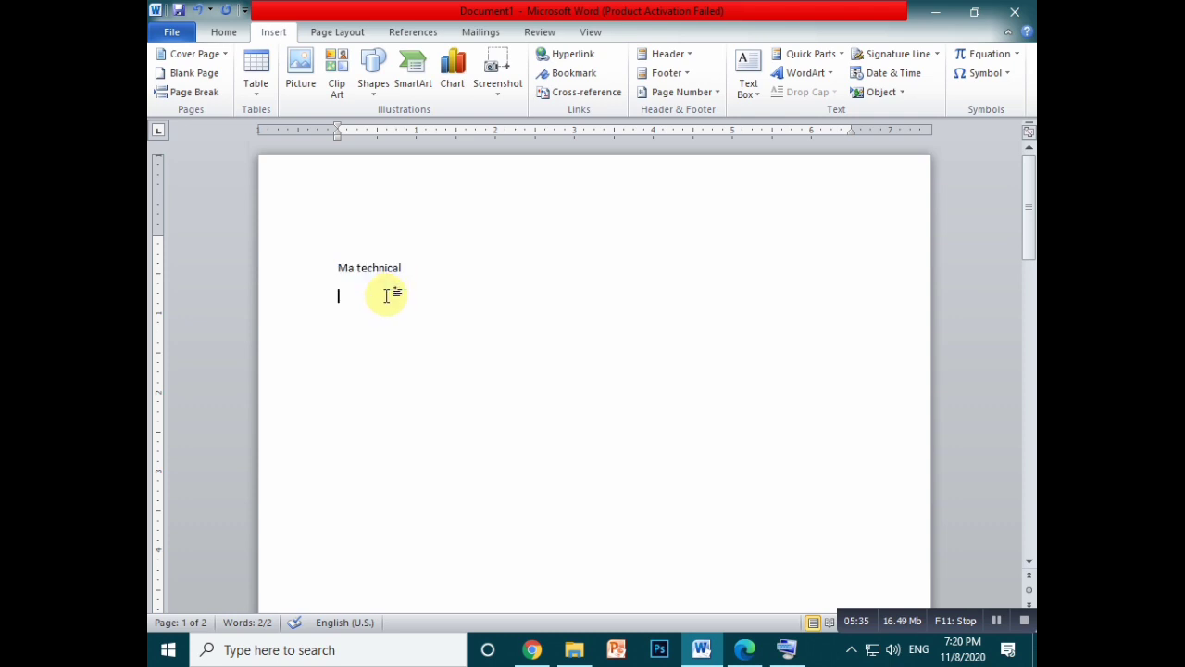
key("ctrl+v")
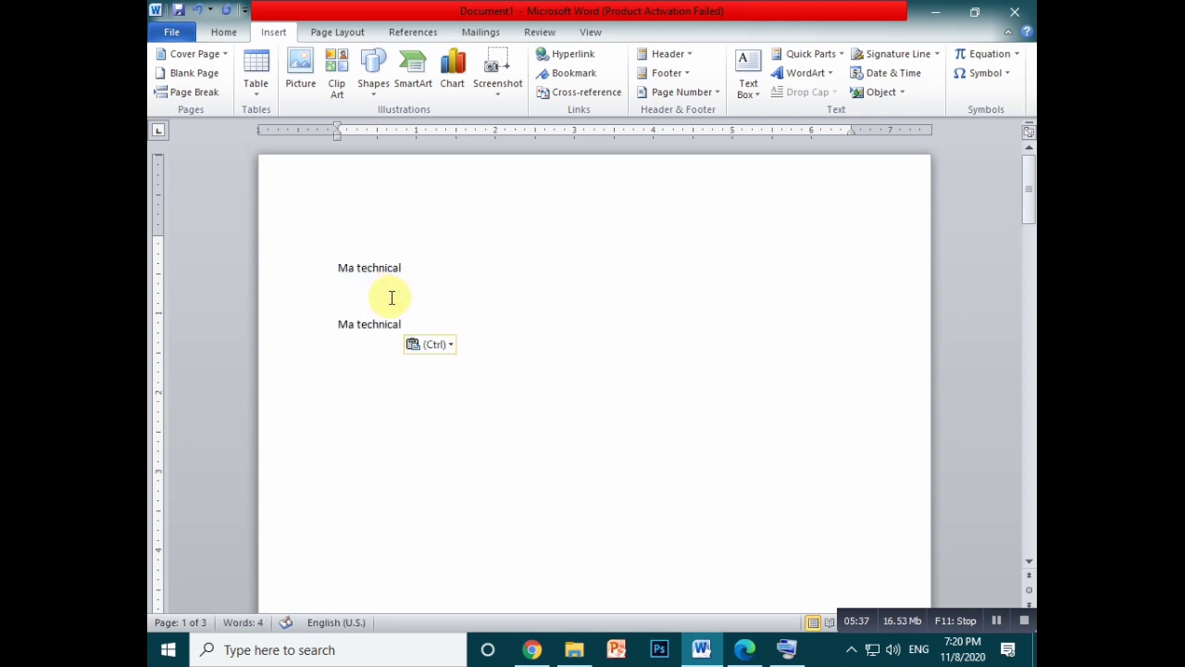
key("ctrl+v")
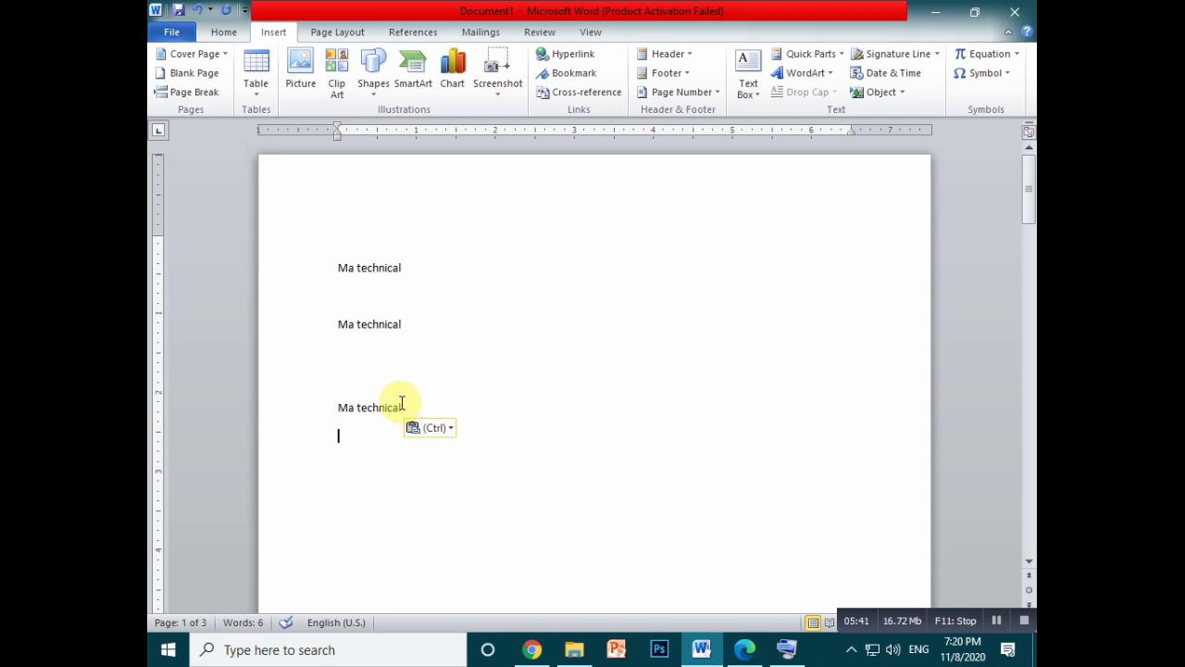
Step: Complete the third "Ma technical" line with its final "al" and insert a page break after it
scroll(401, 404, "down", 10)
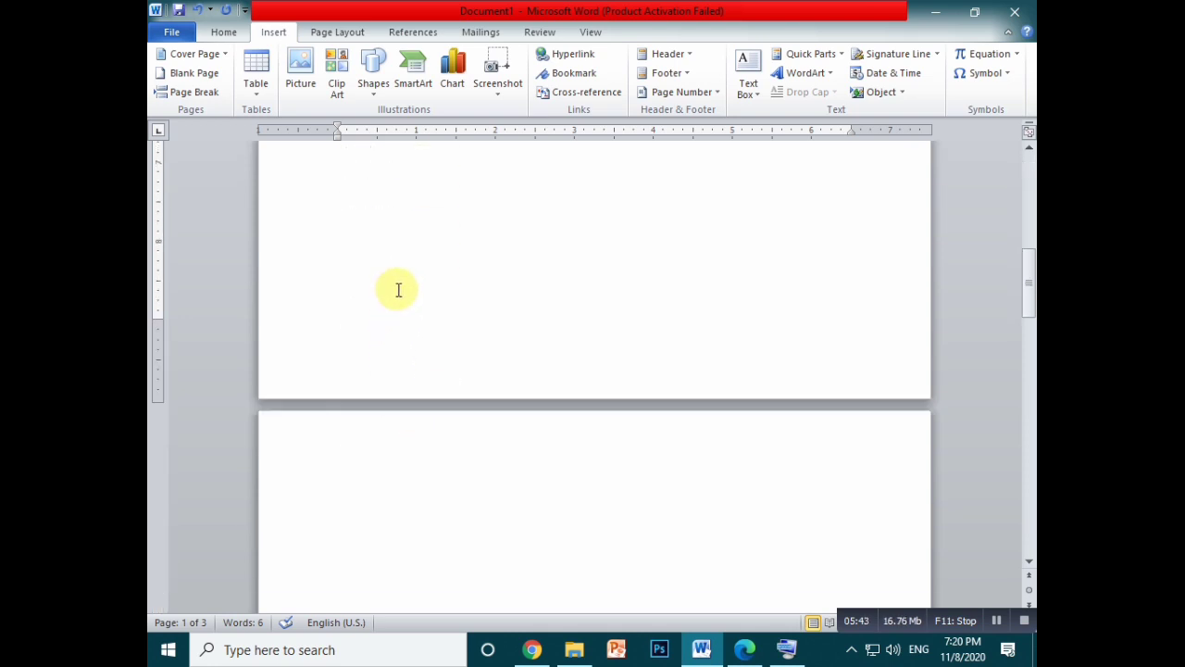
scroll(424, 324, "up", 3)
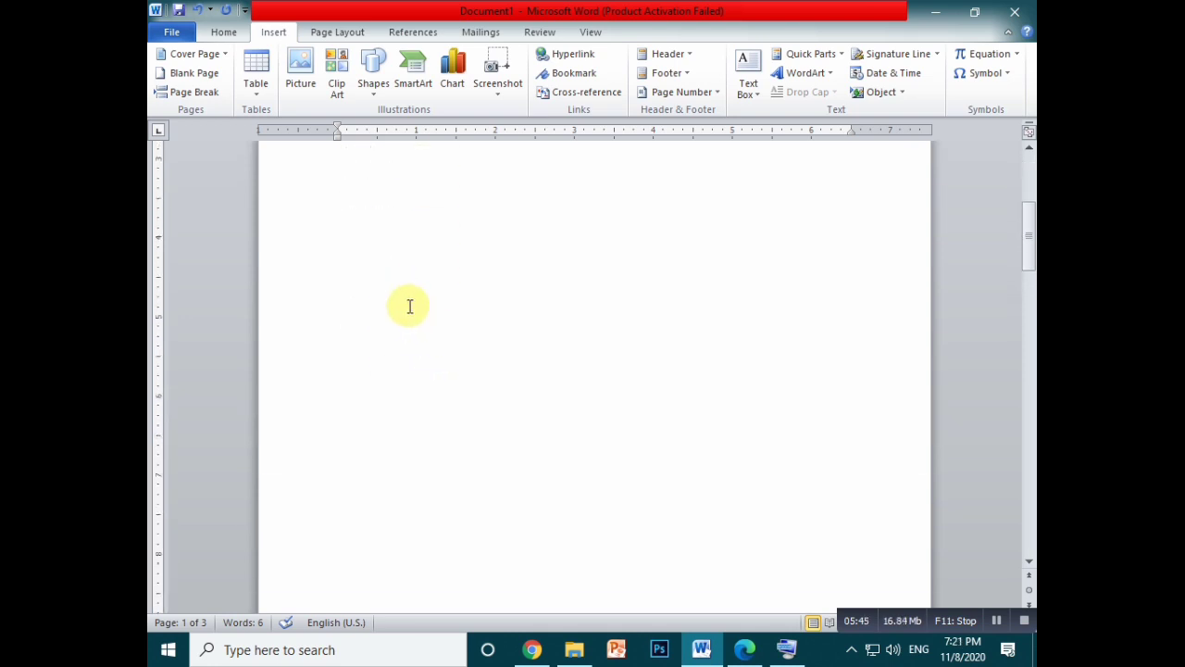
scroll(410, 305, "up", 3)
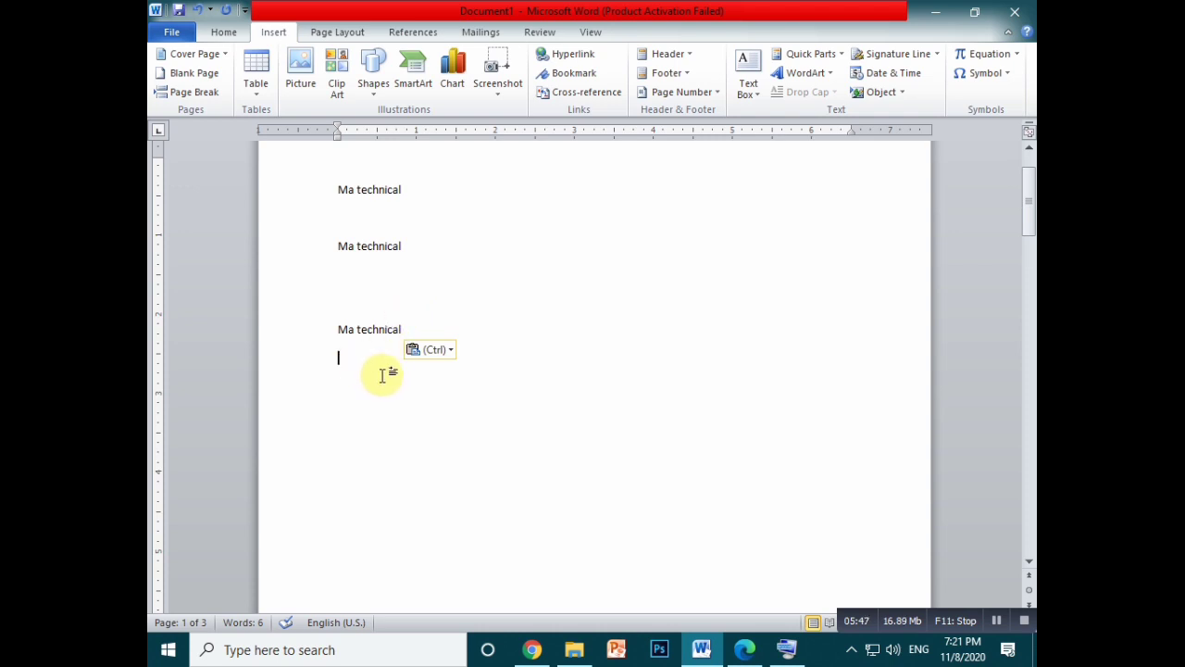
scroll(383, 374, "down", 6)
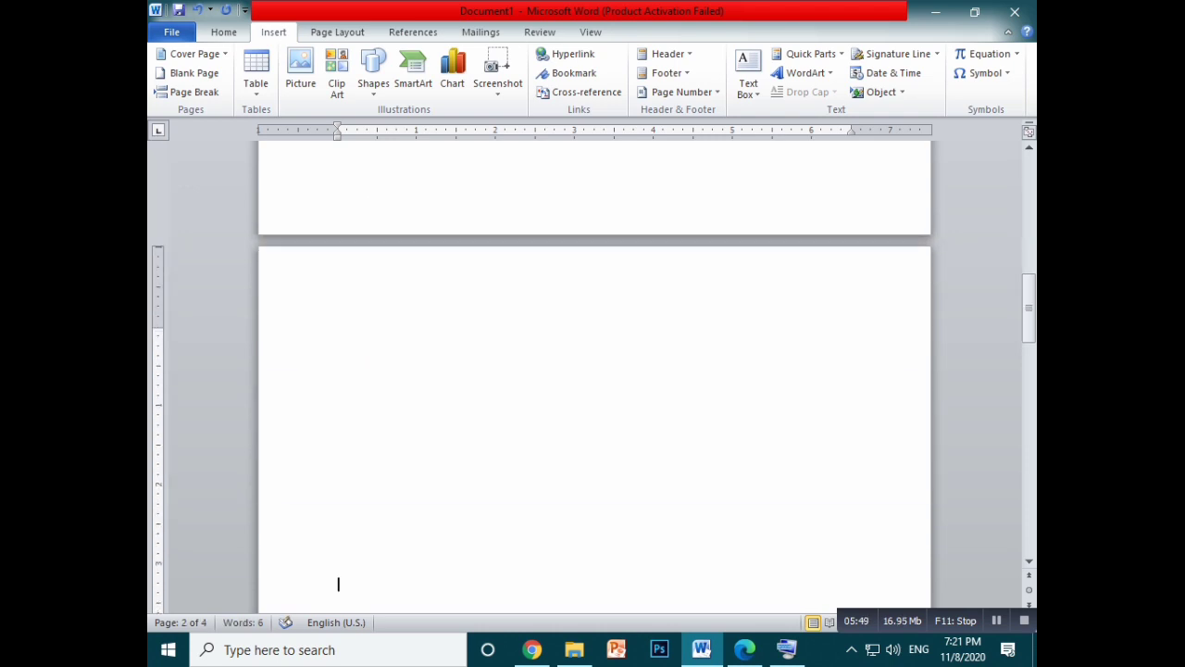
scroll(387, 377, "up", 5)
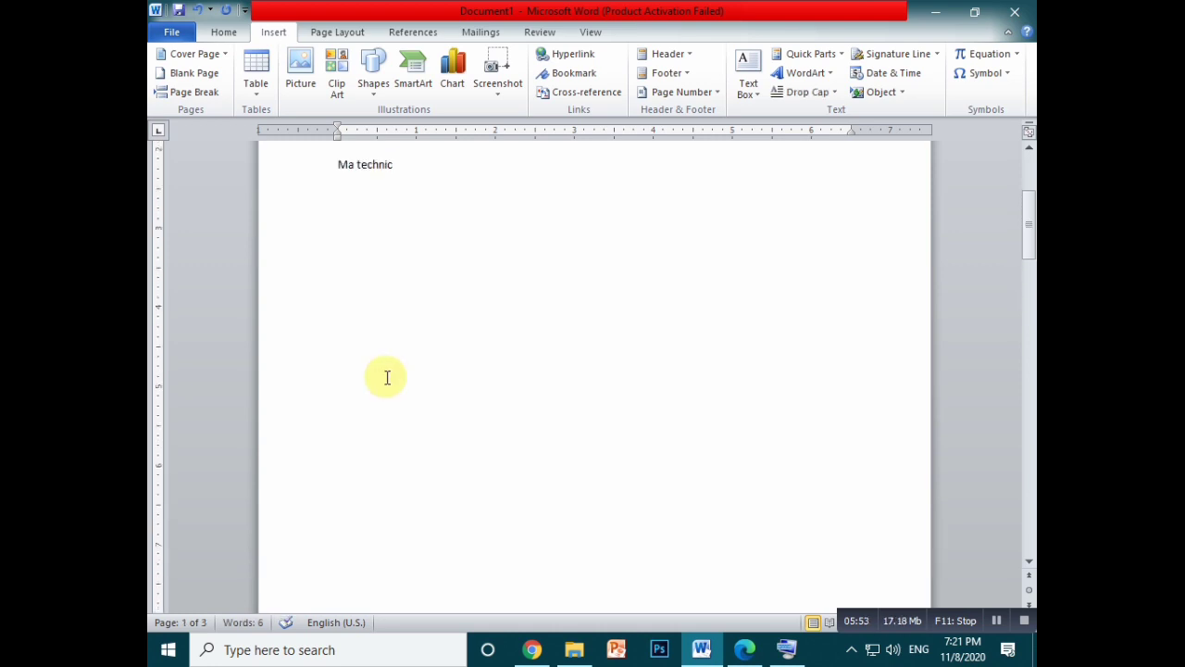
type("al")
left_click(193, 91)
scroll(415, 217, "up", 5)
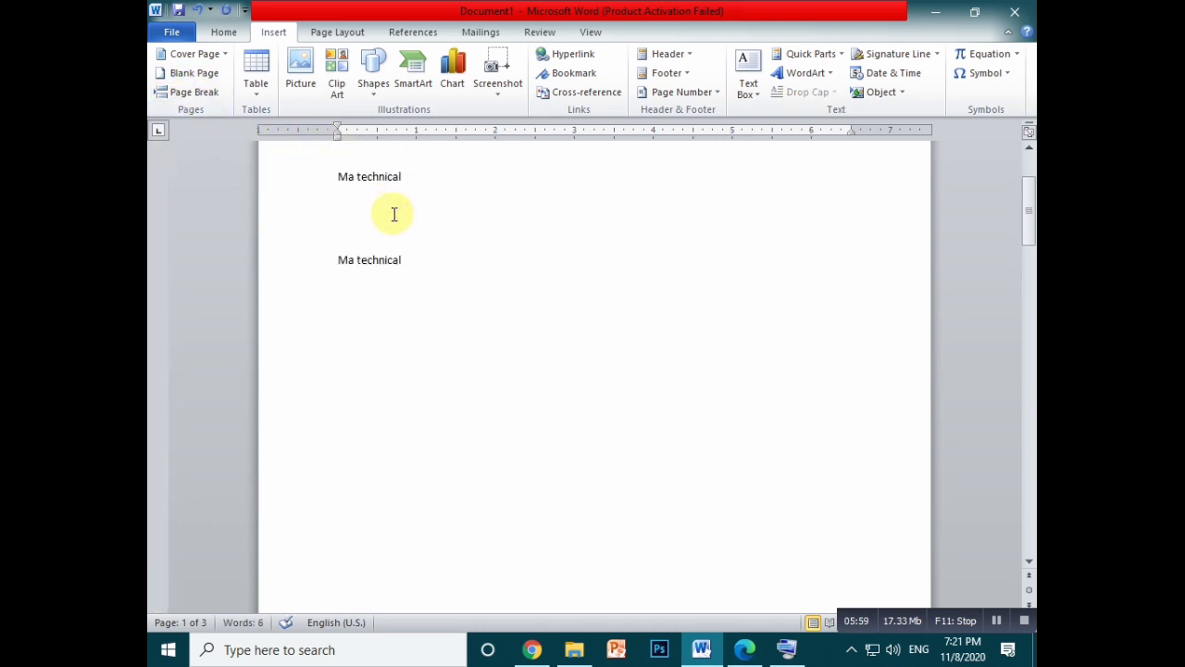
scroll(394, 214, "up", 1)
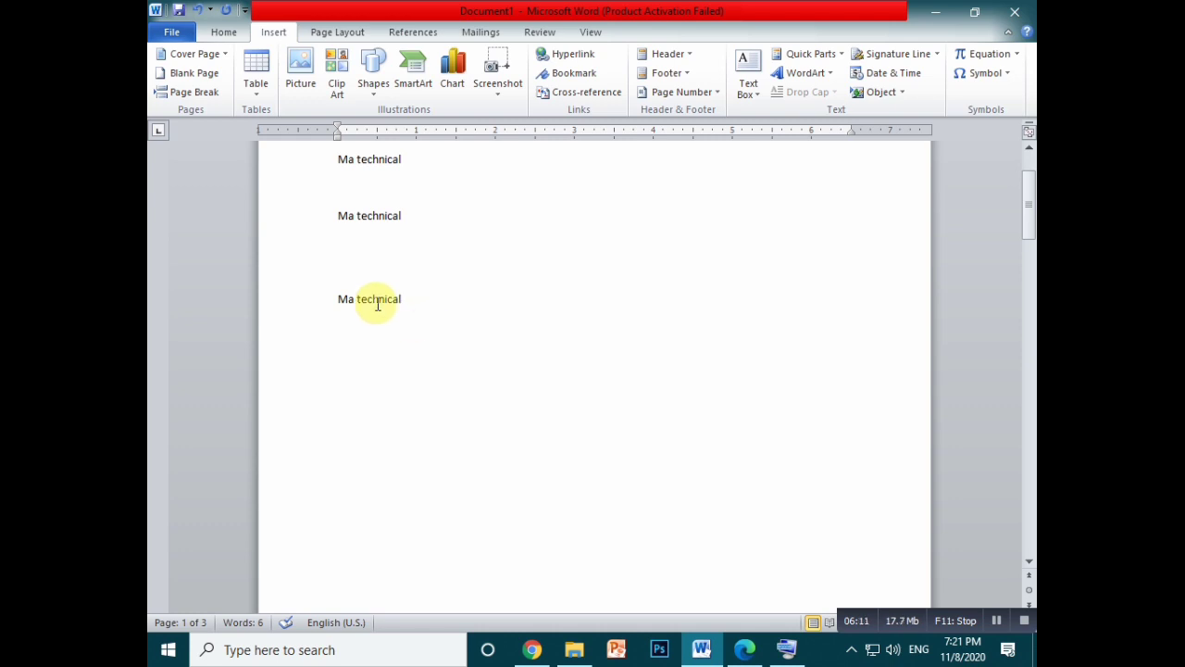
scroll(410, 314, "down", 5)
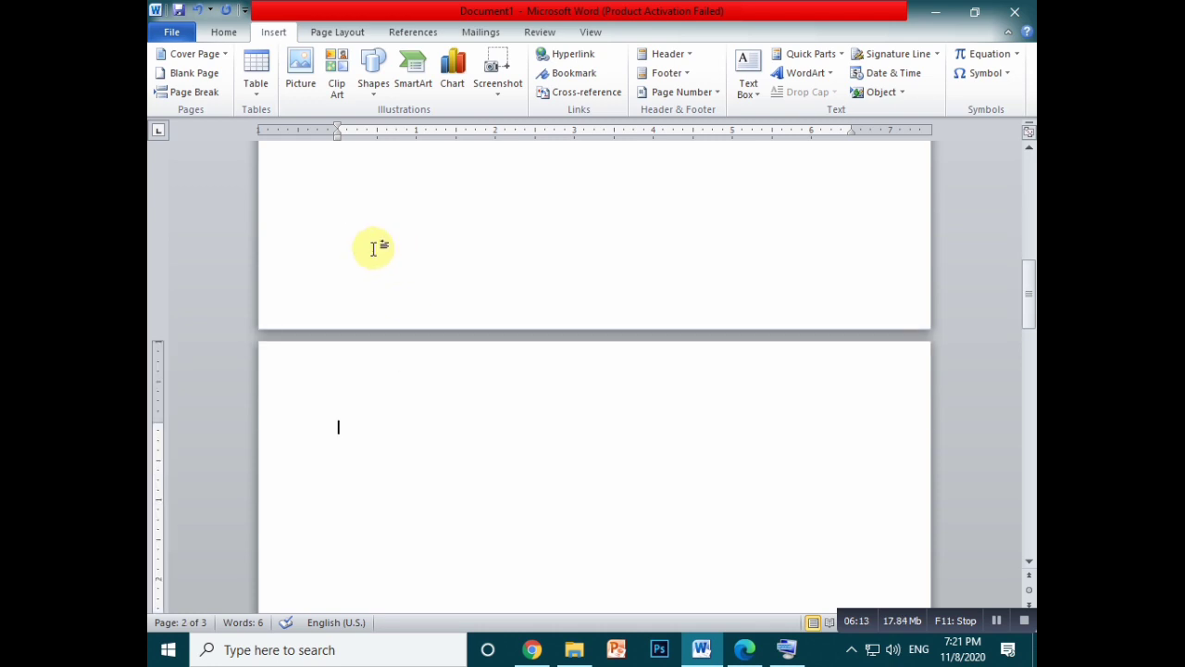
scroll(370, 246, "up", 5)
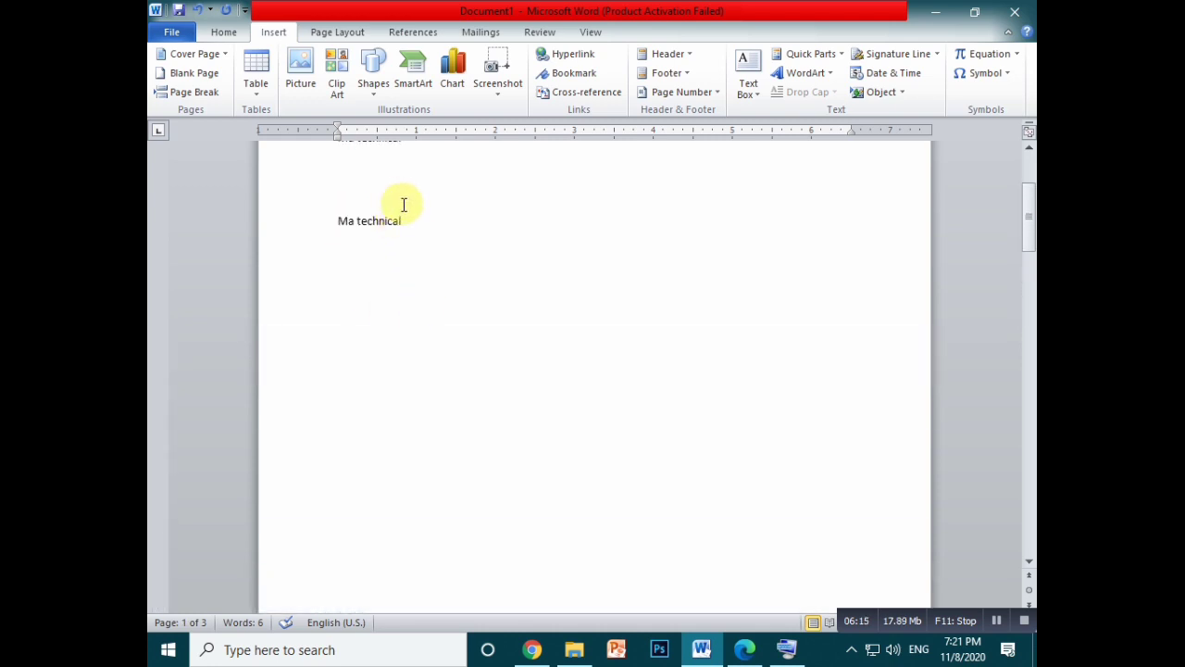
scroll(407, 223, "up", 3)
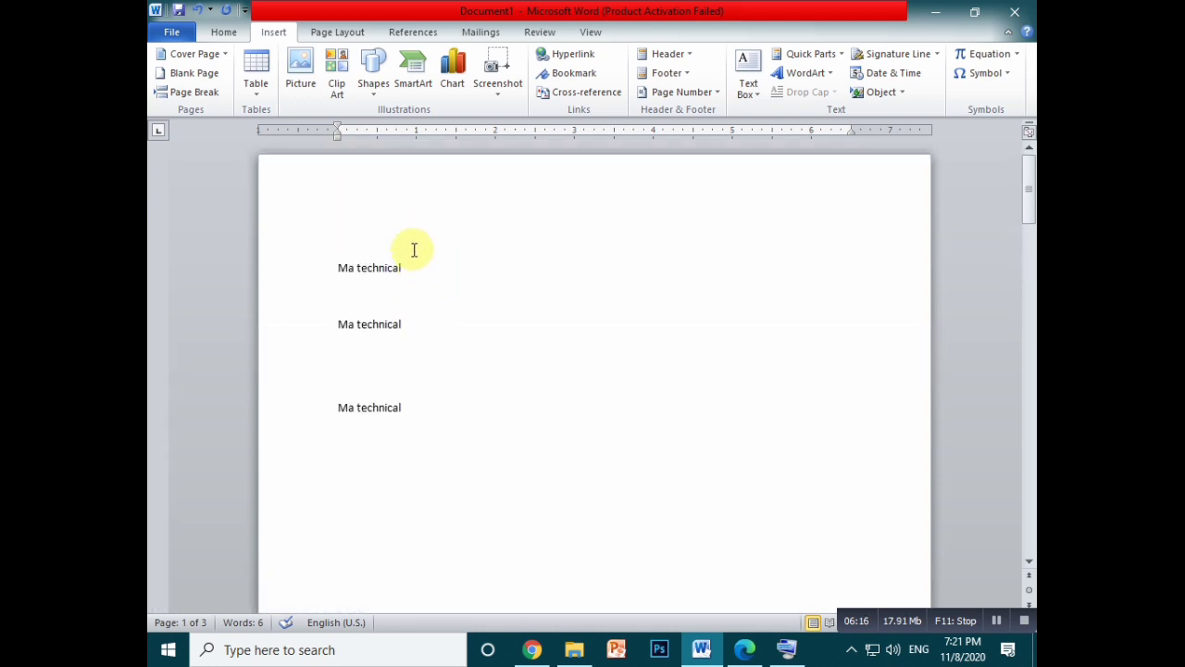
Step: Check the document's first page in print preview and return to editing
left_click(407, 409)
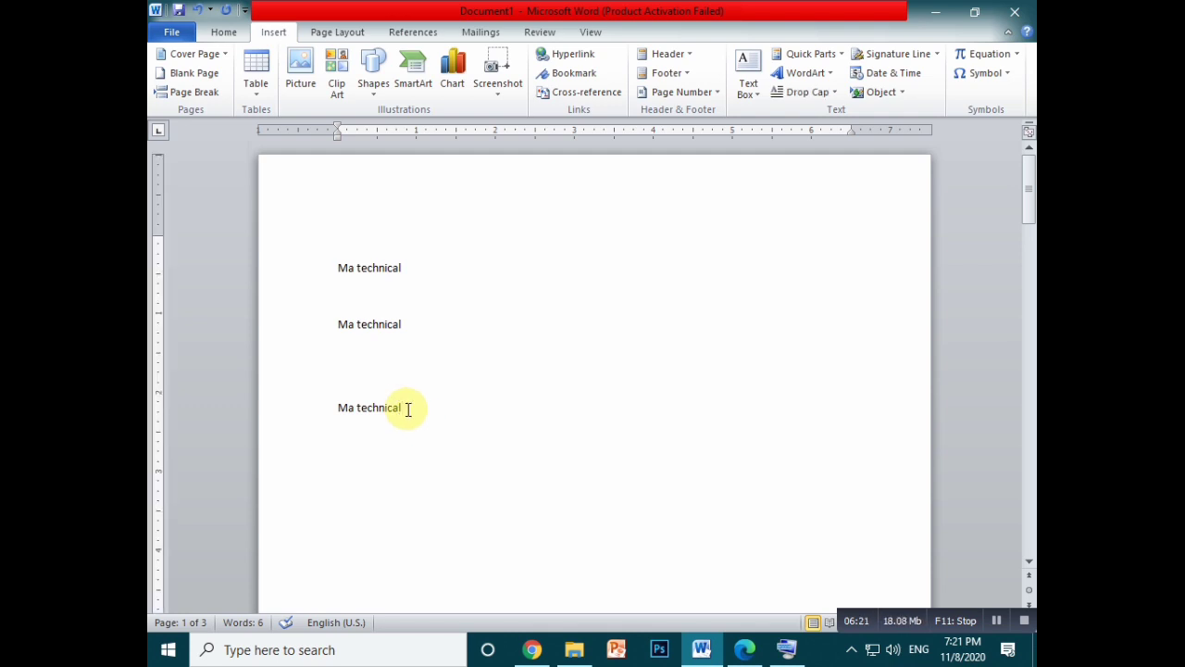
key("ctrl+p")
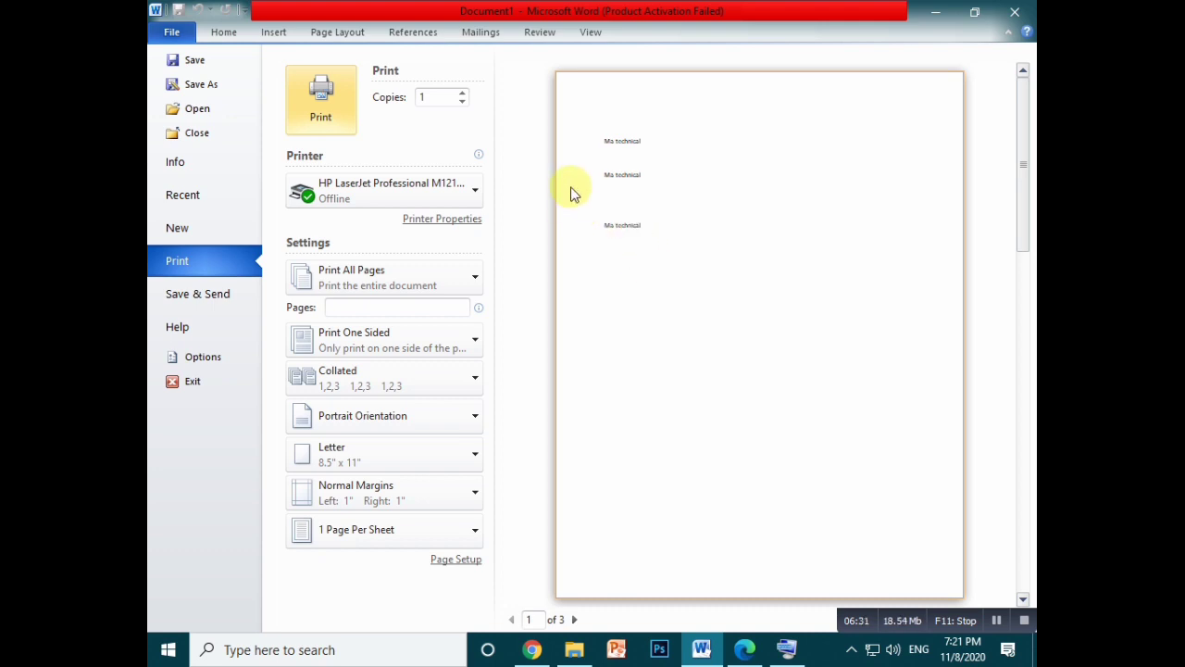
left_click(173, 30)
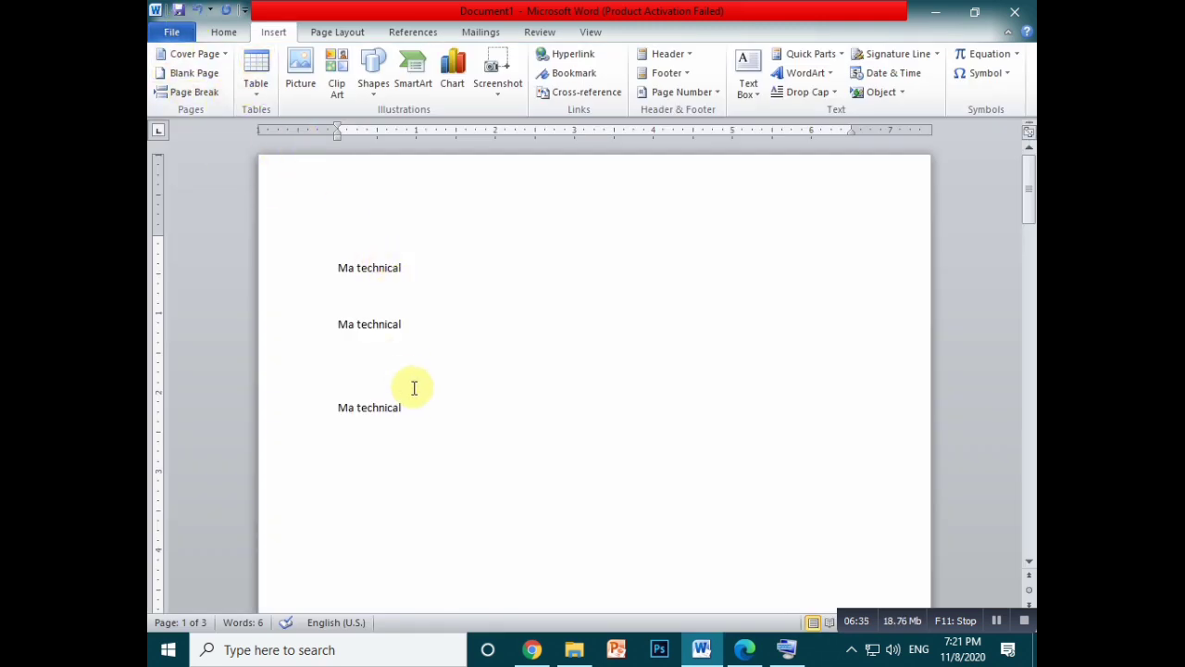
Step: Delete all three "Ma technical" lines from the first page
left_click_drag(411, 410, 309, 278)
key("Delete")
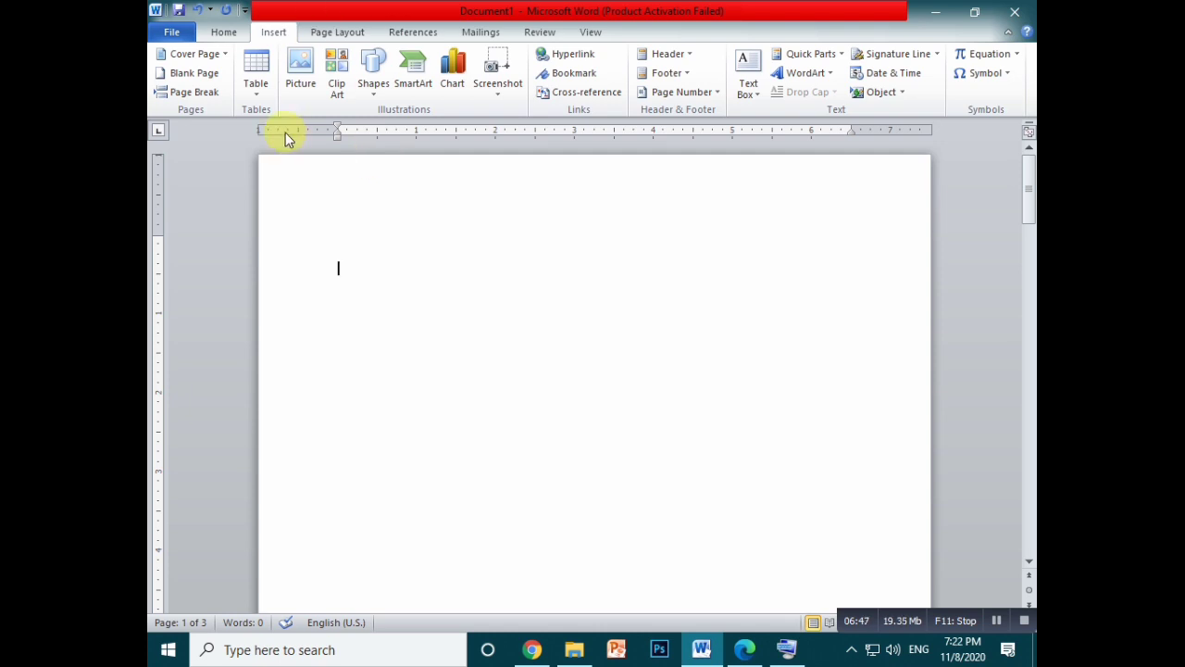
Step: Insert a 2x2 table at the start of the first page and resize it to about 5.2 inches wide with taller rows
left_click(262, 93)
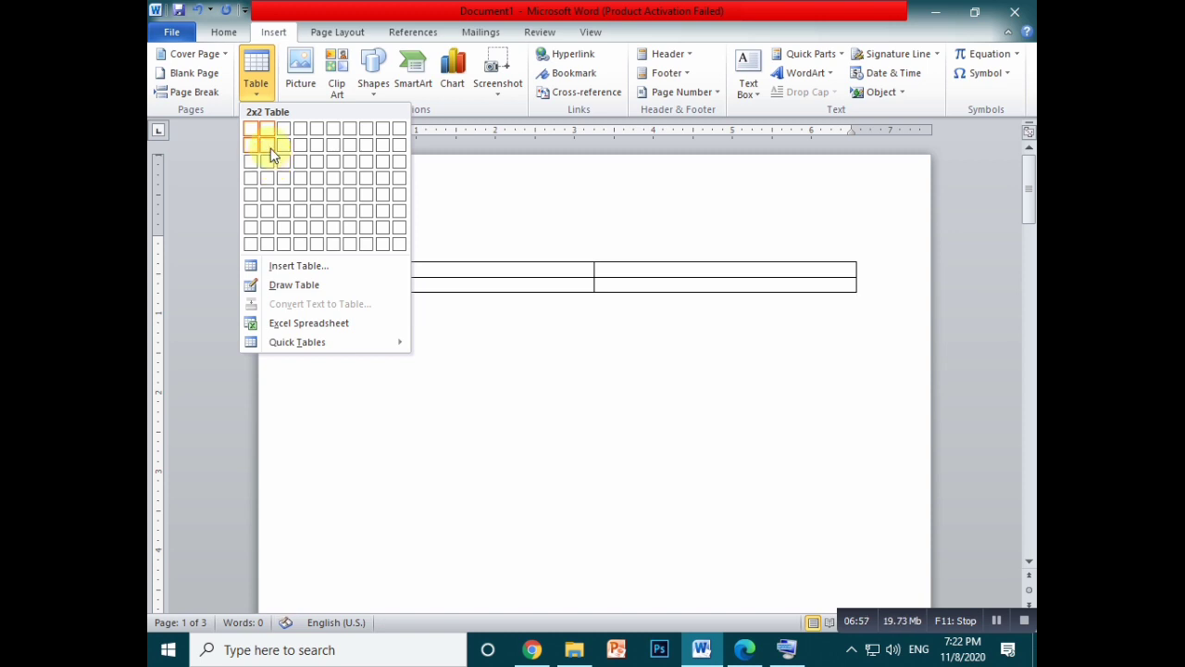
left_click(268, 146)
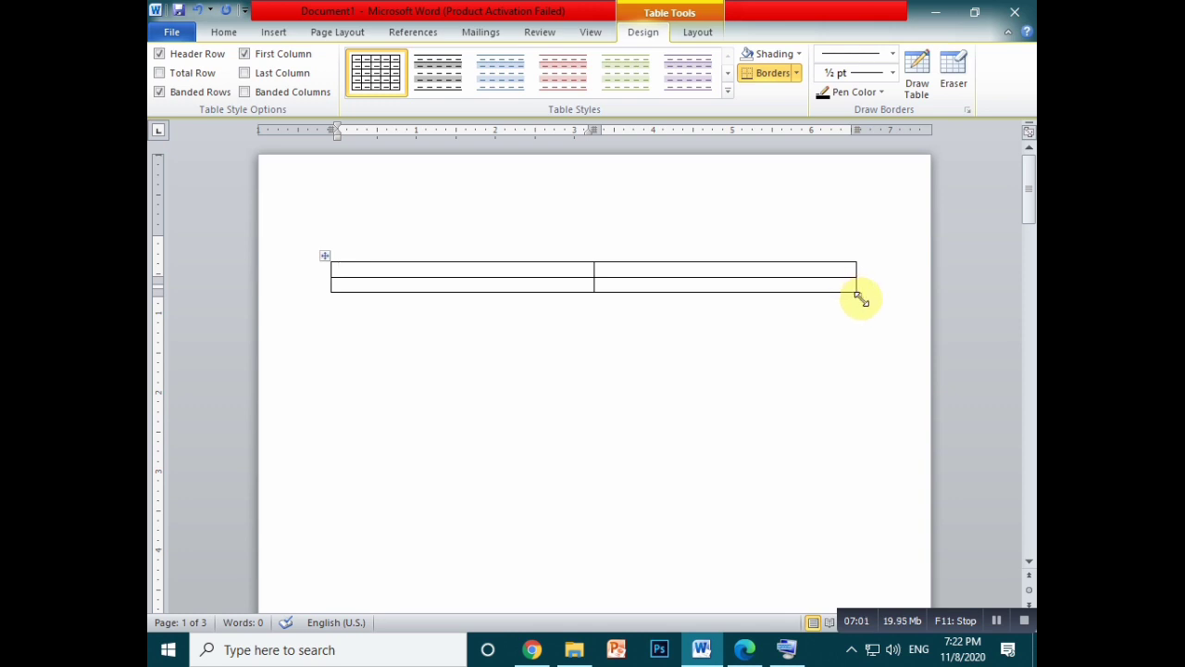
left_click_drag(857, 295, 763, 471)
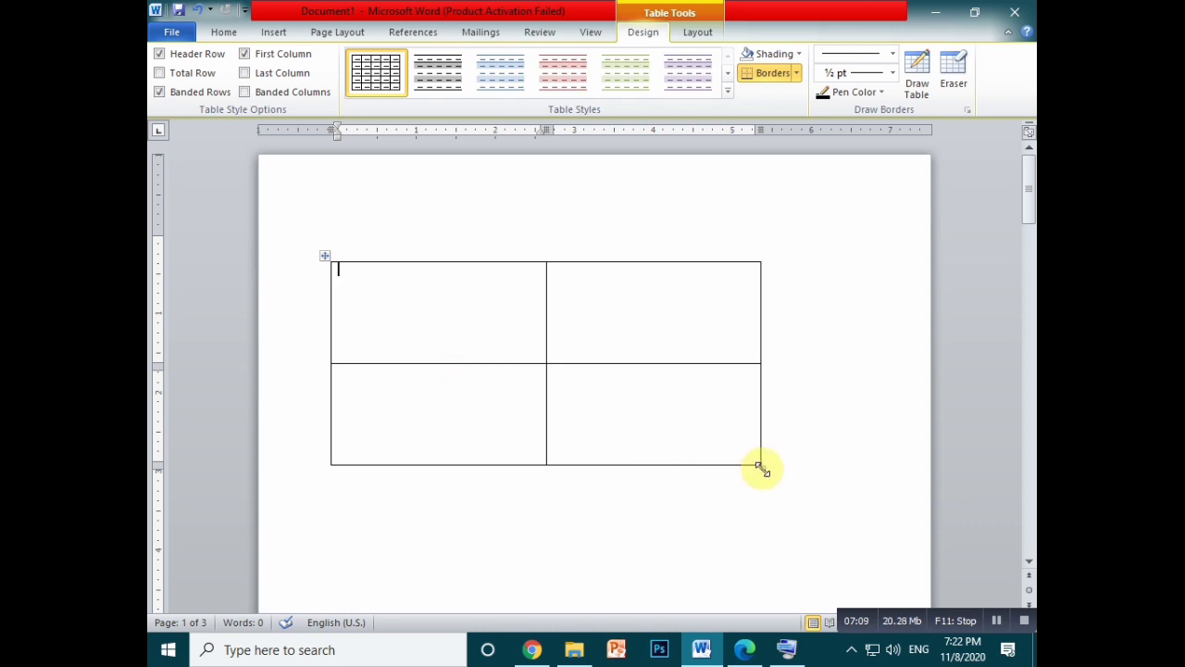
left_click_drag(758, 468, 748, 385)
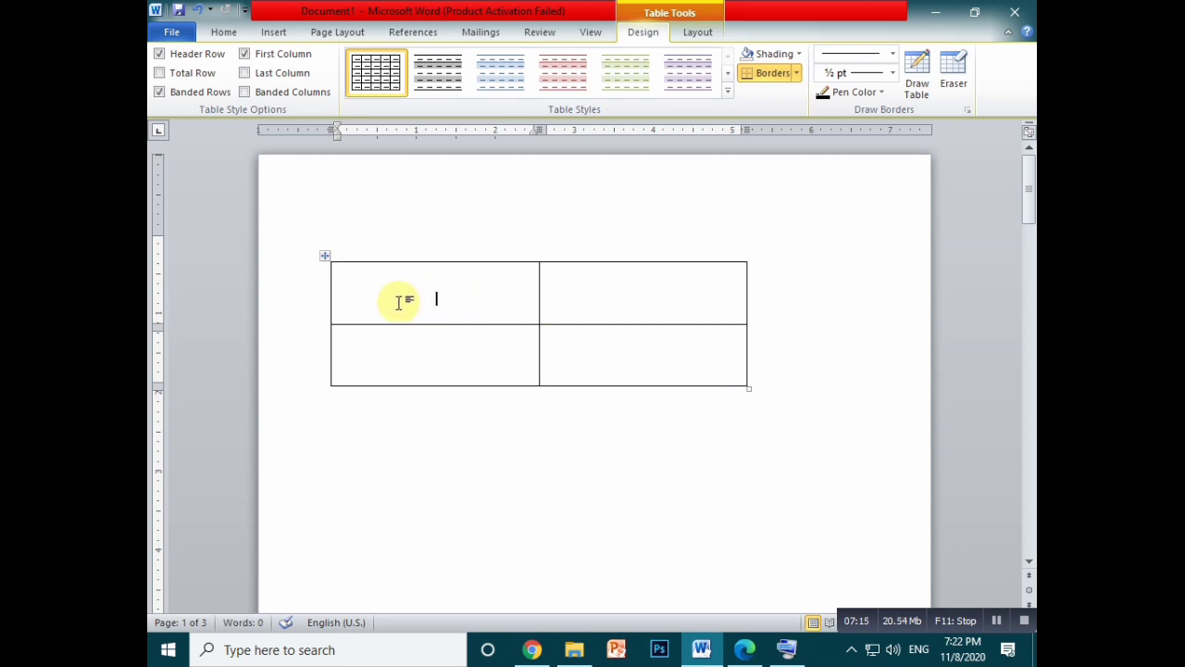
Step: Enter the headings "Date" and "Day" in the first and second cells of the table's top row
type("Date")
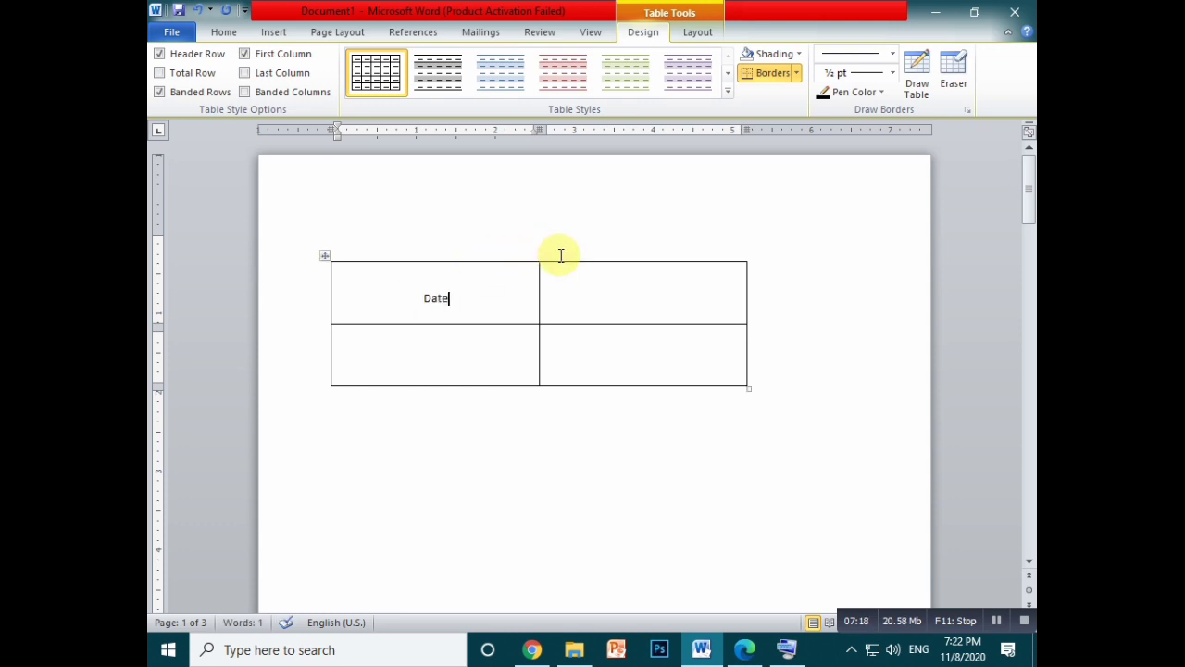
left_click(599, 296)
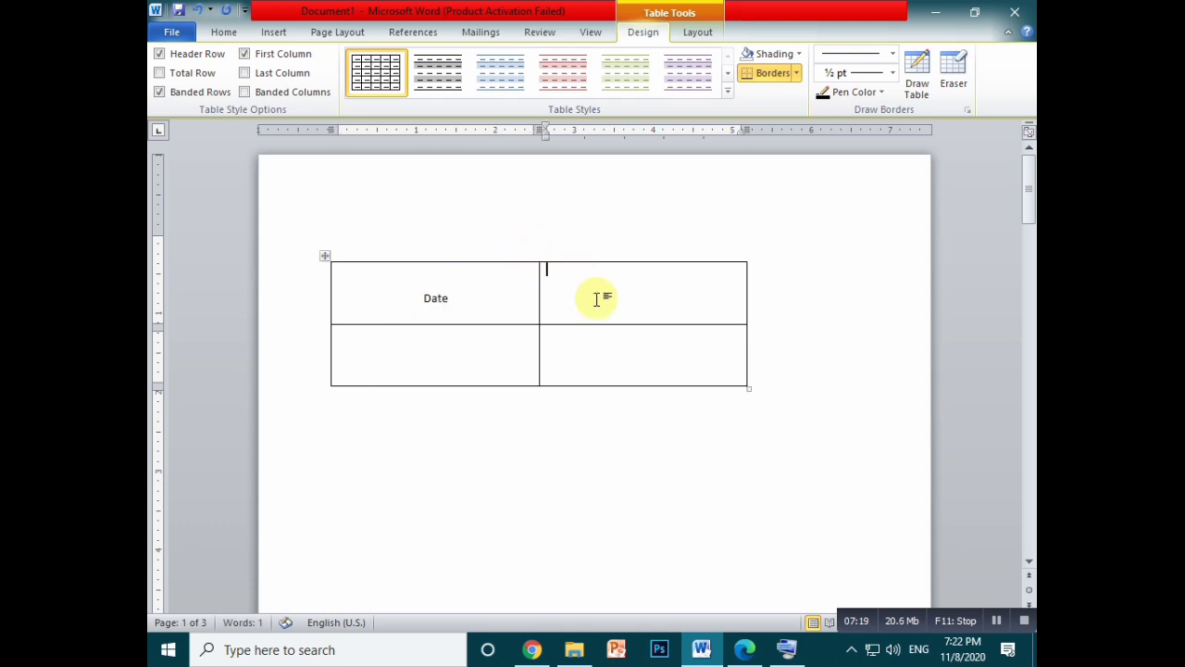
type("D")
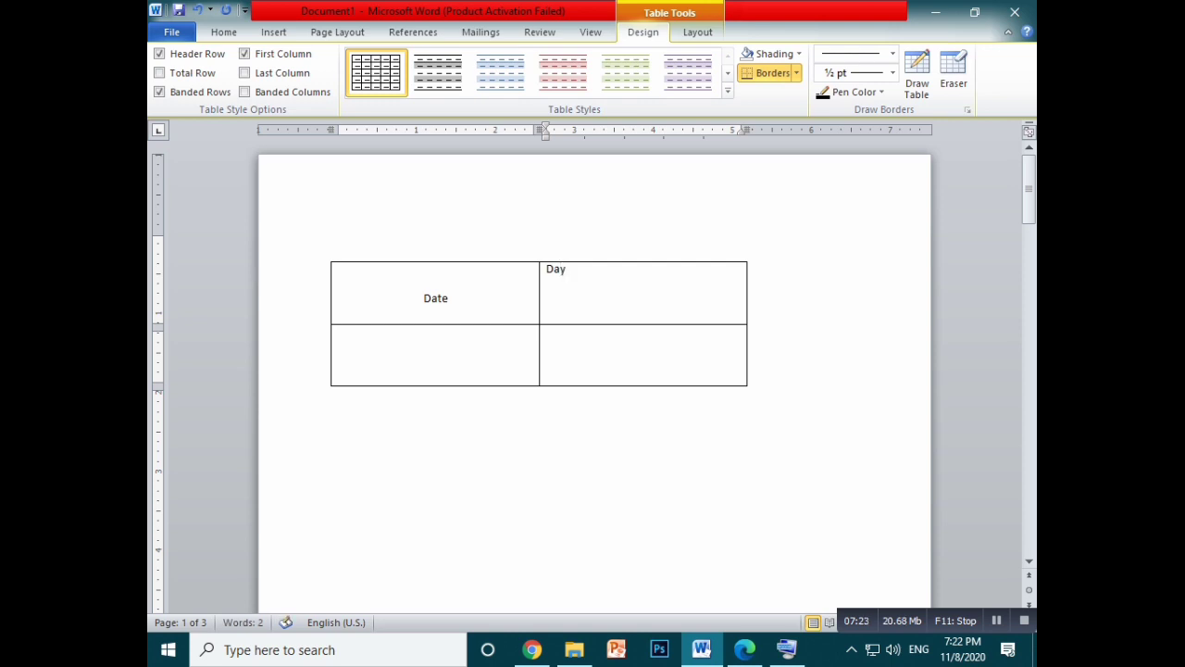
type("ay")
left_click(427, 303)
left_click(547, 271)
left_click(589, 297)
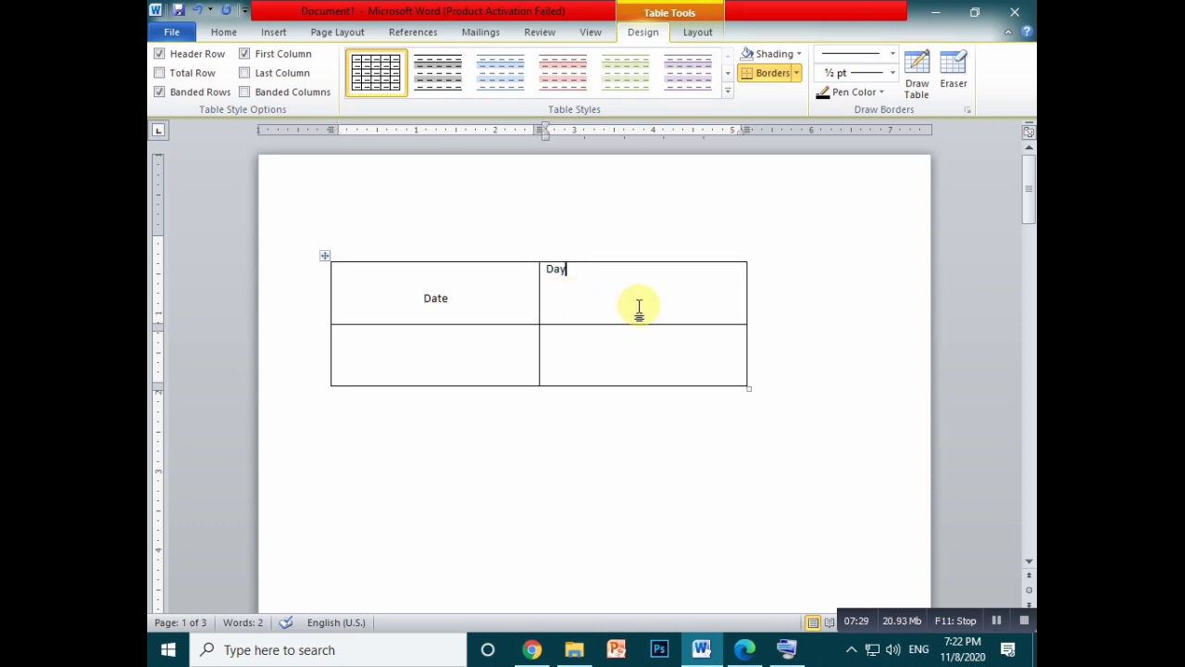
Step: Apply the Align Center cell alignment to the "Date" and "Day" cells
left_click_drag(710, 320, 404, 316)
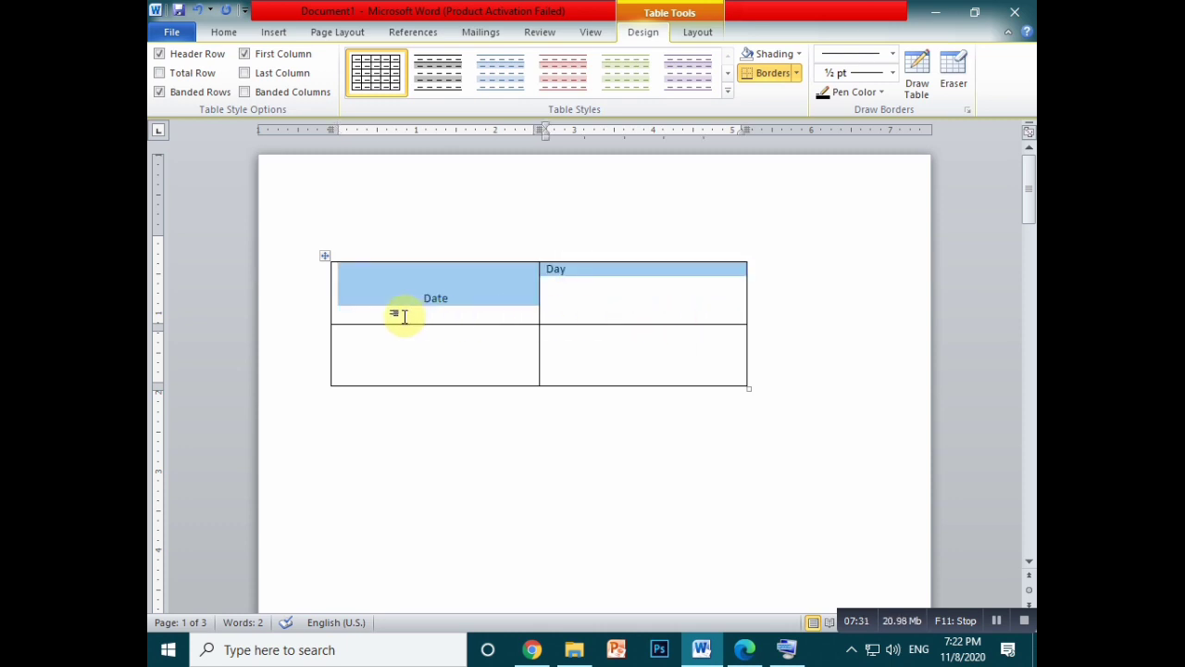
right_click(387, 296)
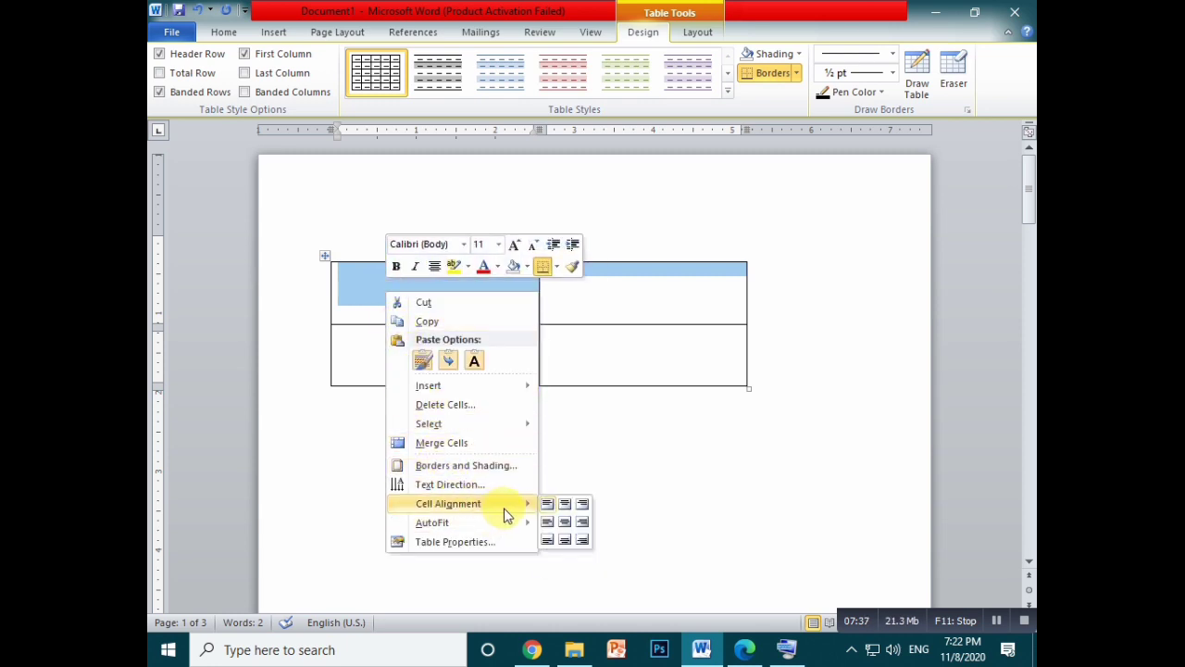
left_click(564, 522)
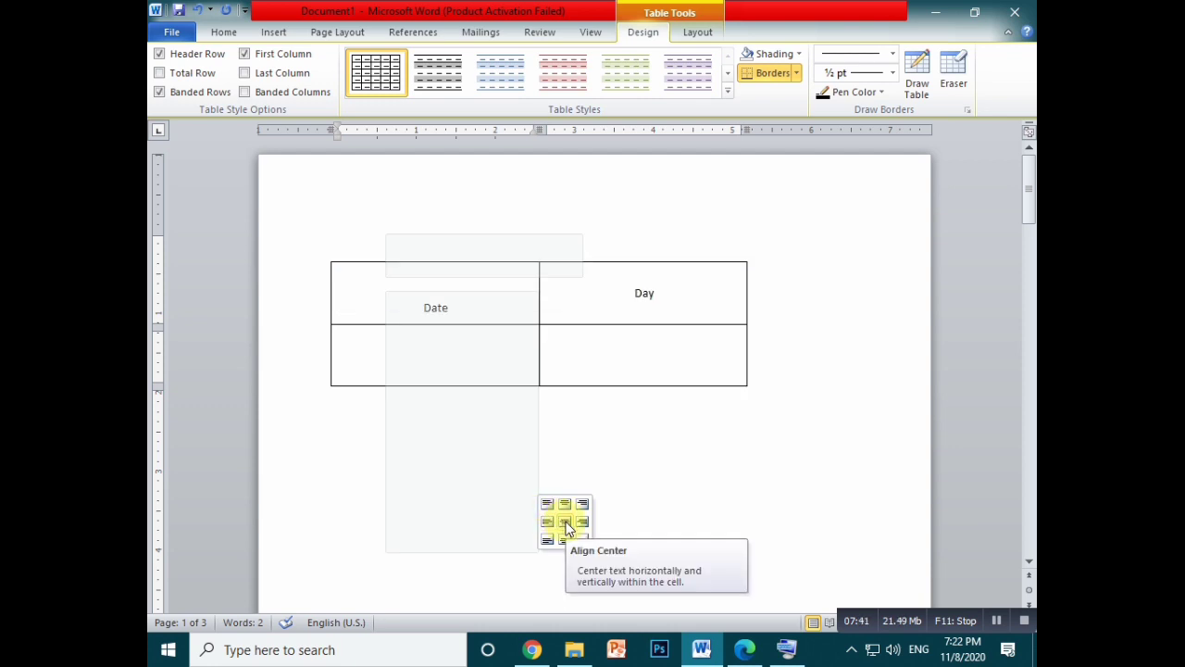
Step: Try the top and vertically centered alignments on the "Date" and "Day" cells, finishing with Align Center
left_click(548, 507)
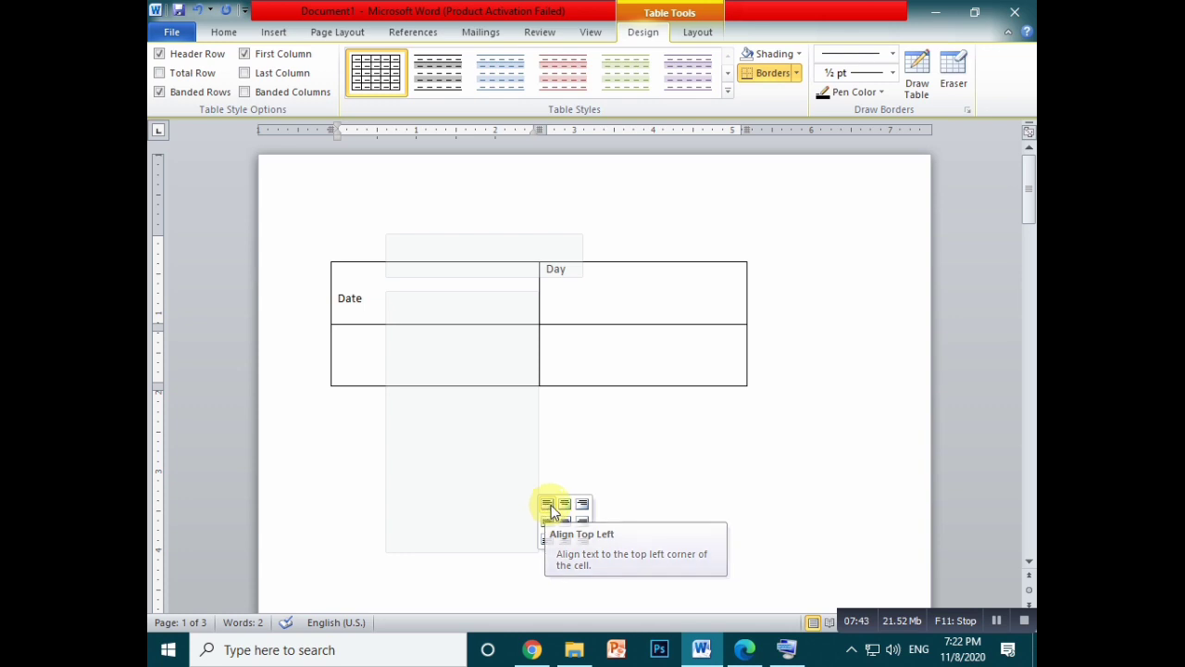
left_click(563, 507)
left_click(582, 505)
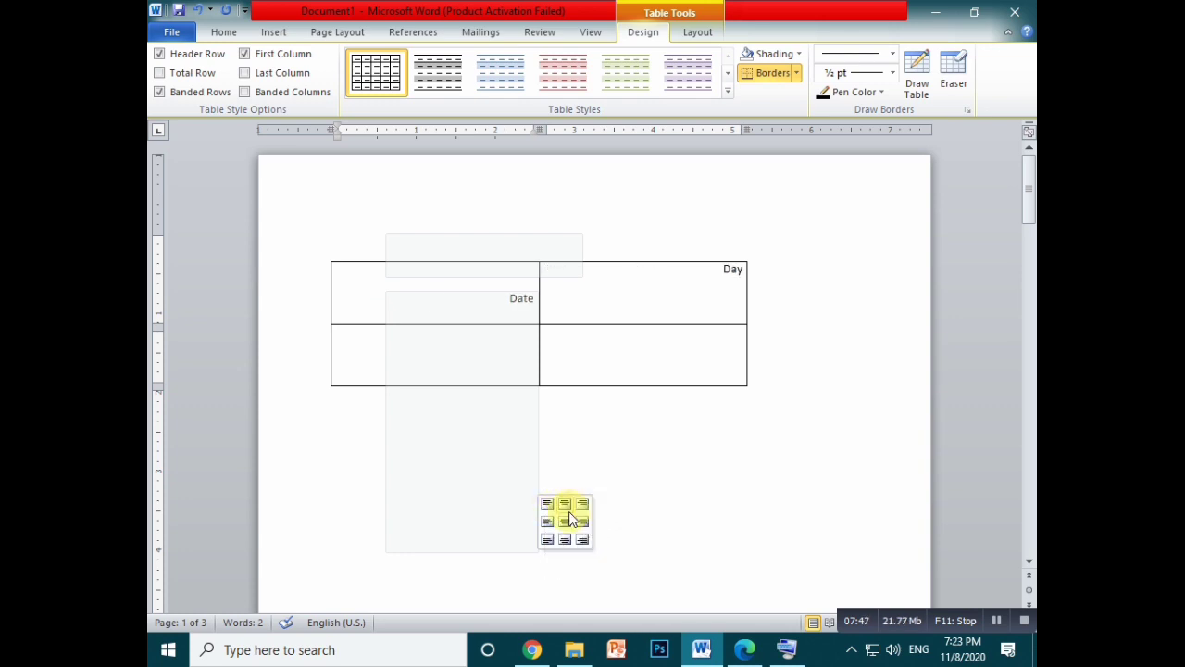
left_click(546, 524)
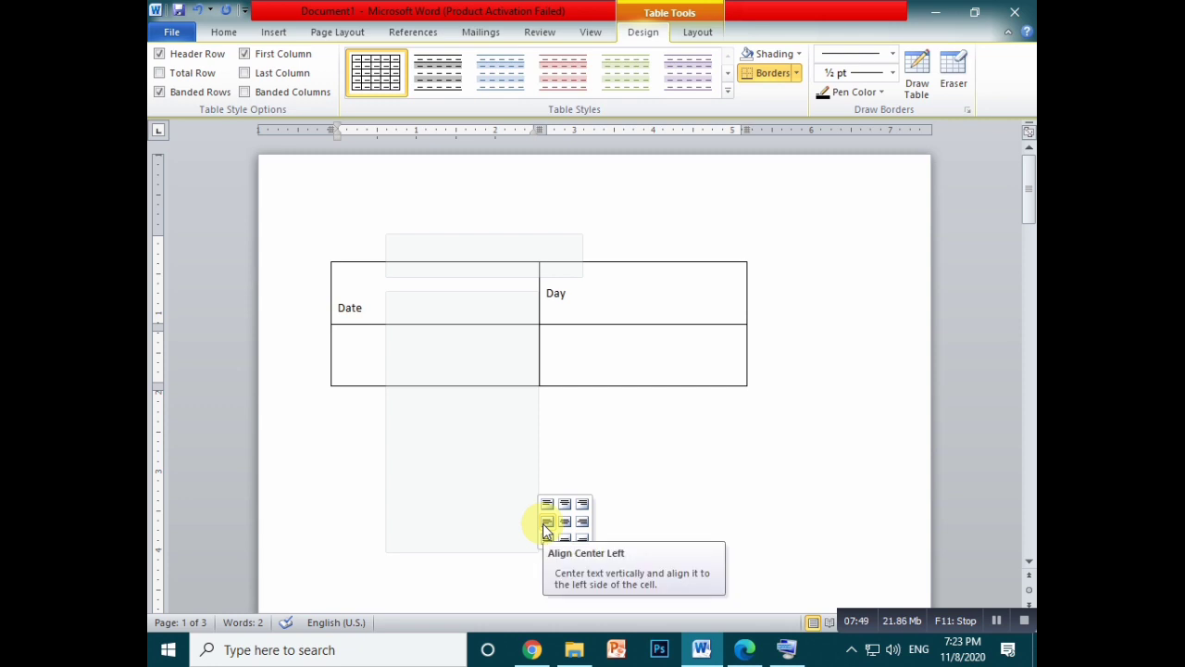
left_click(565, 522)
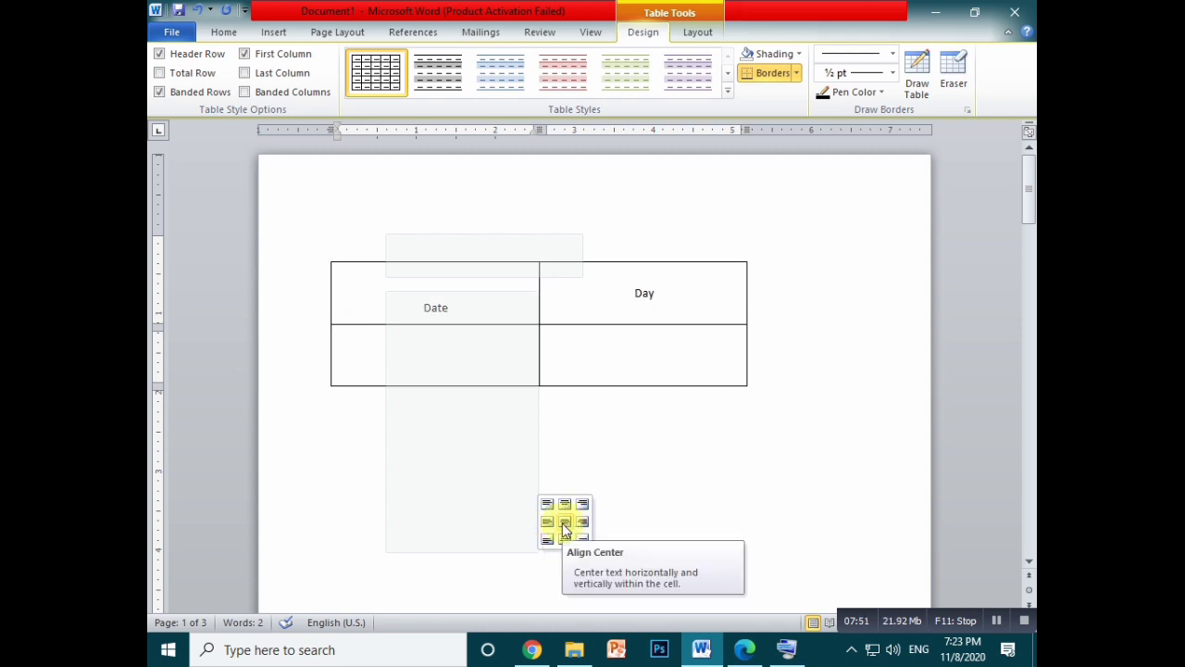
left_click(582, 524)
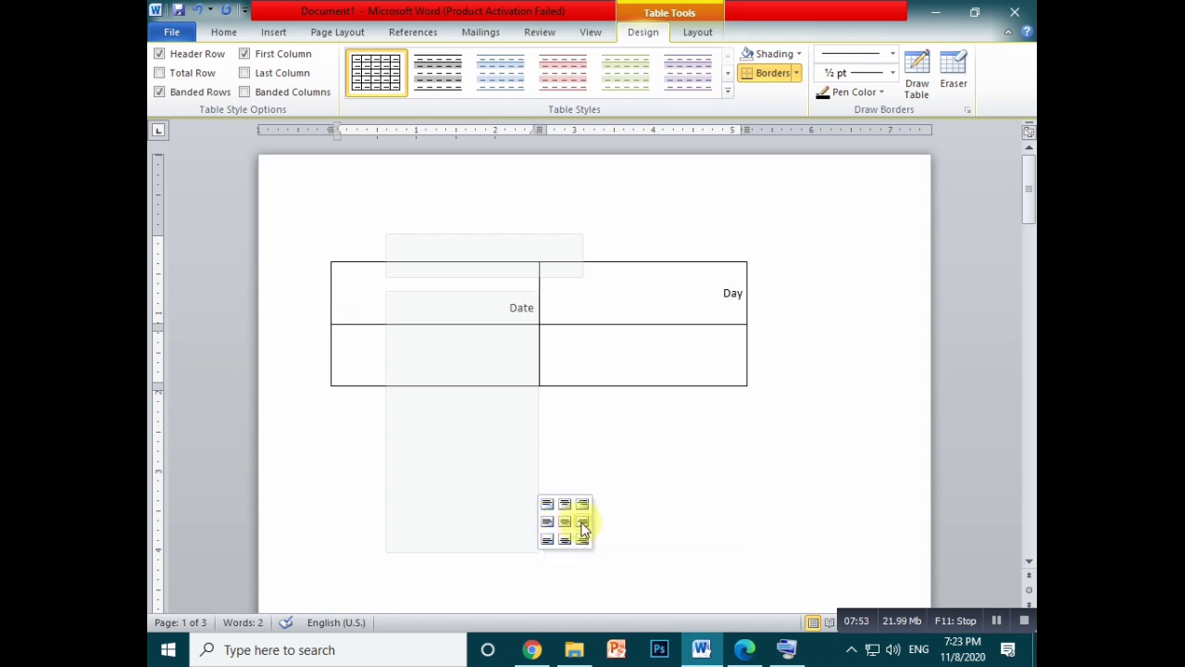
left_click(566, 523)
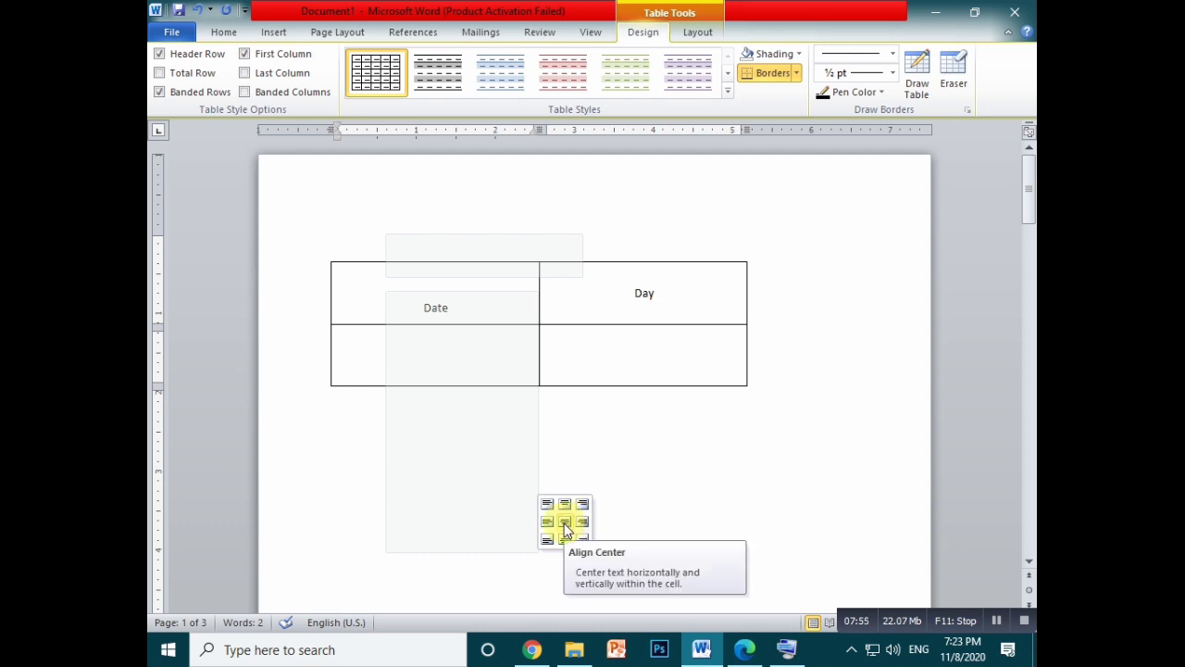
left_click(471, 359)
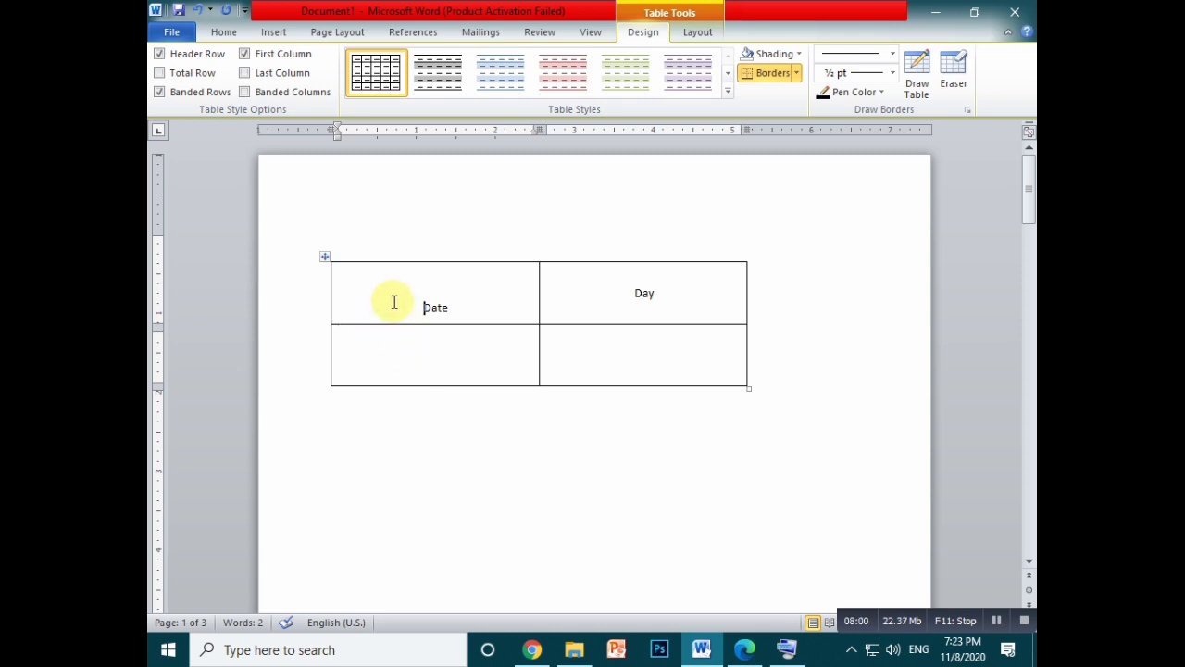
Step: Merge the "Date" and "Day" cells of the top row into one cell
left_click_drag(394, 302, 642, 299)
left_click(519, 299)
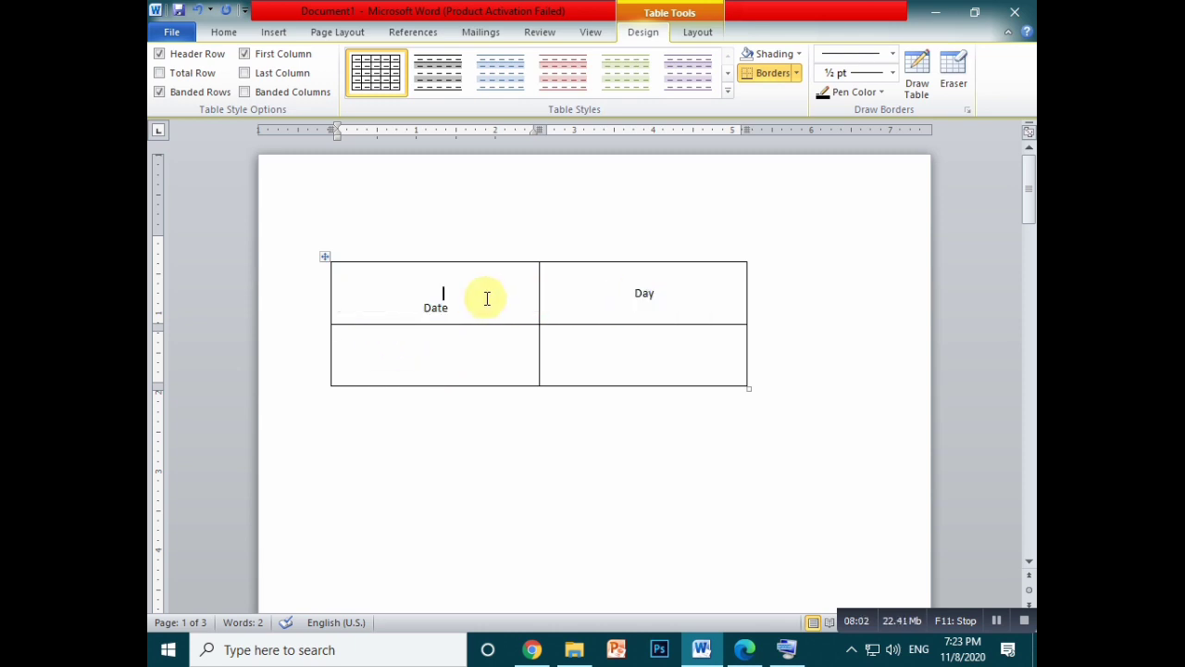
left_click_drag(392, 294, 627, 305)
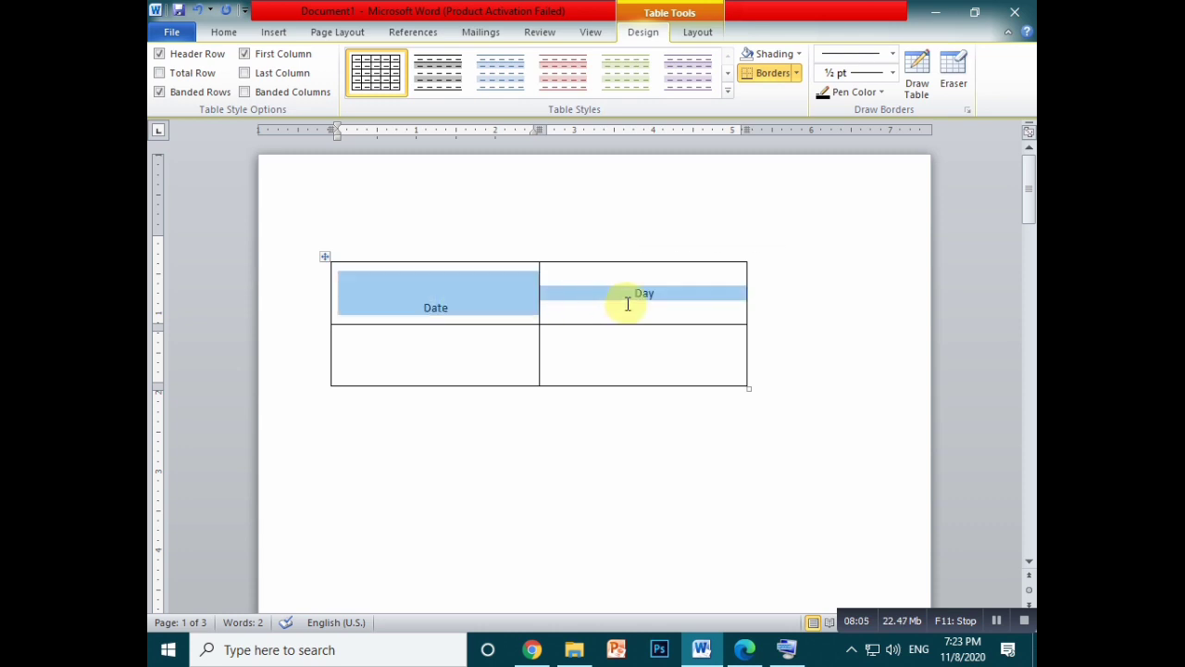
right_click(482, 307)
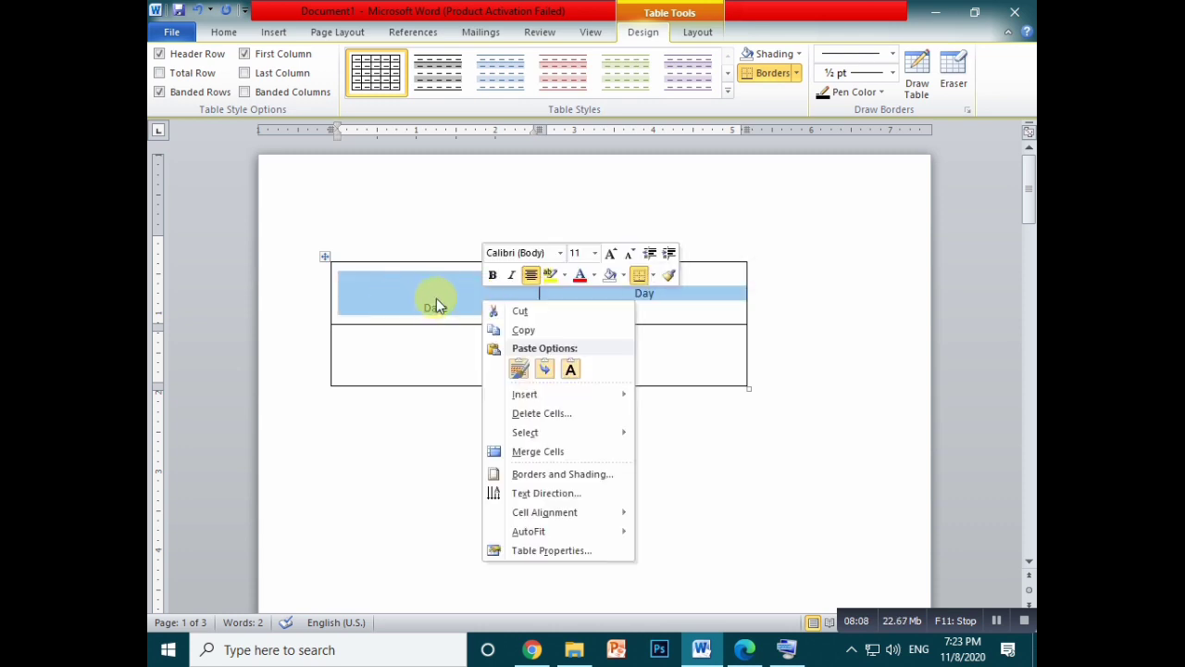
left_click(538, 456)
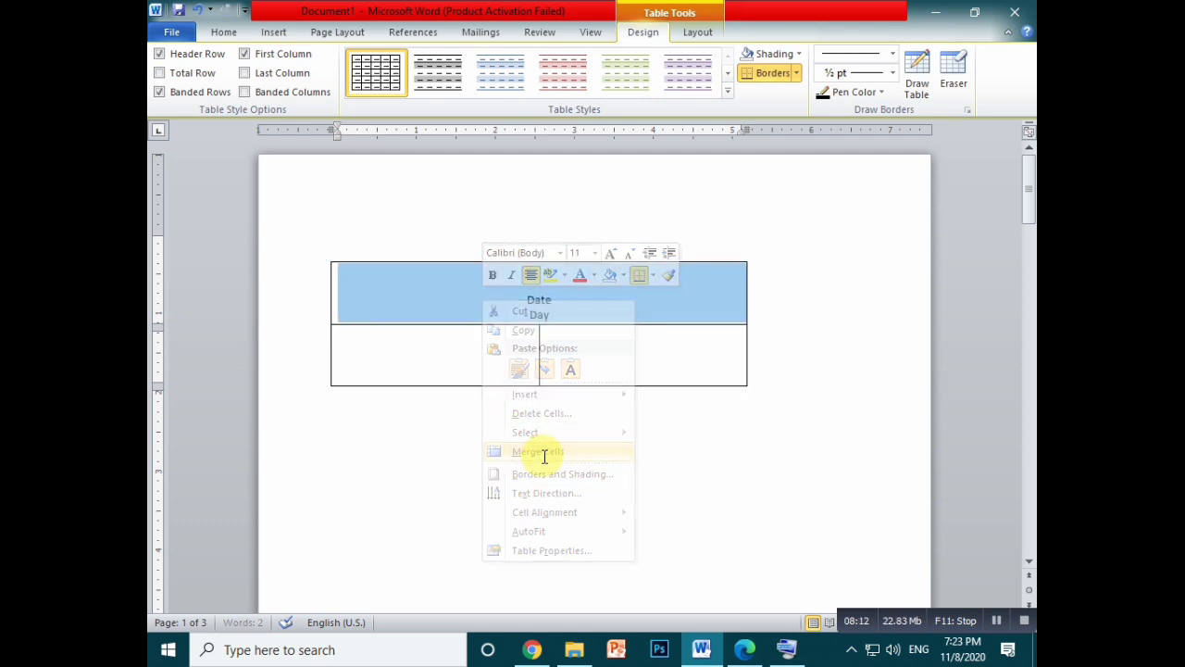
left_click(663, 458)
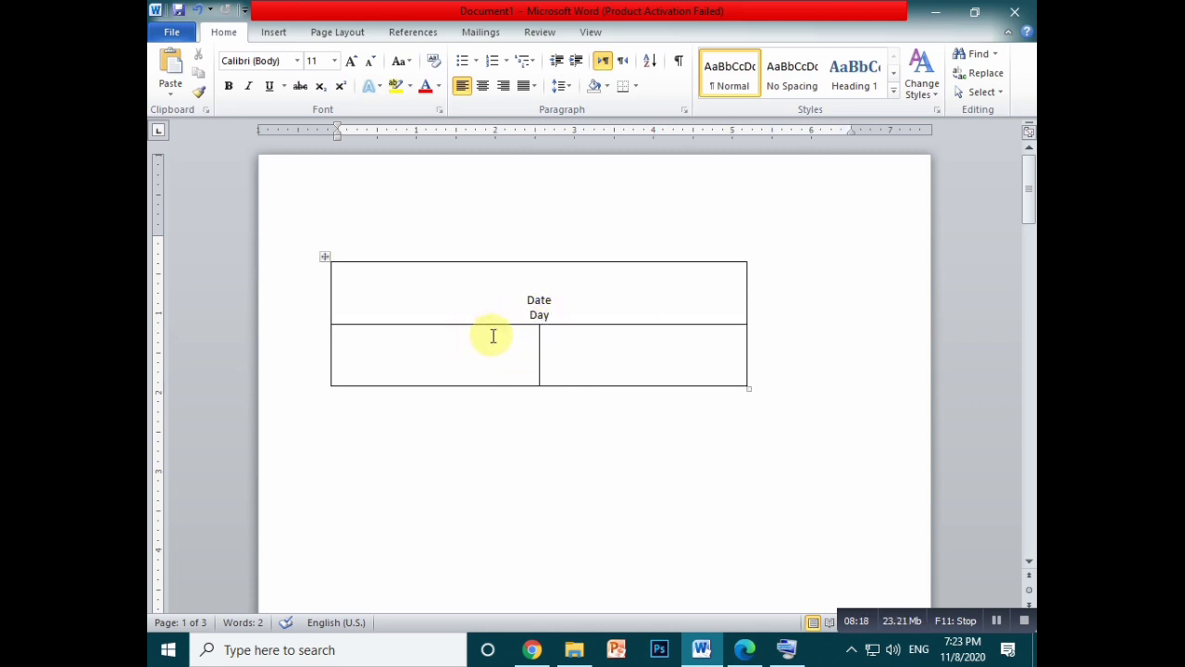
Step: Undo the merge of the two top-row cells and place the cursor in the empty cell below "Date"
key("ctrl+z")
left_click_drag(471, 312, 476, 366)
key("ctrl+z")
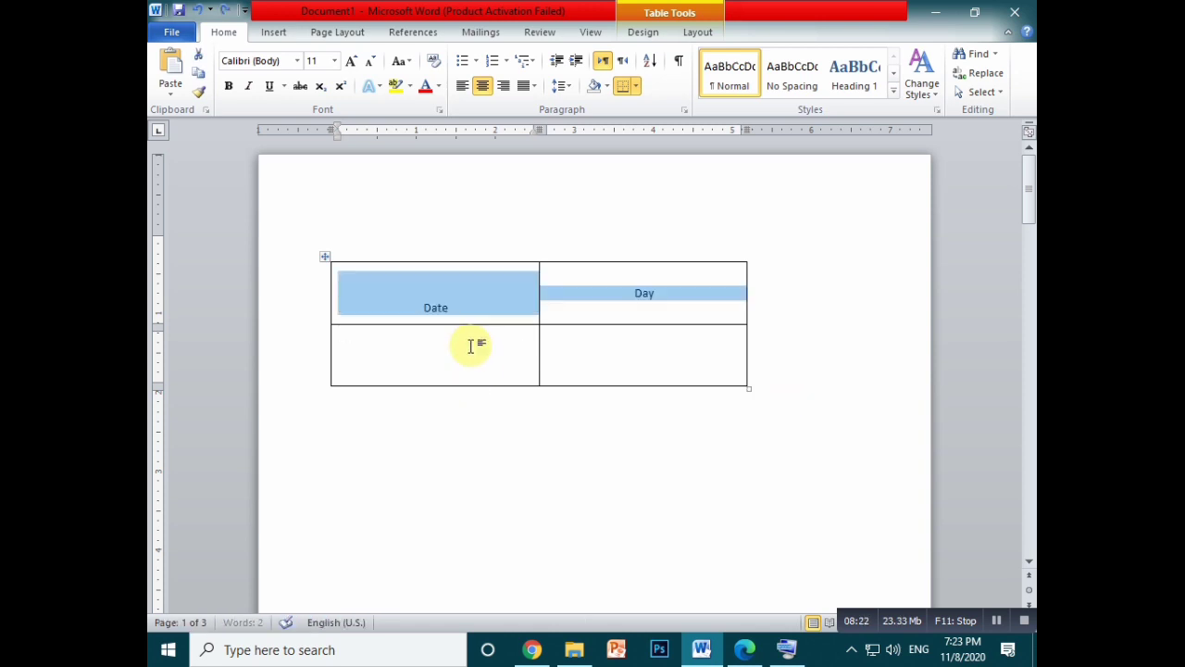
left_click(470, 349)
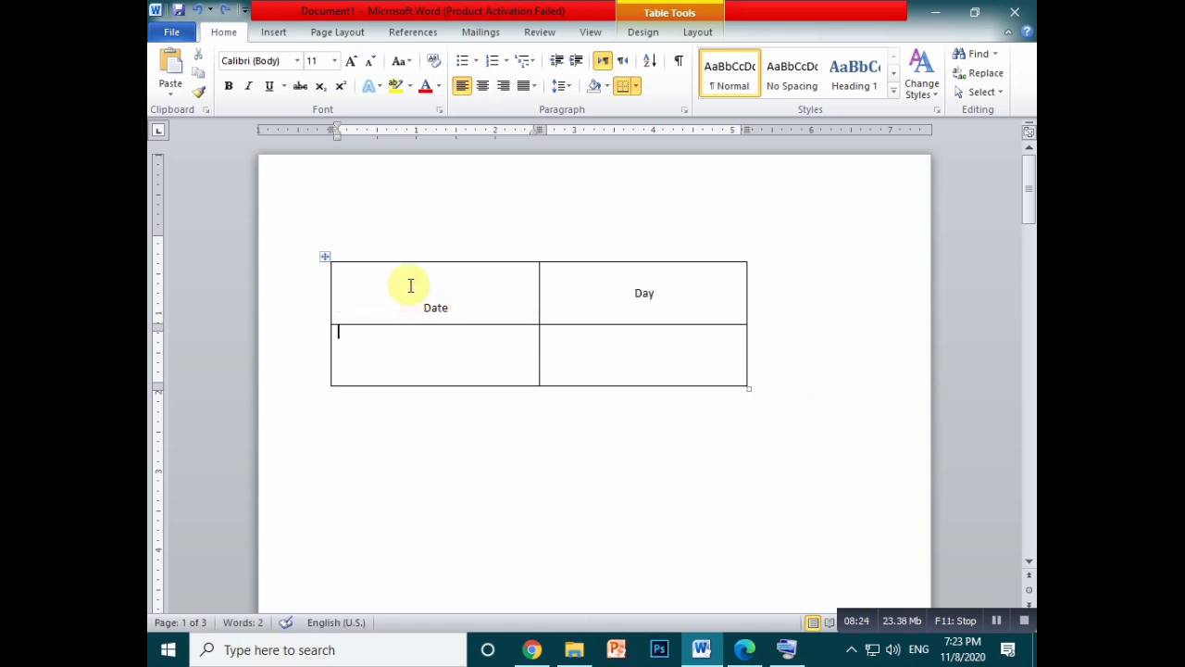
Step: Try merging the "Date" cell with the empty cell below it, and undo the merge
left_click_drag(416, 291, 417, 342)
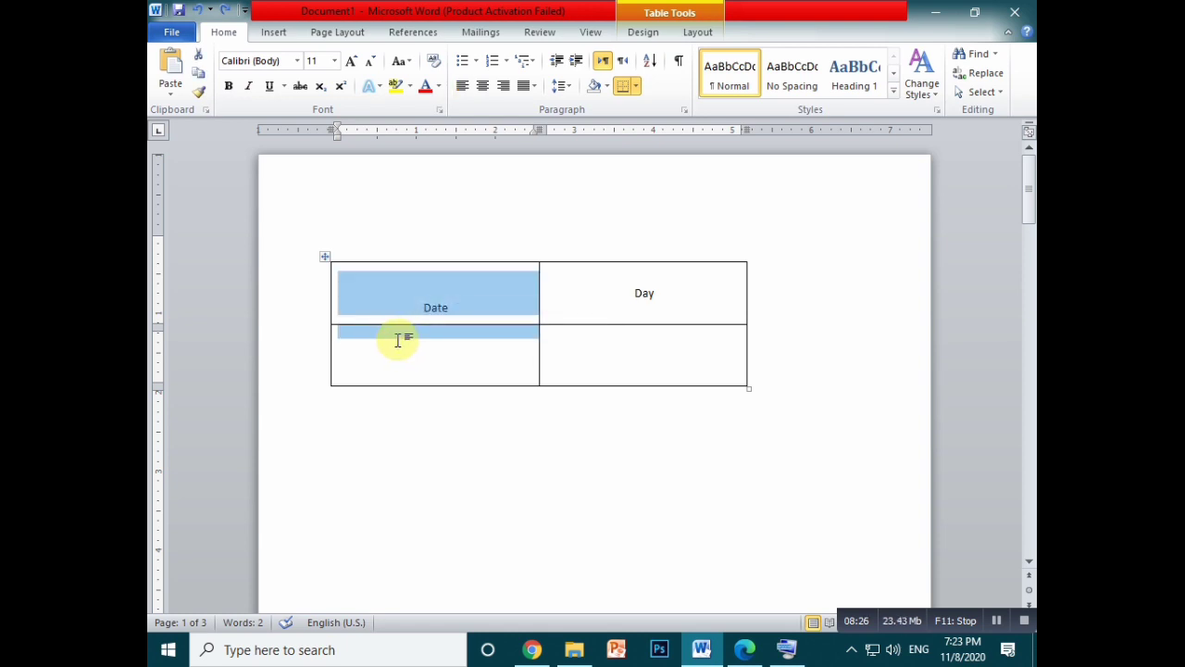
right_click(398, 338)
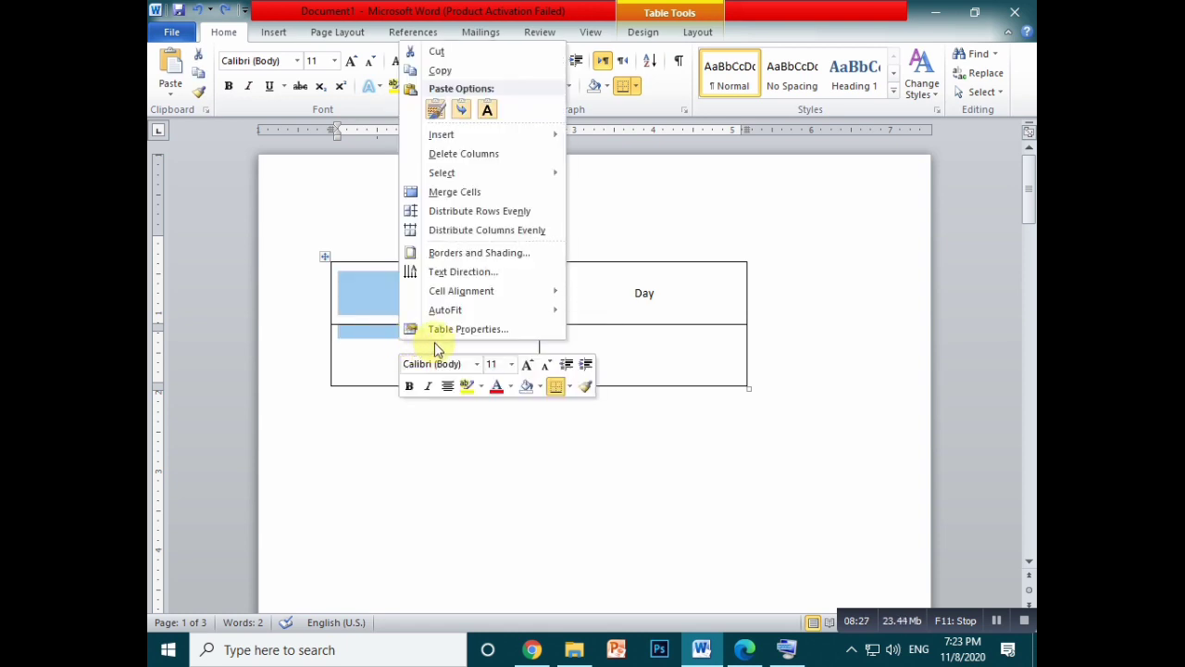
left_click(451, 190)
left_click(500, 394)
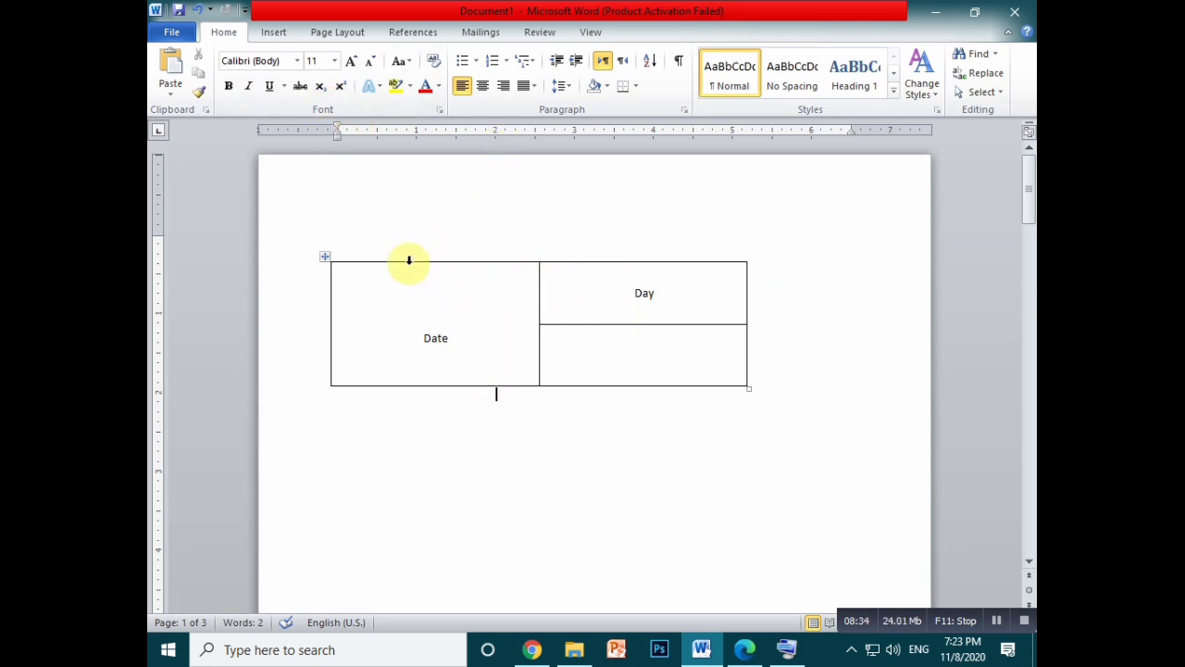
key("ctrl+z")
Step: Rotate the text direction of the first table column so "Date" reads from bottom to top
right_click(501, 286)
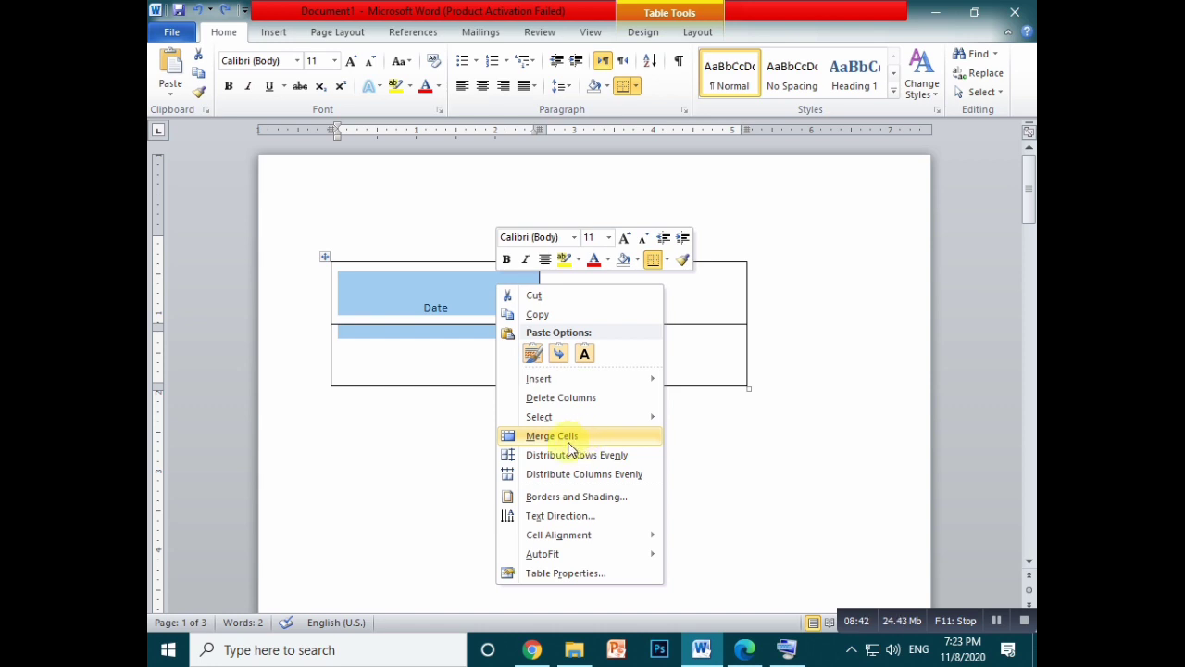
left_click(623, 520)
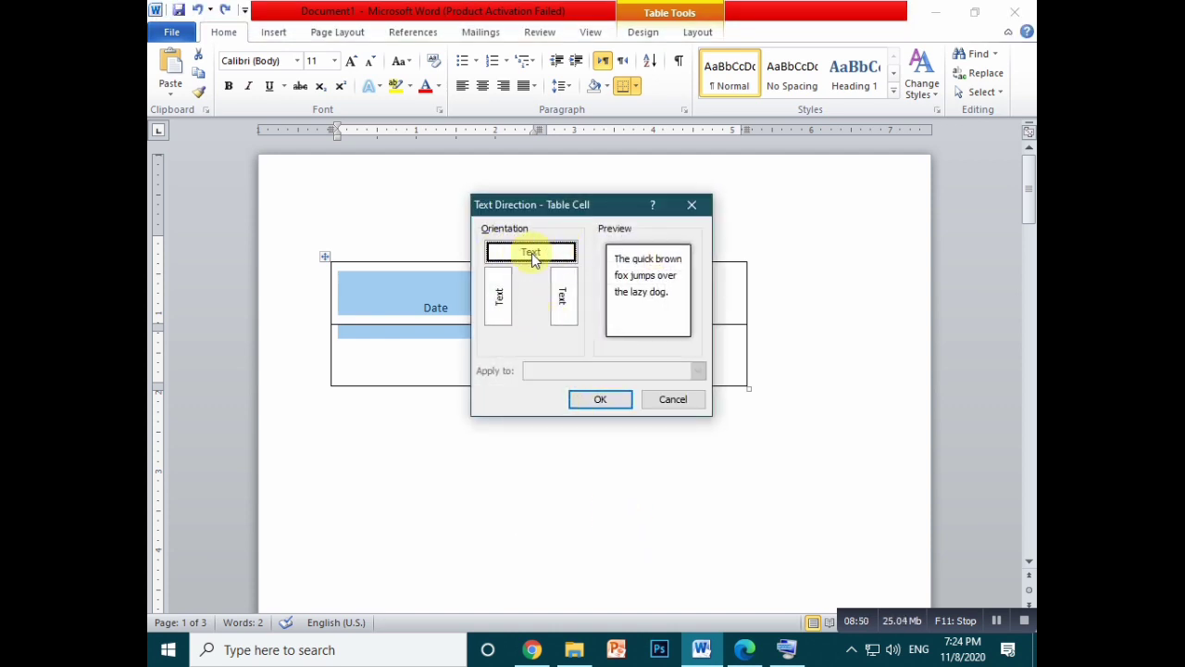
left_click(498, 295)
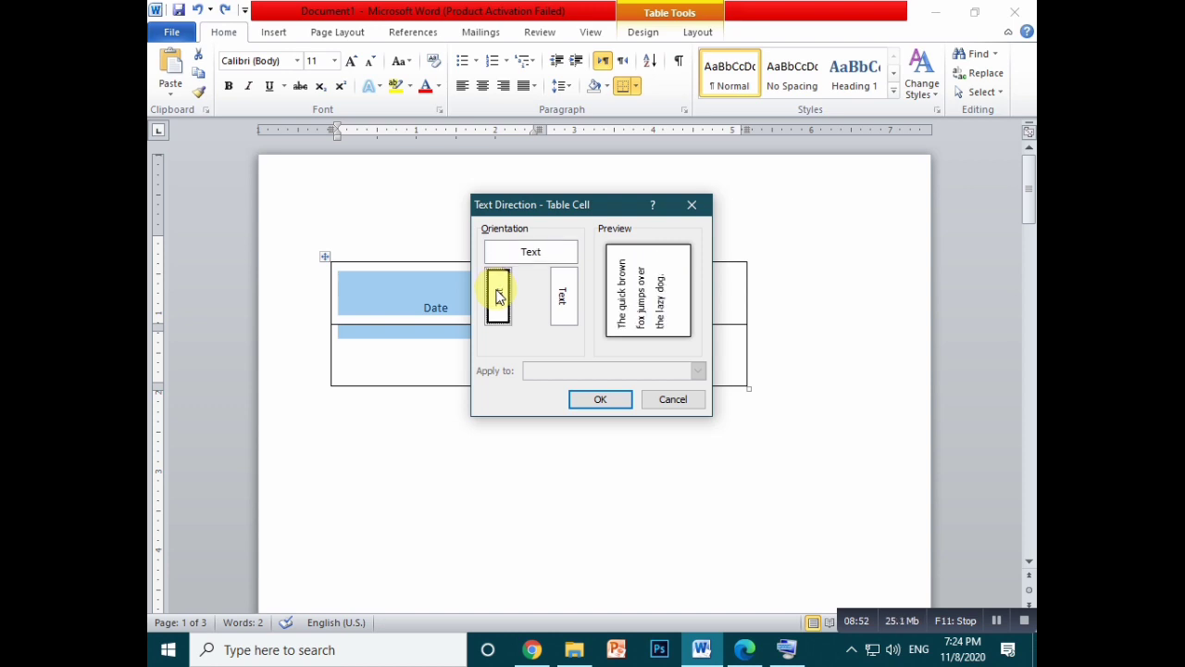
left_click(592, 399)
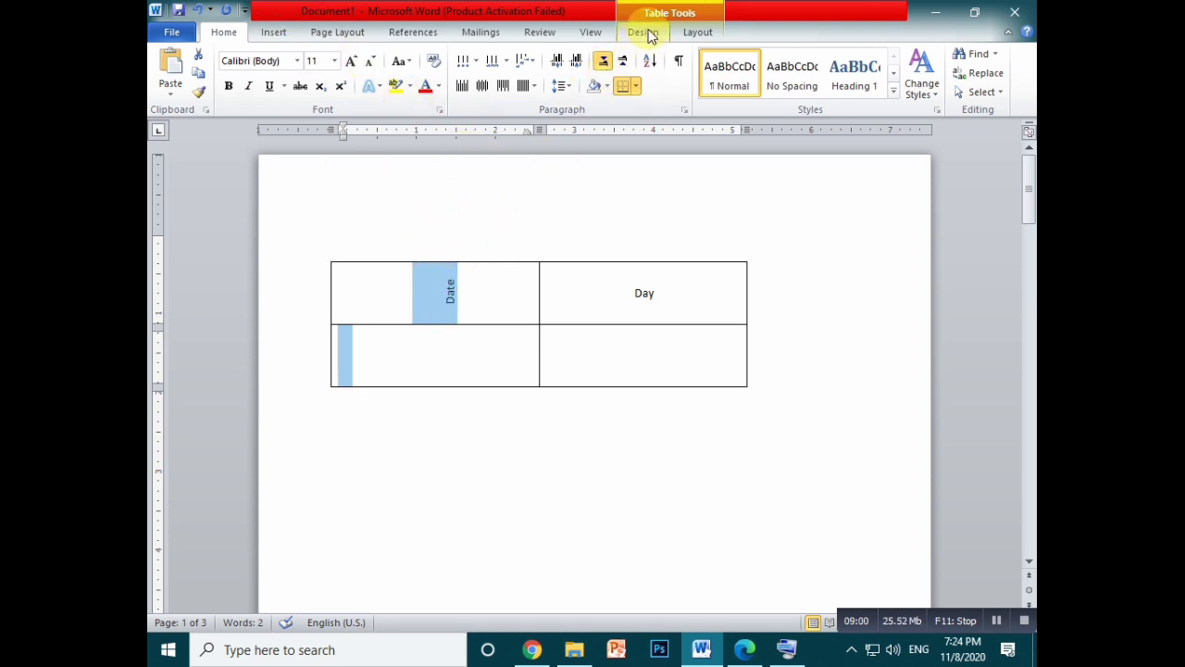
Step: Change the first column's text direction so "Date" reads from top to bottom
right_click(440, 312)
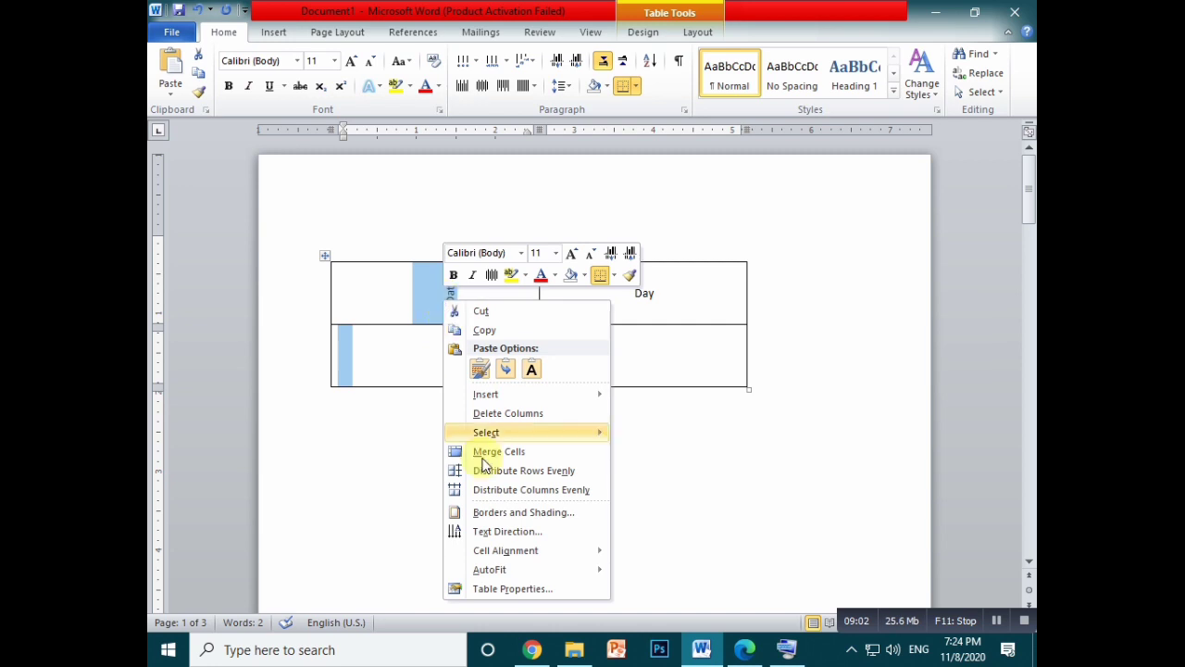
mouse_move(524, 559)
left_click(531, 535)
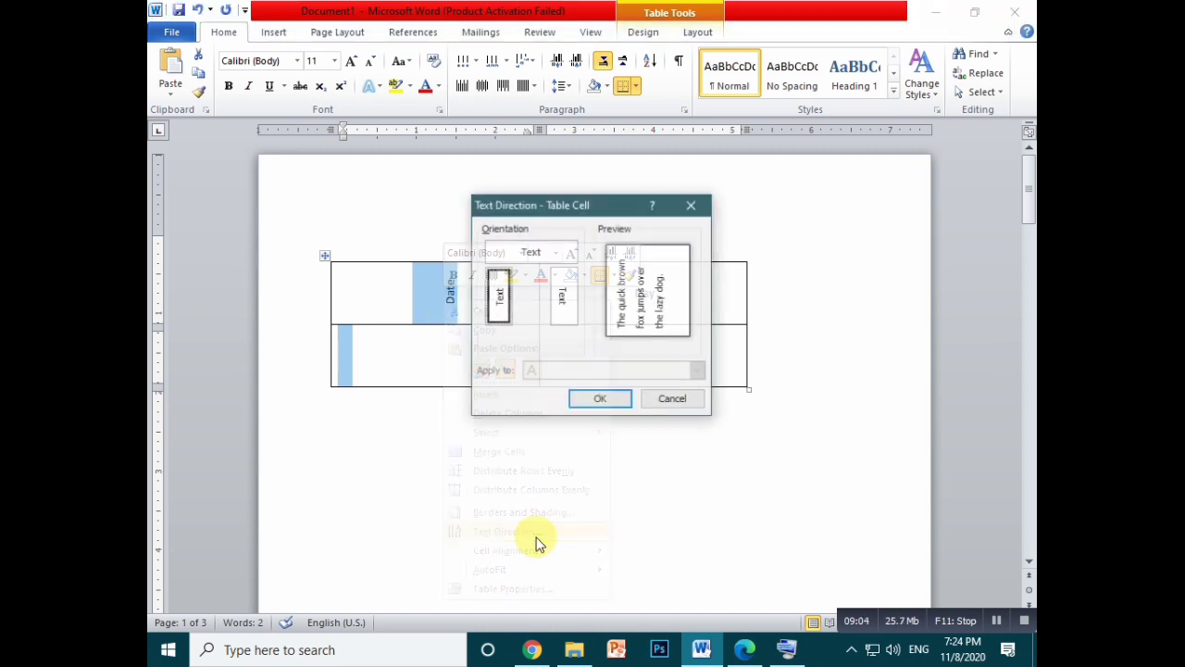
left_click(564, 311)
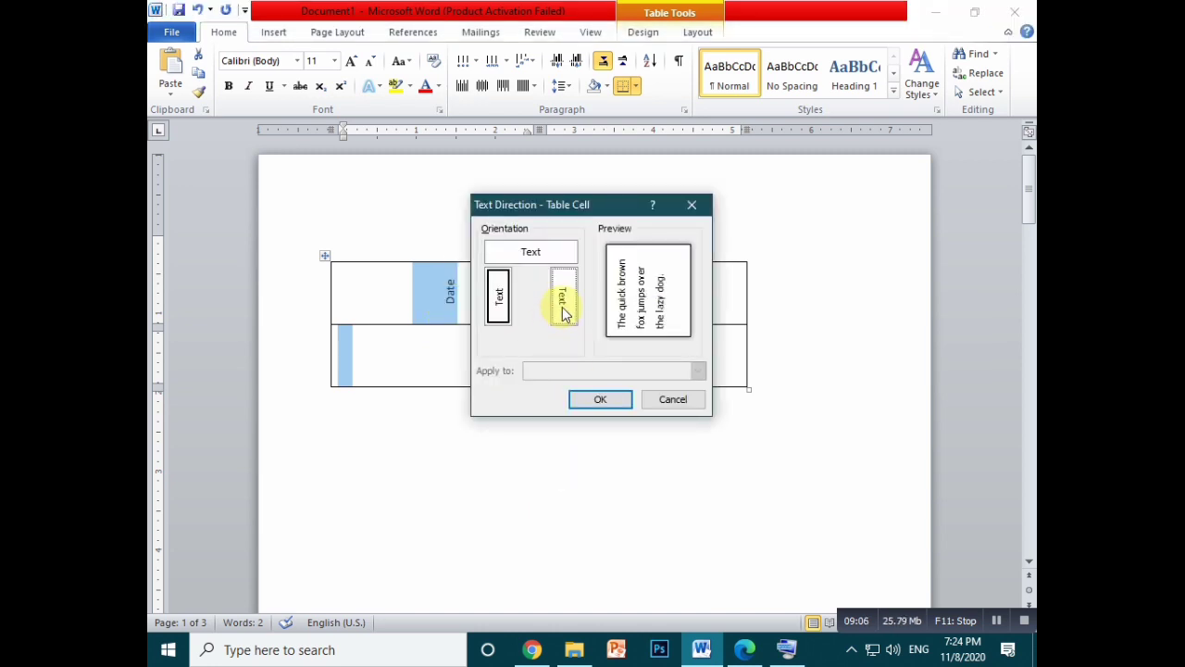
left_click(602, 400)
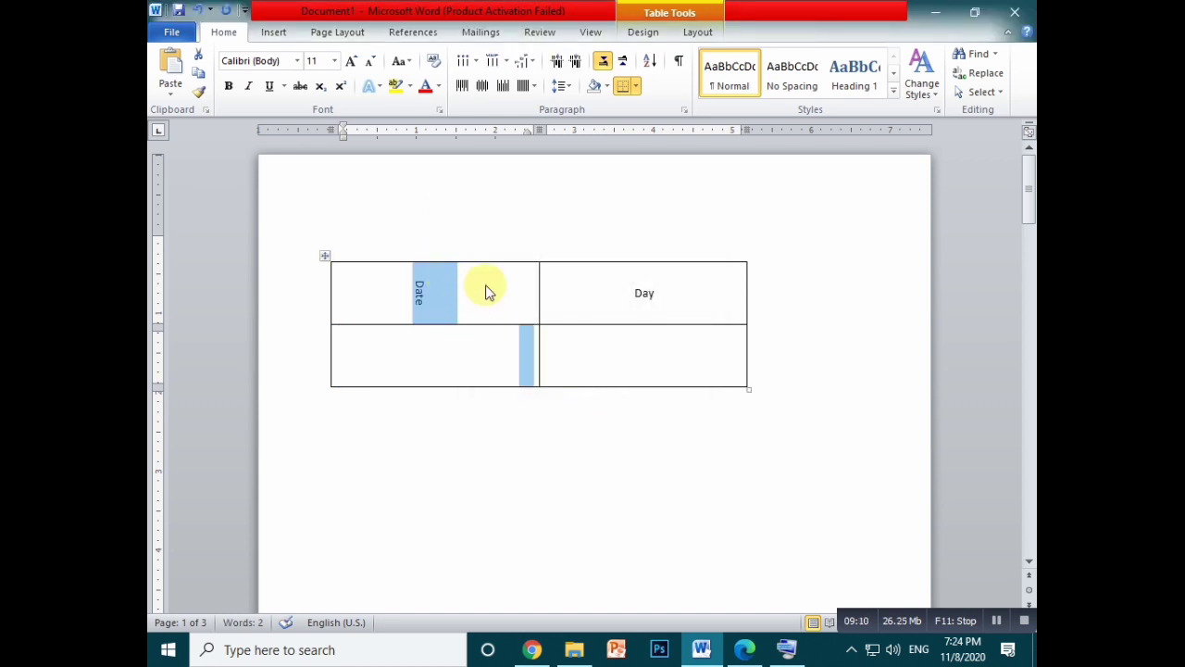
Step: Set the first column's text direction back to horizontal and deselect the column
right_click(441, 298)
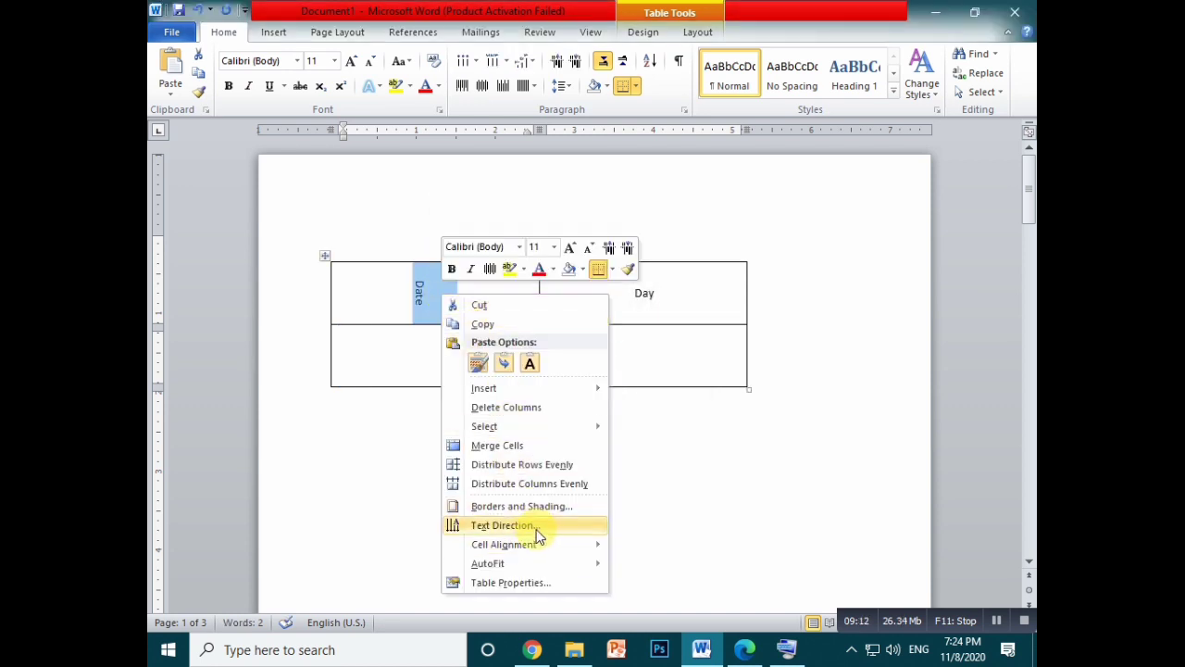
left_click(565, 529)
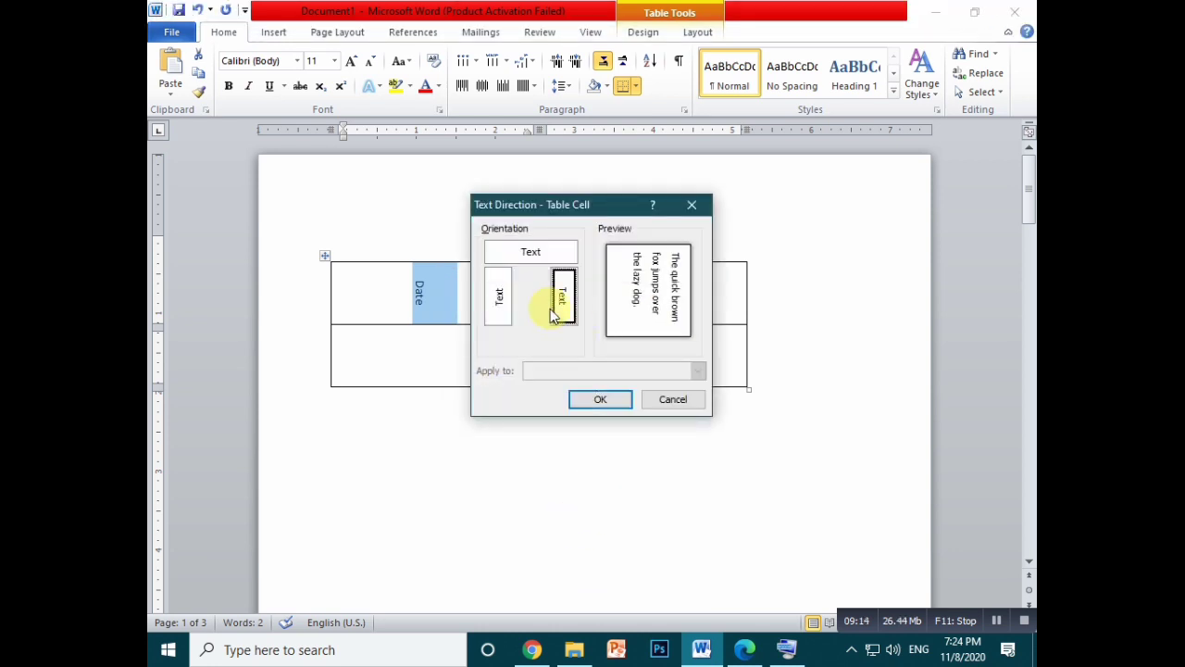
left_click(541, 263)
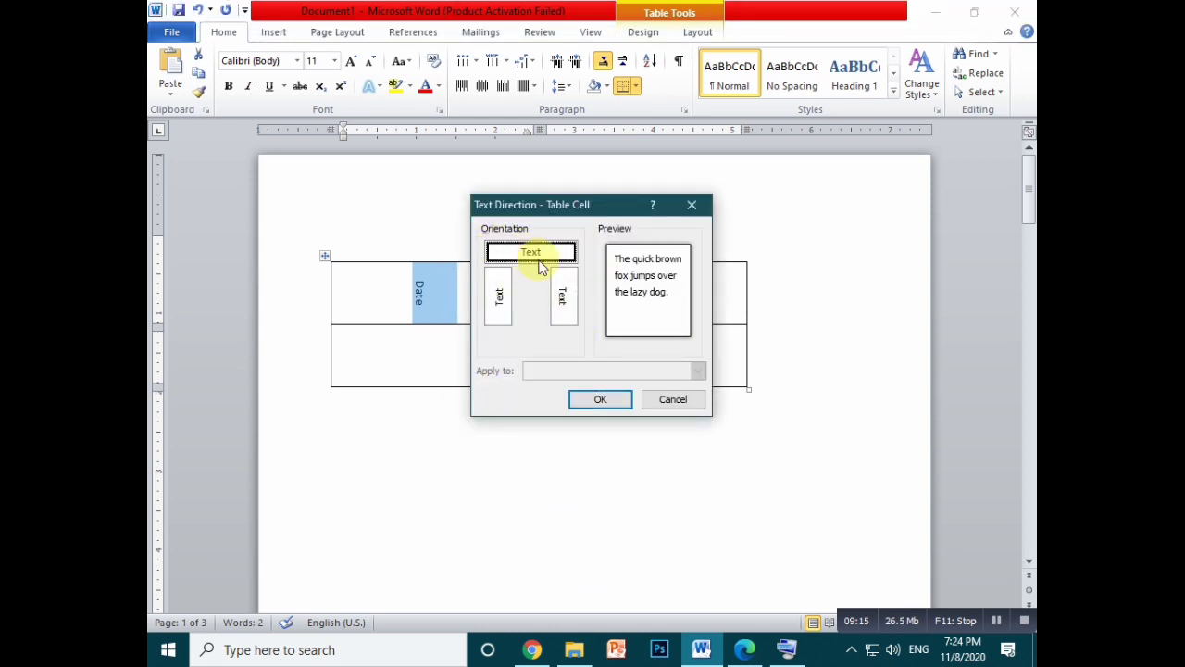
left_click(601, 400)
left_click(477, 419)
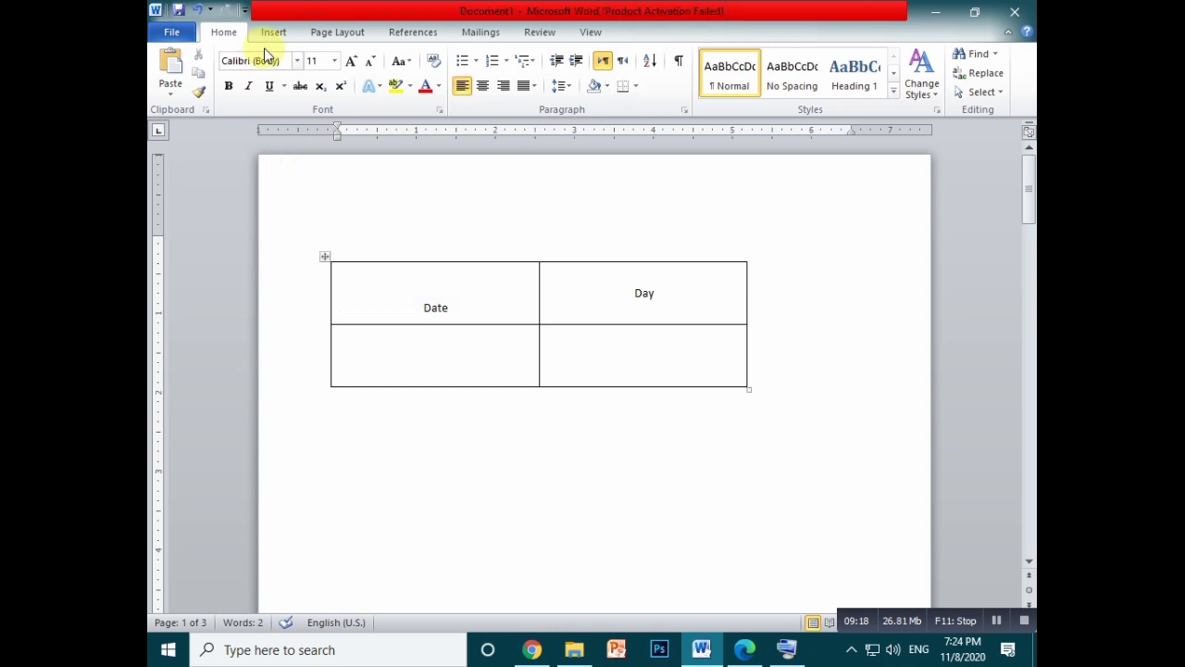
Step: Apply the built-in table style with a solid black header row and plain white body to the table
left_click(274, 32)
left_click_drag(370, 288, 635, 302)
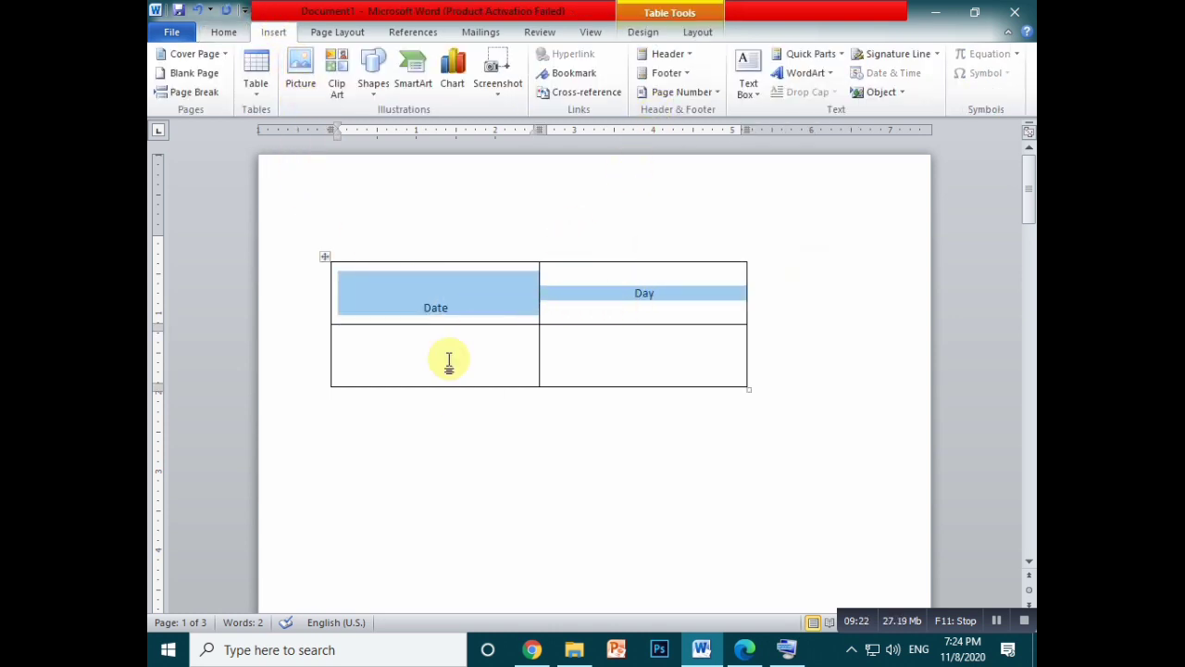
left_click(664, 20)
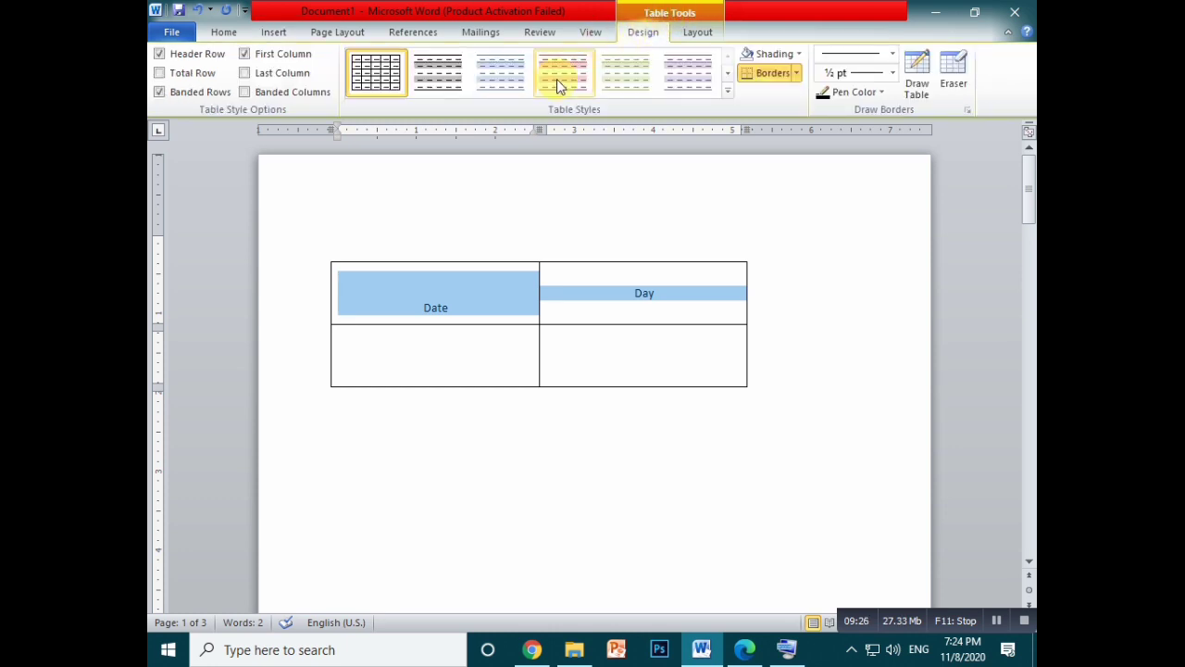
left_click(729, 92)
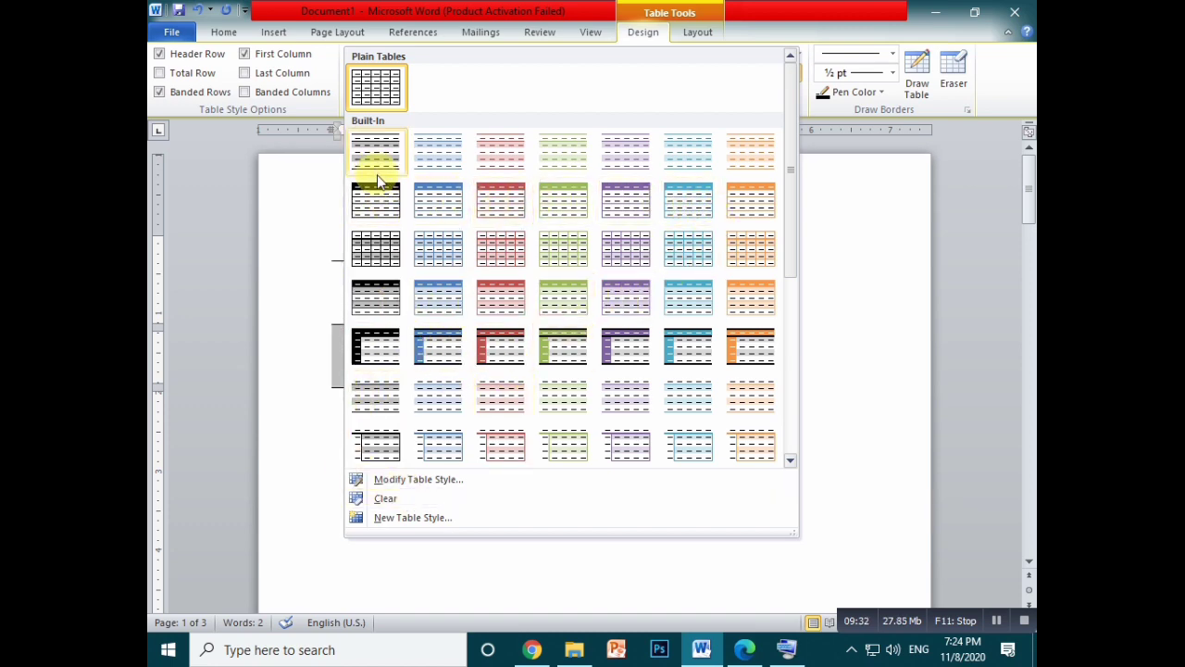
left_click(389, 196)
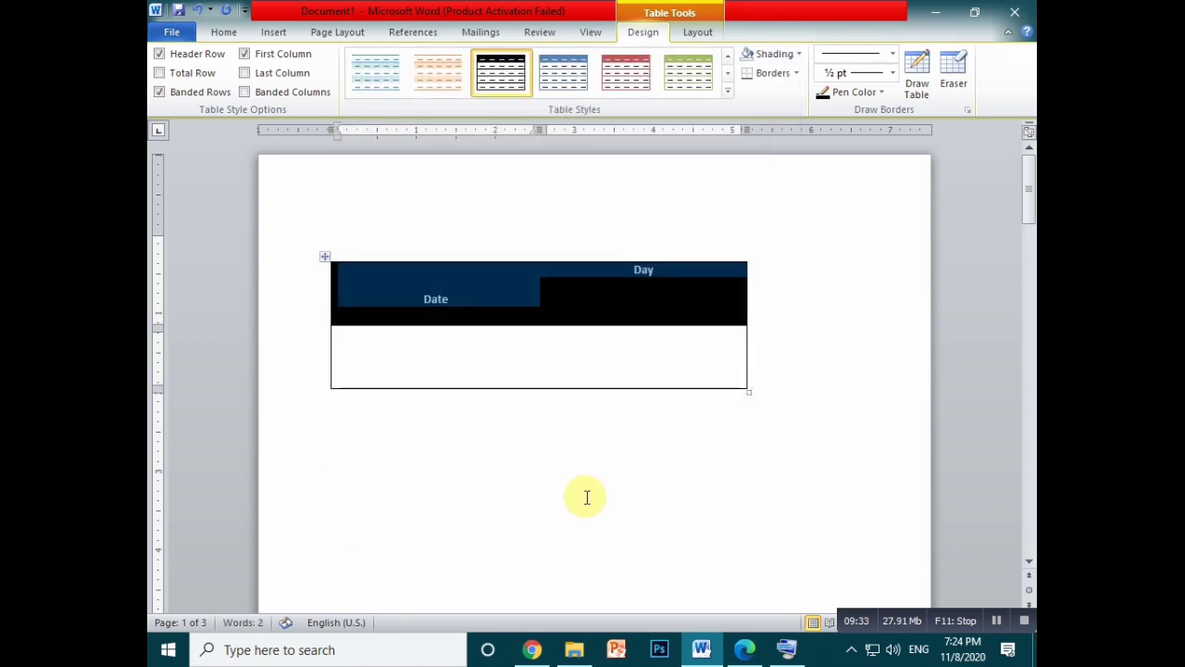
left_click(516, 413)
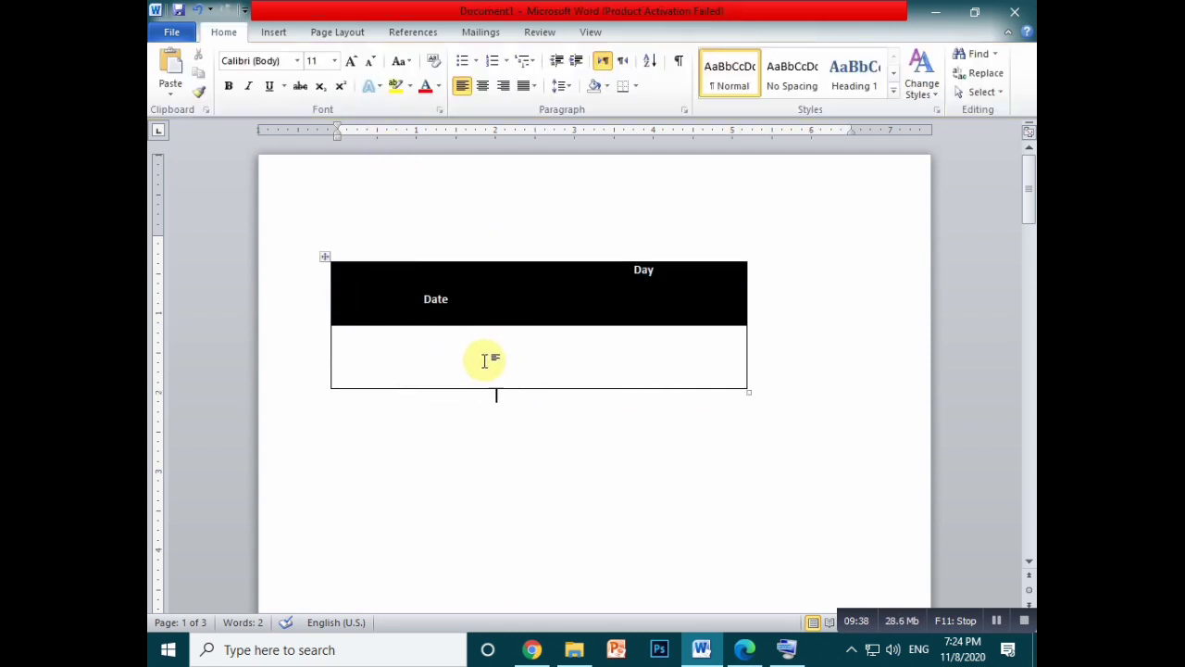
Step: Place the cursor above the table and browse the Pictures folder for a picture to insert, closing the dialog without choosing one
left_click(503, 259)
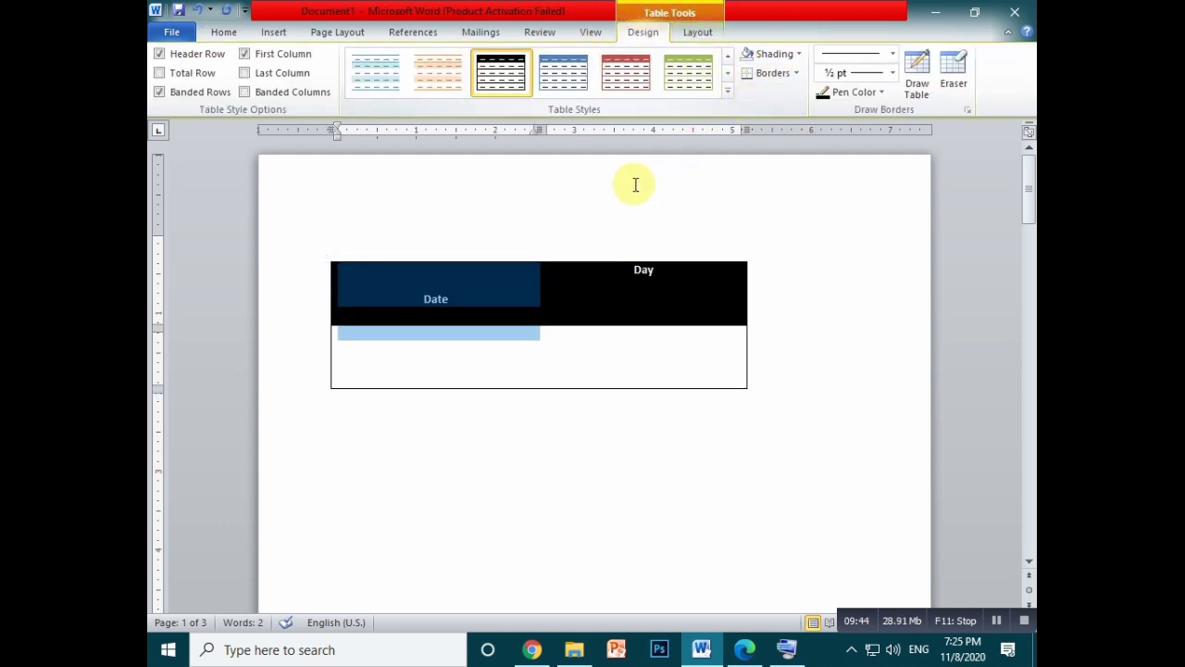
left_click(540, 169)
left_click(290, 37)
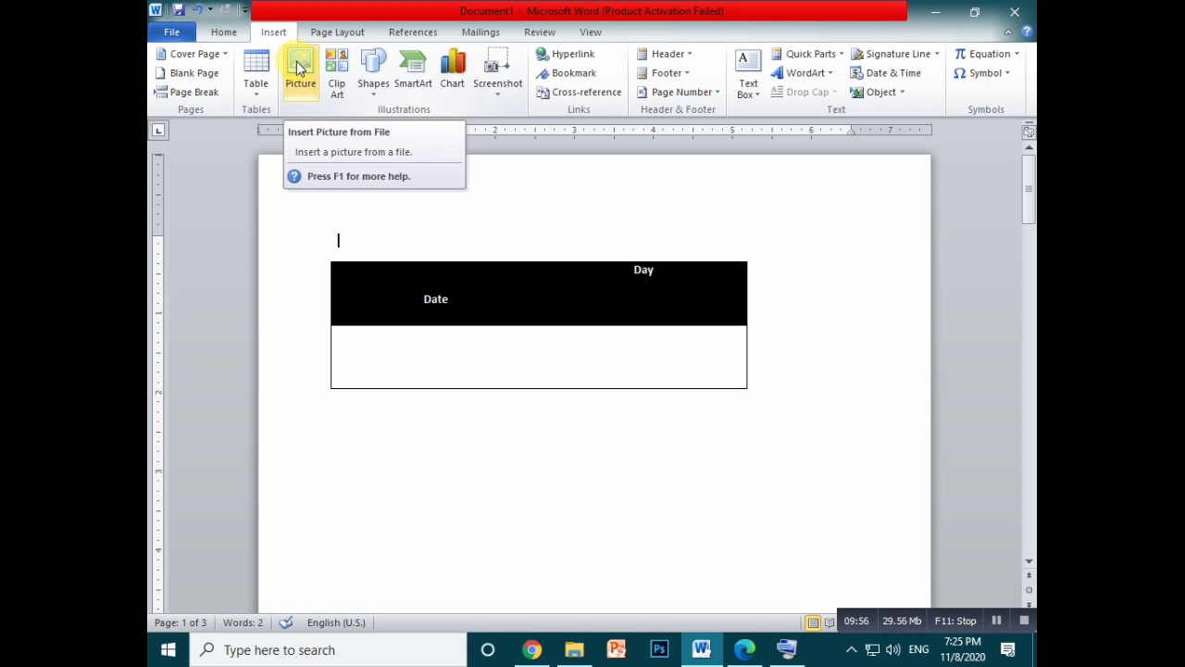
left_click(300, 69)
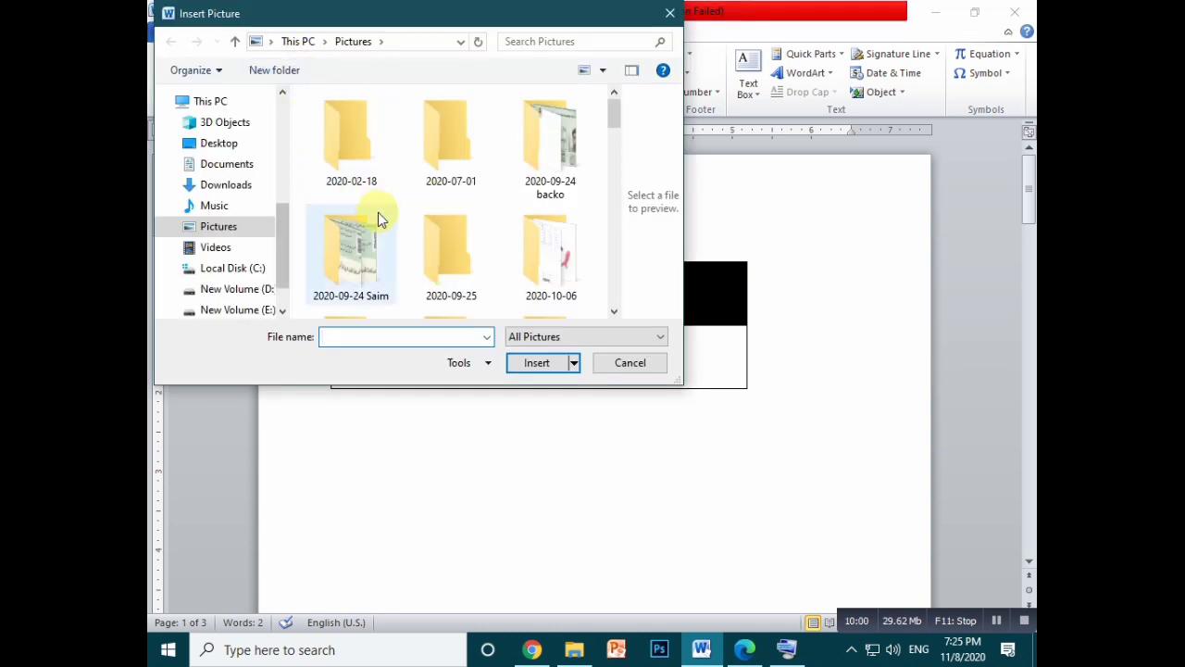
scroll(381, 212, "down", 5)
scroll(385, 215, "down", 2)
scroll(386, 215, "down", 3)
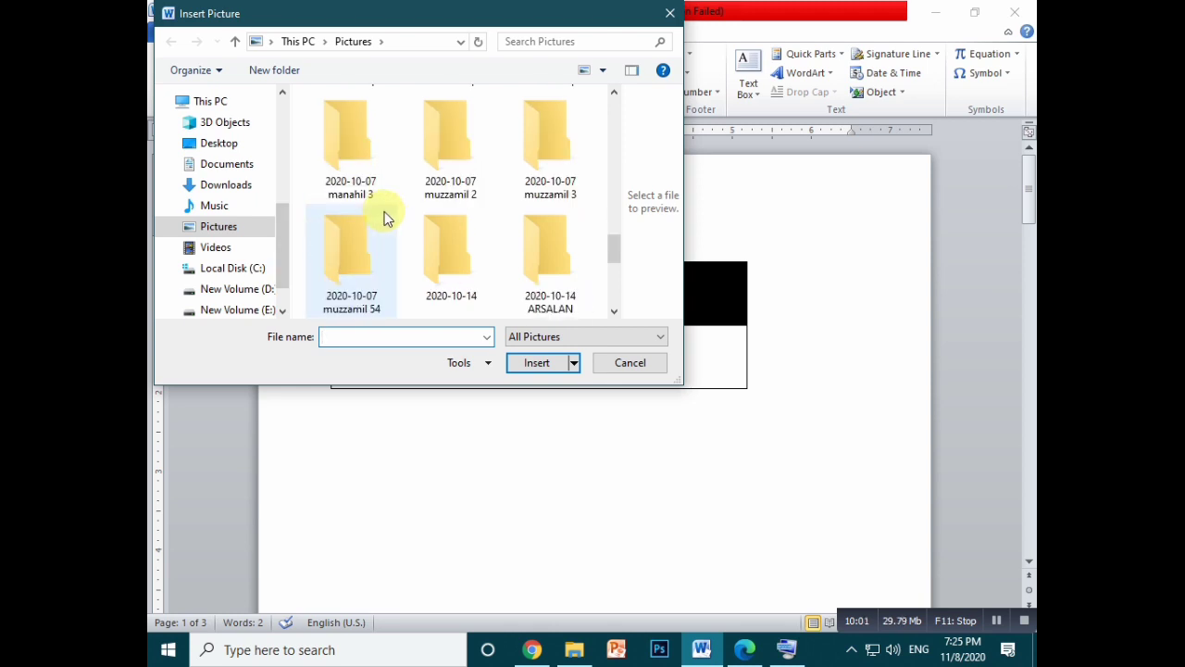
scroll(451, 228, "down", 3)
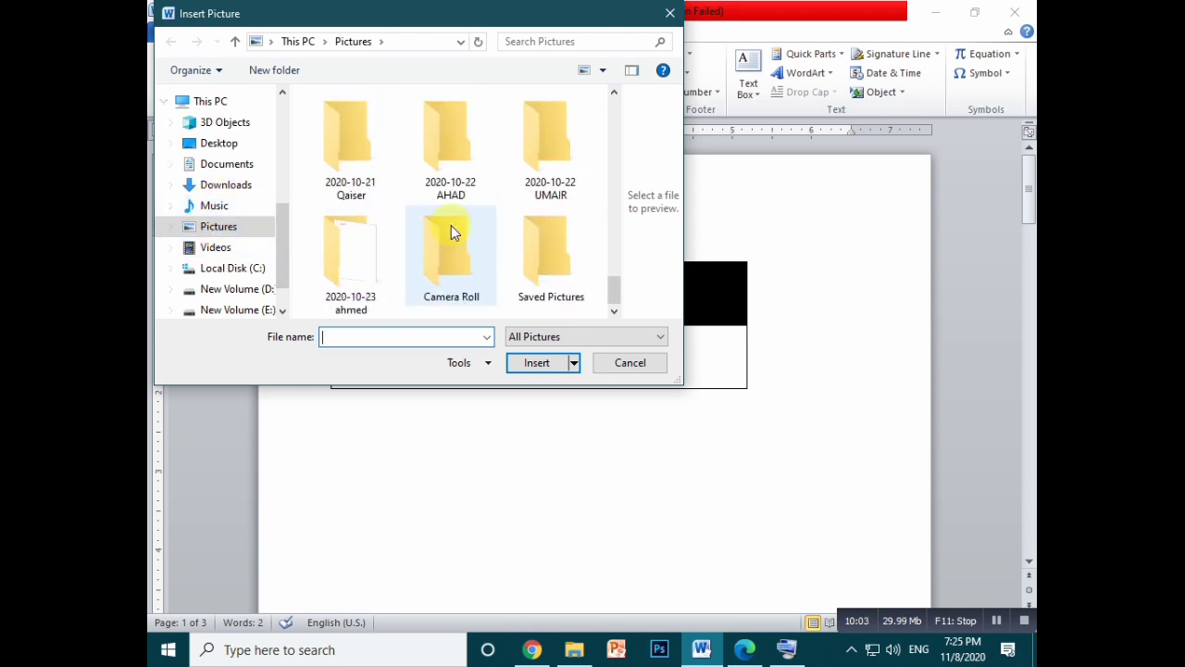
left_click(670, 13)
Step: Minimize the document, switch to Chrome and open Google in a new tab
left_click(938, 11)
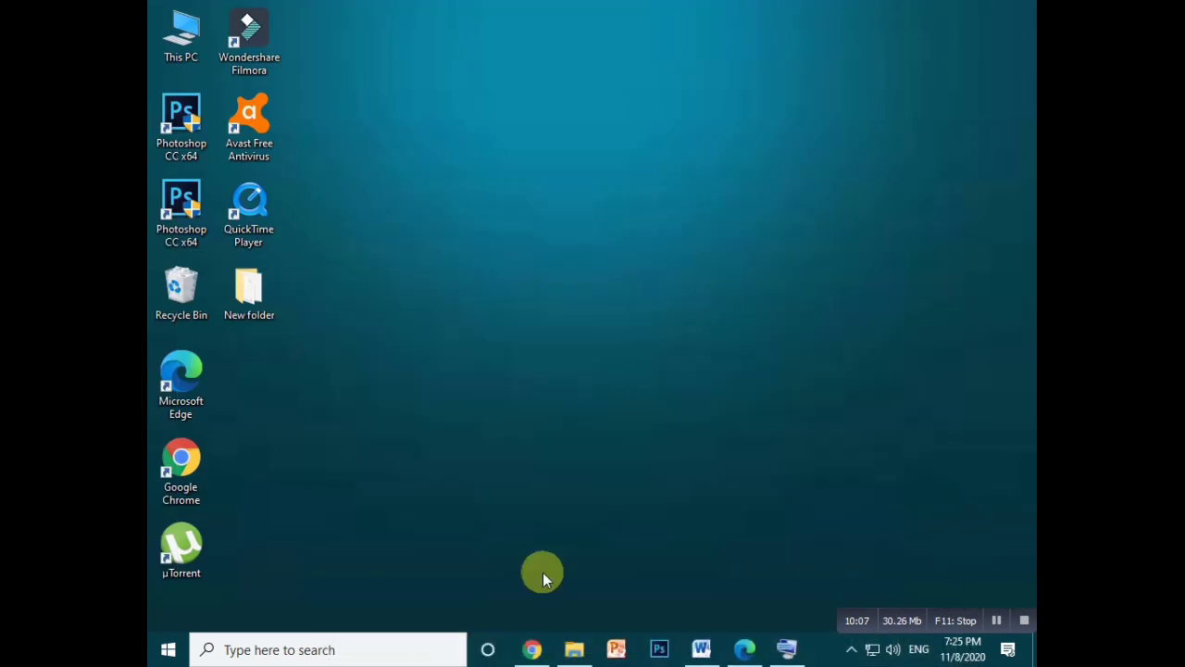
left_click(535, 650)
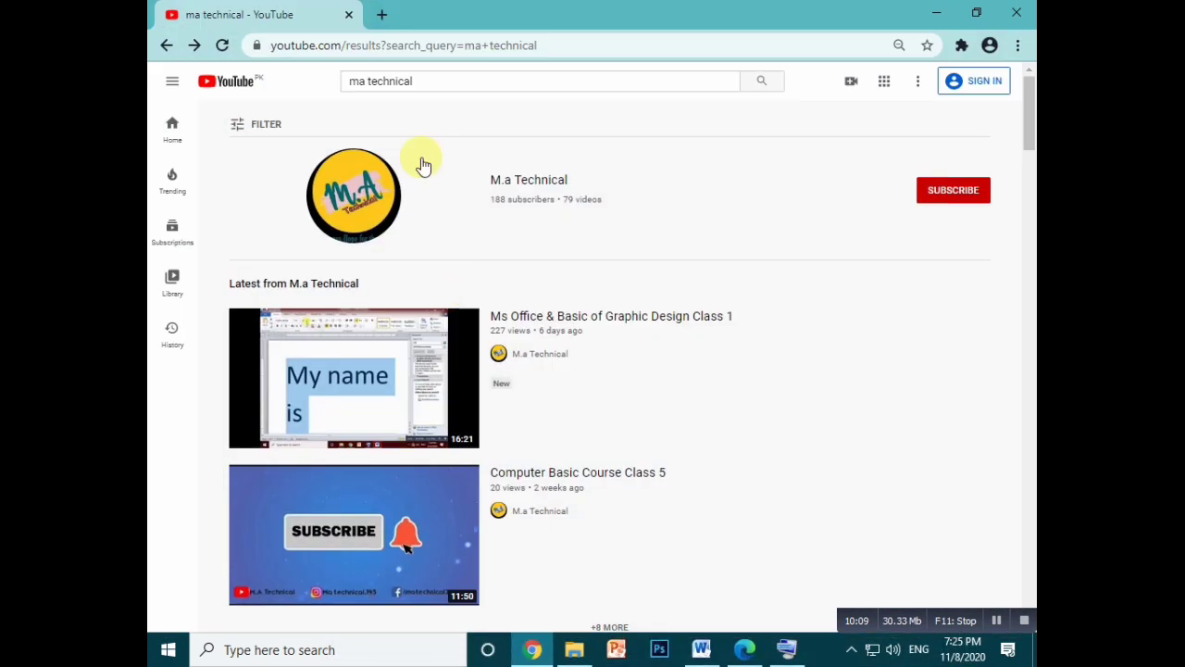
left_click(383, 14)
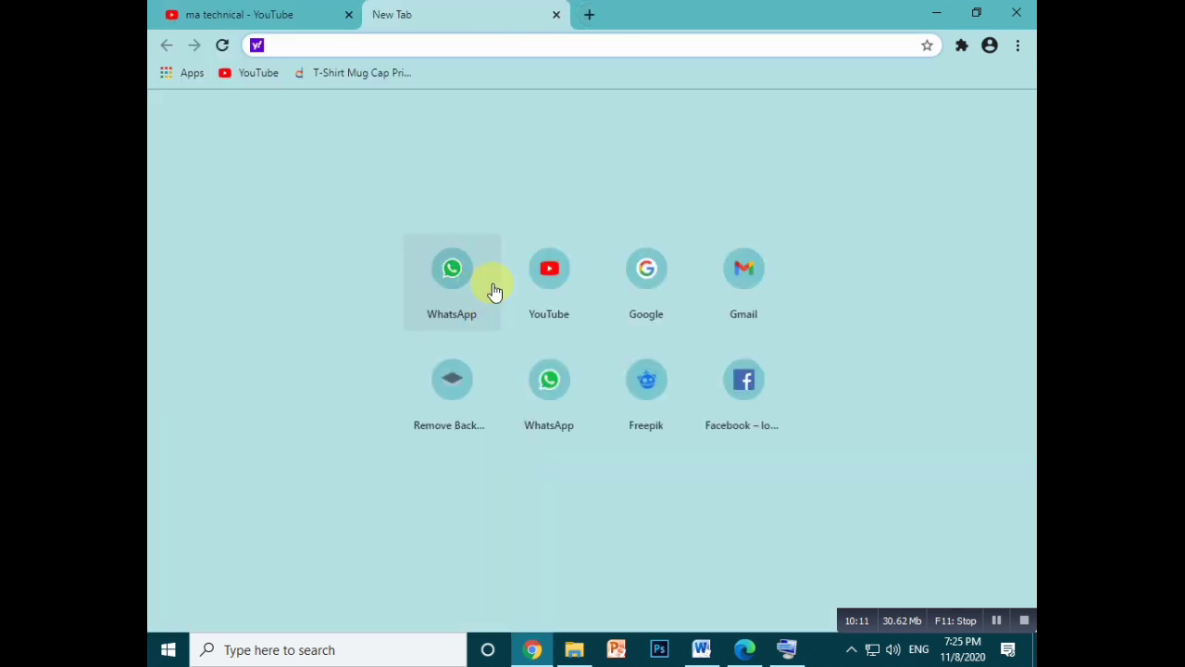
left_click(639, 280)
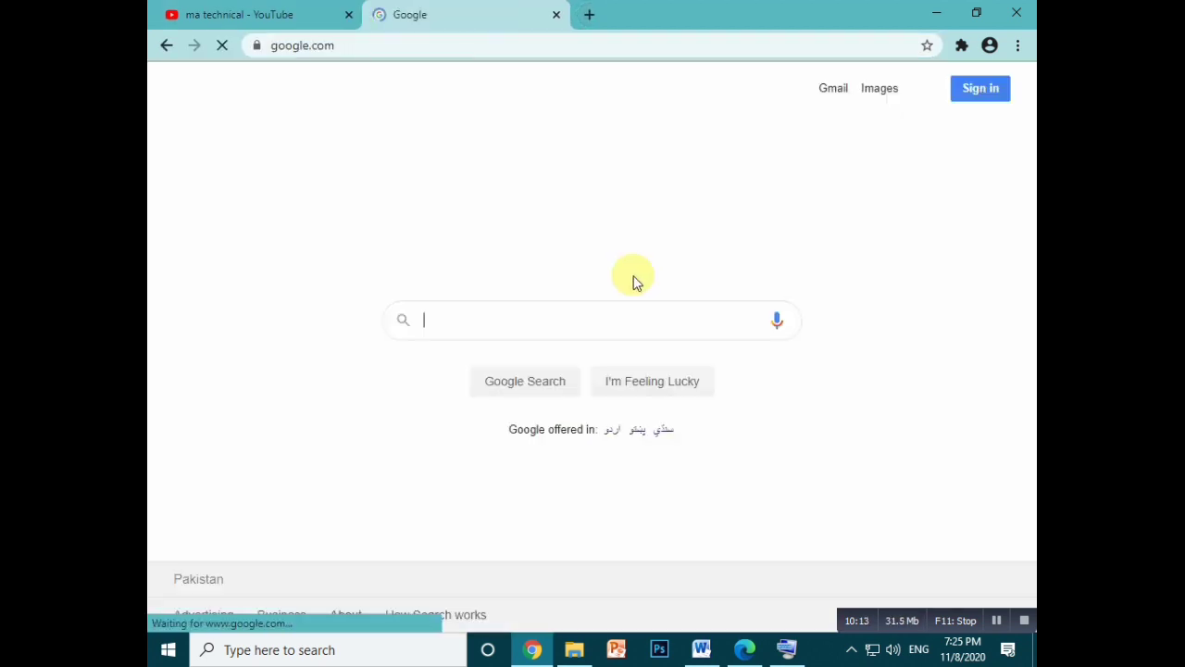
Step: Search Google for "pakistan flag" and show the image results
left_click(455, 314)
type("p")
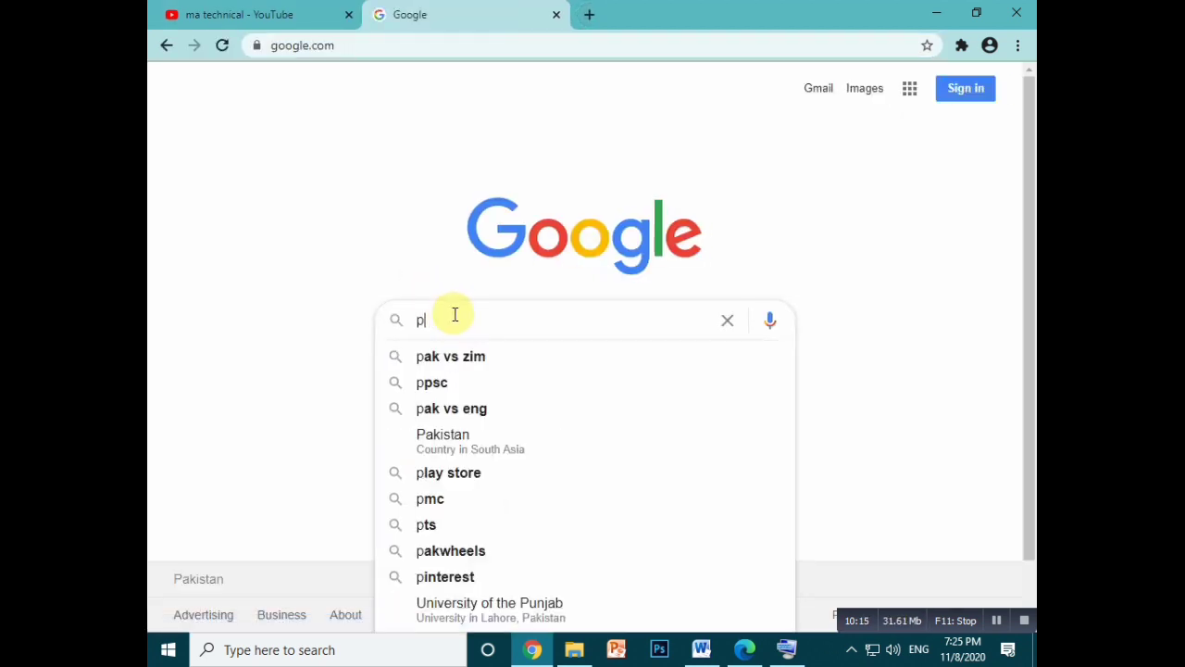
type("akista")
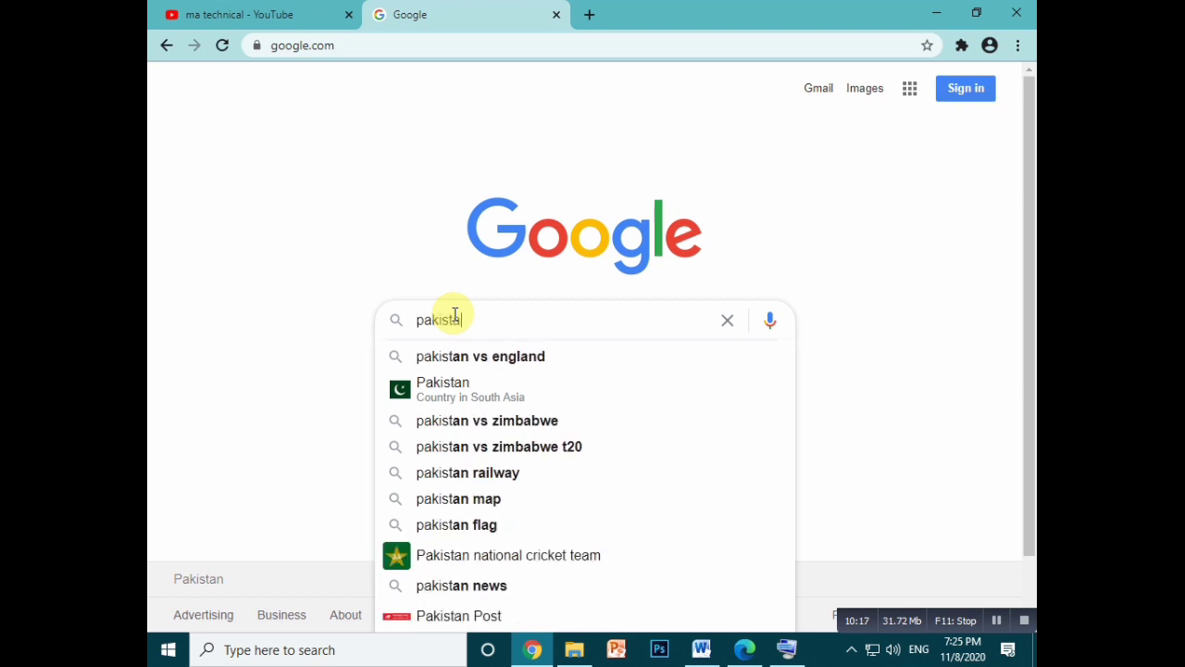
type("n ")
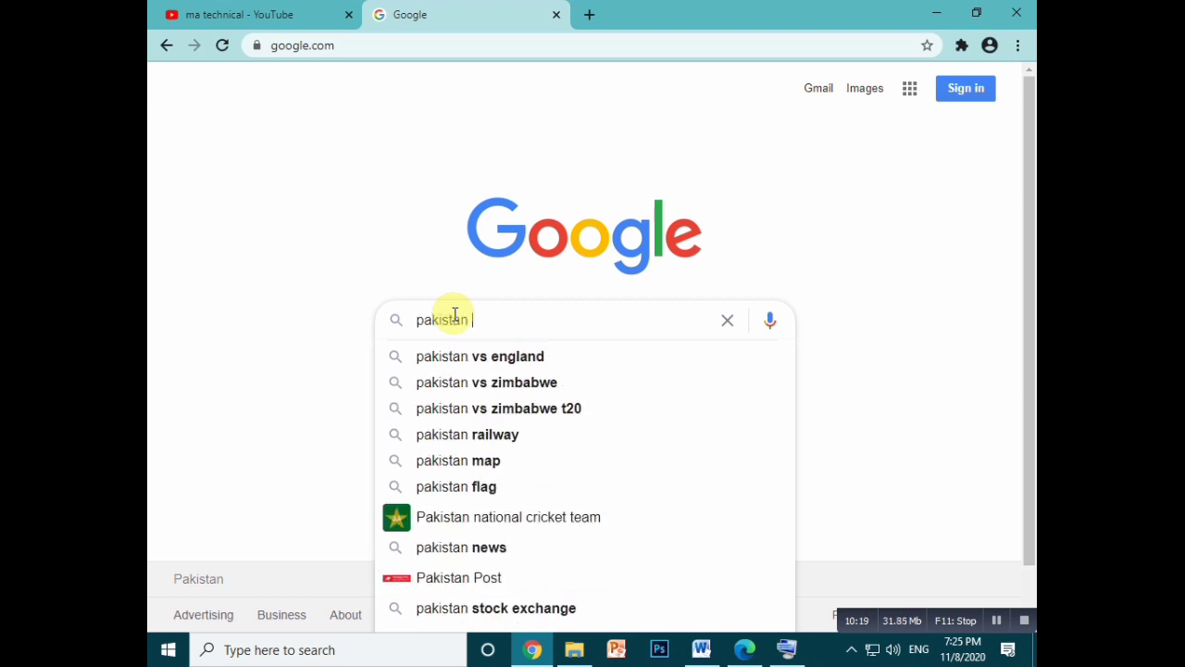
type("flag")
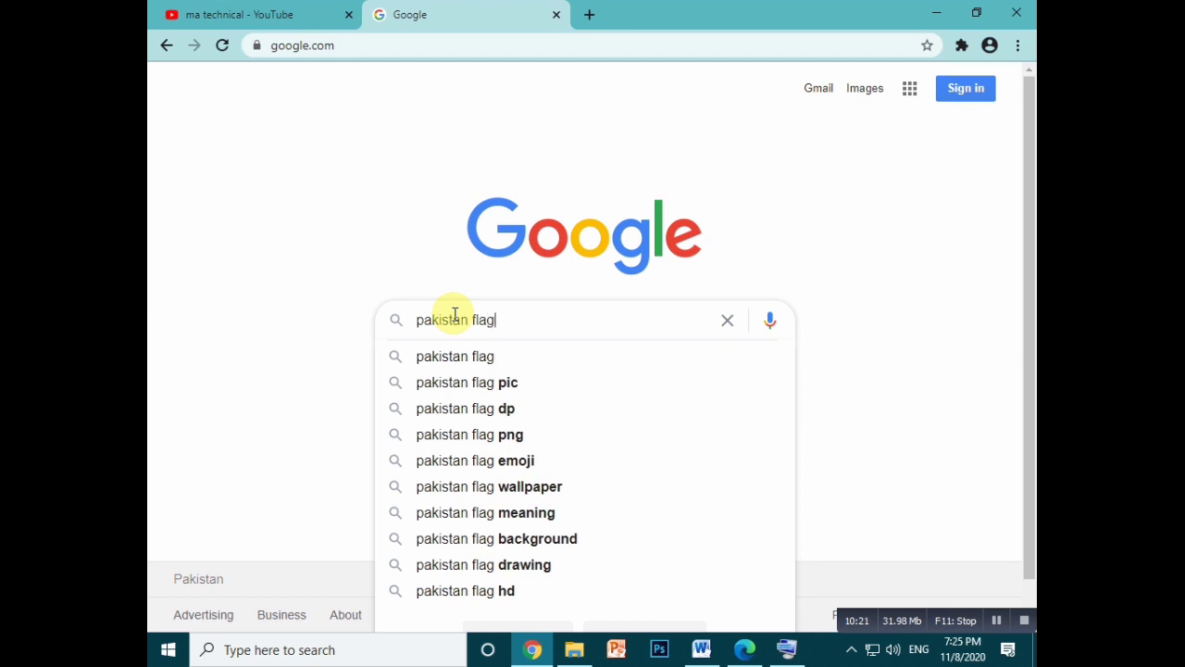
key("Return")
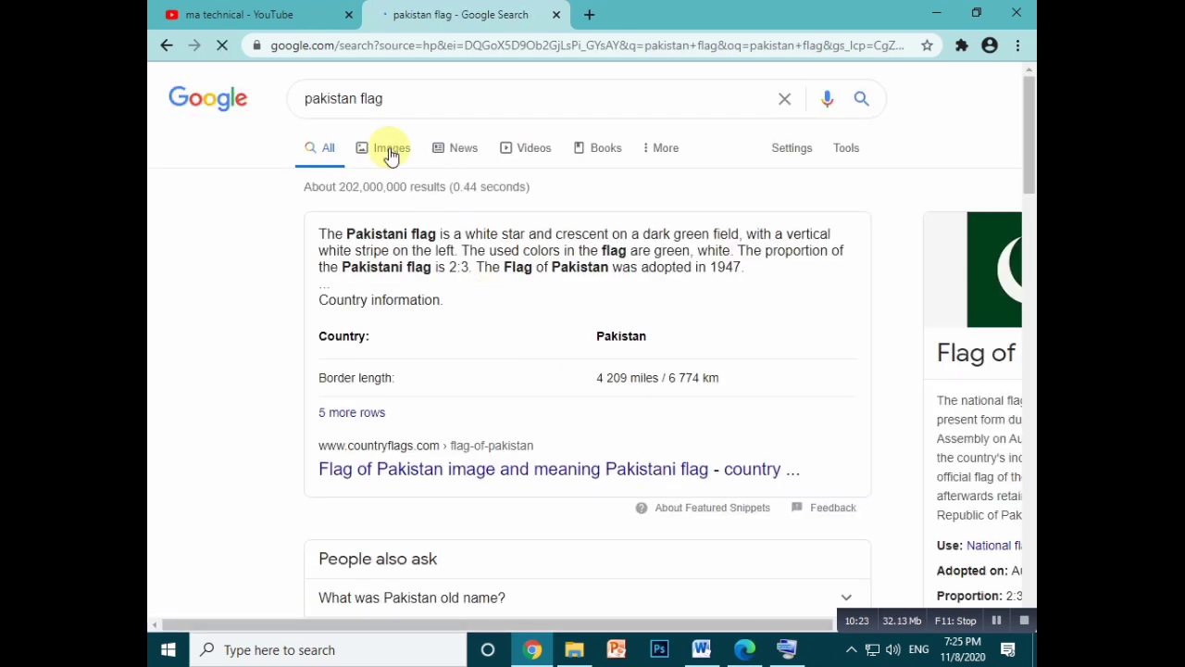
left_click(393, 151)
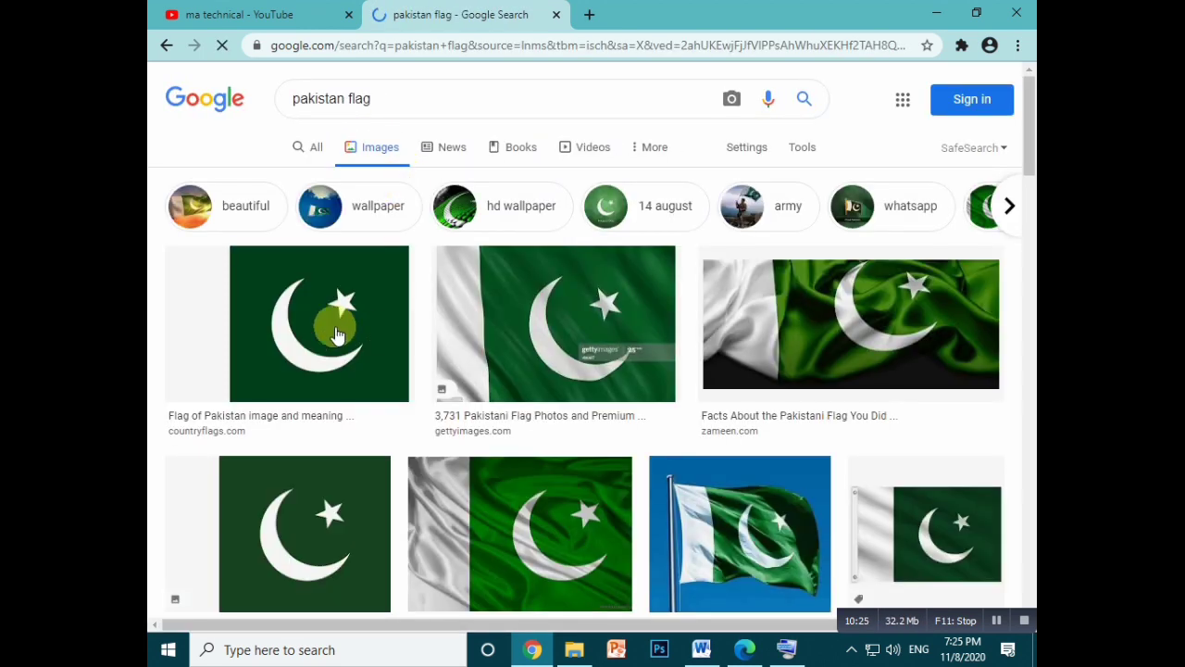
Step: Save the first Pakistan flag image from the results to the Desktop as the PNG file "download"
right_click(324, 315)
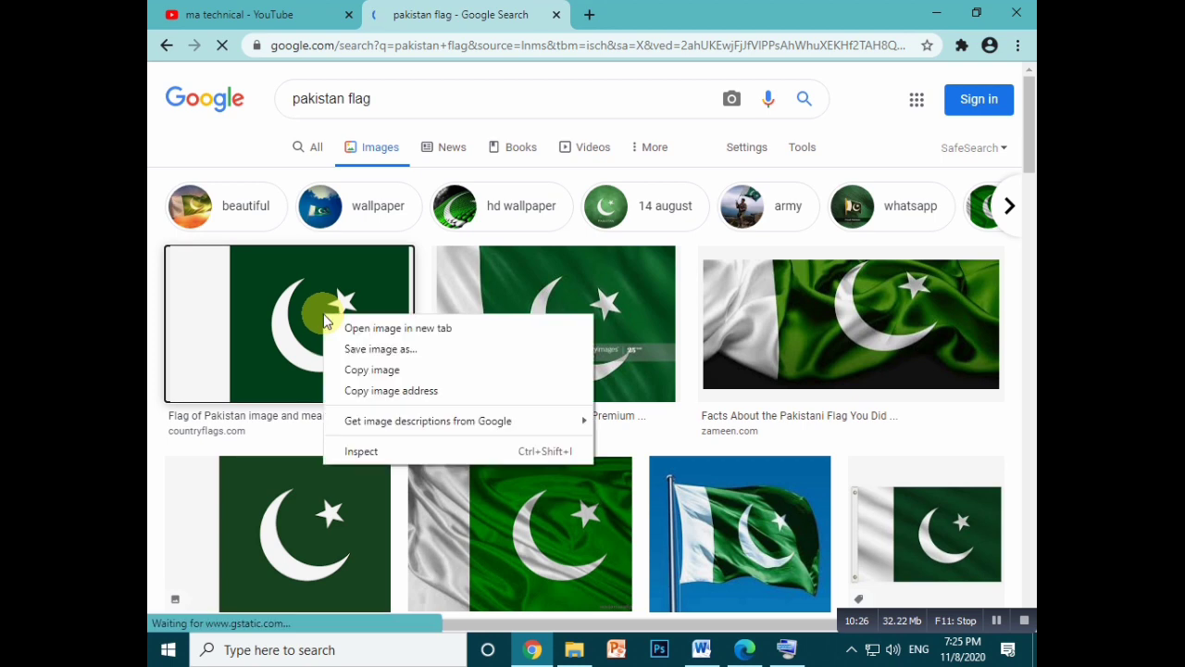
left_click(375, 352)
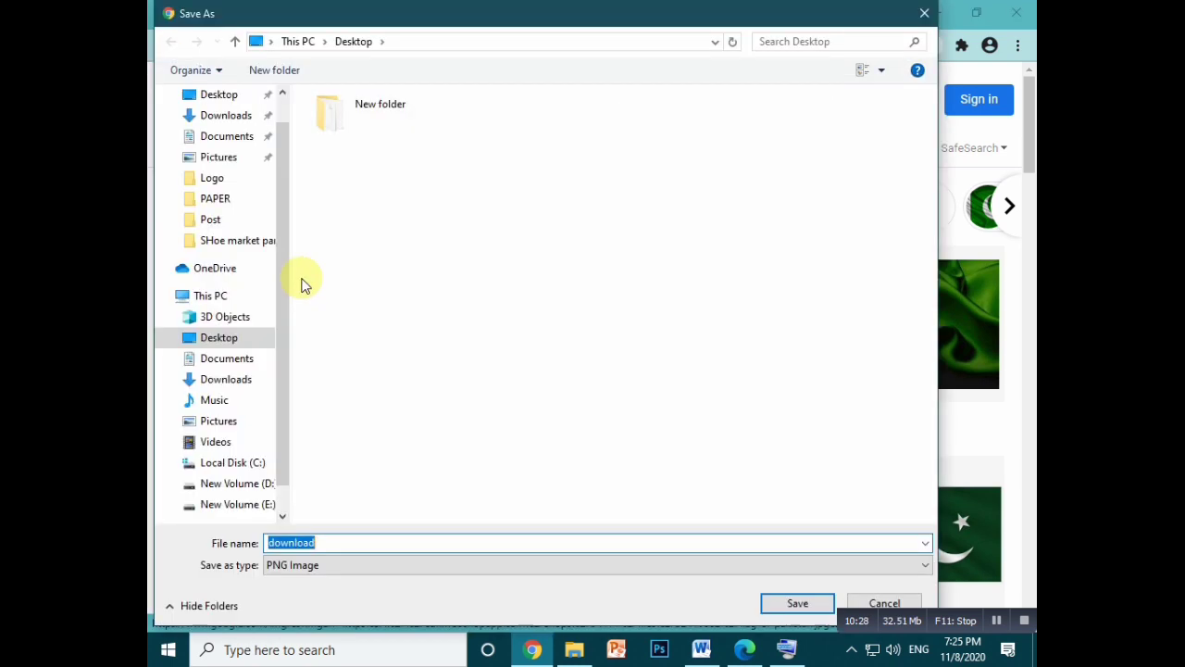
left_click(234, 339)
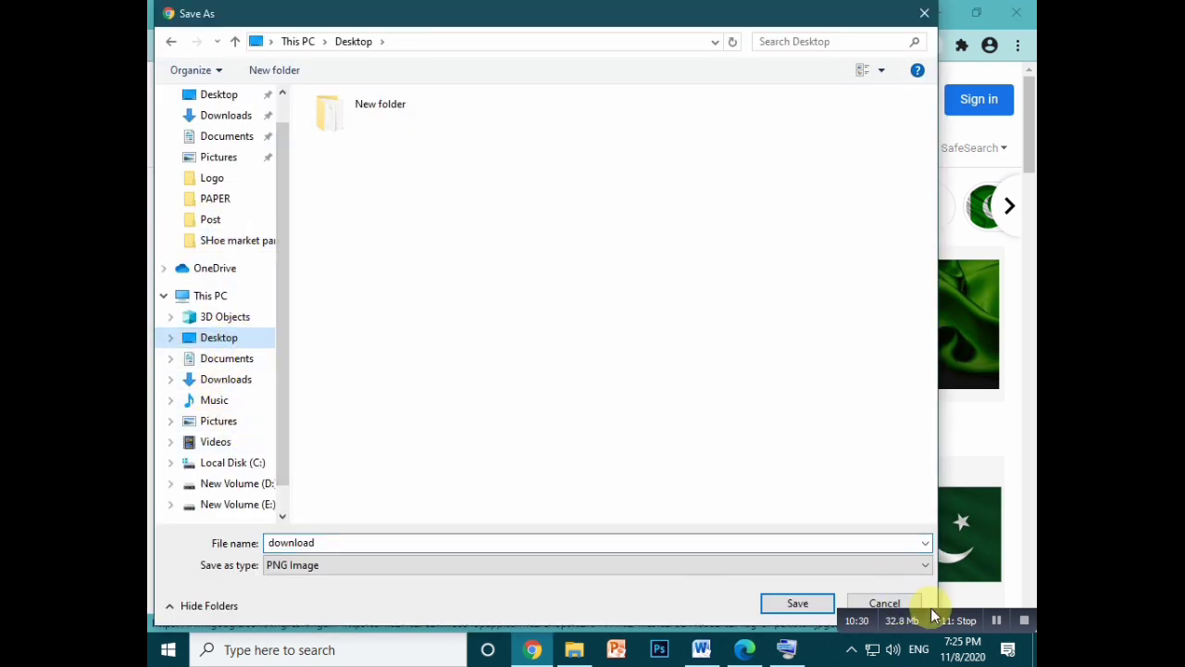
left_click(798, 604)
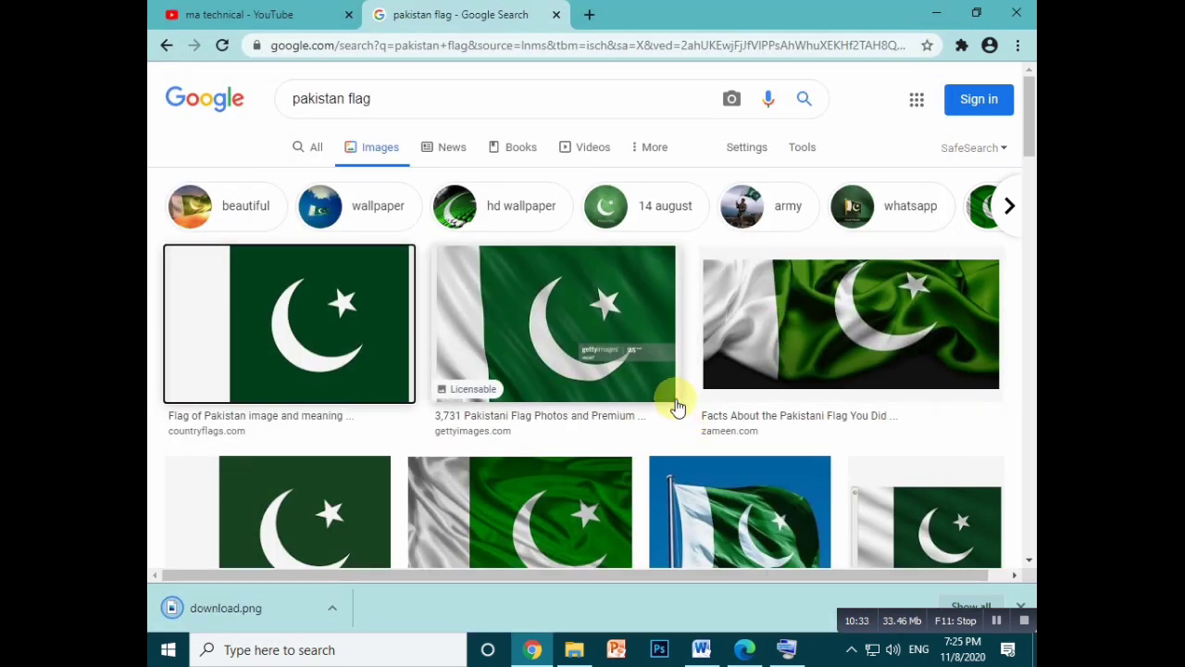
Step: Replace the image search query with "mouse" and run the search
scroll(673, 412, "down", 5)
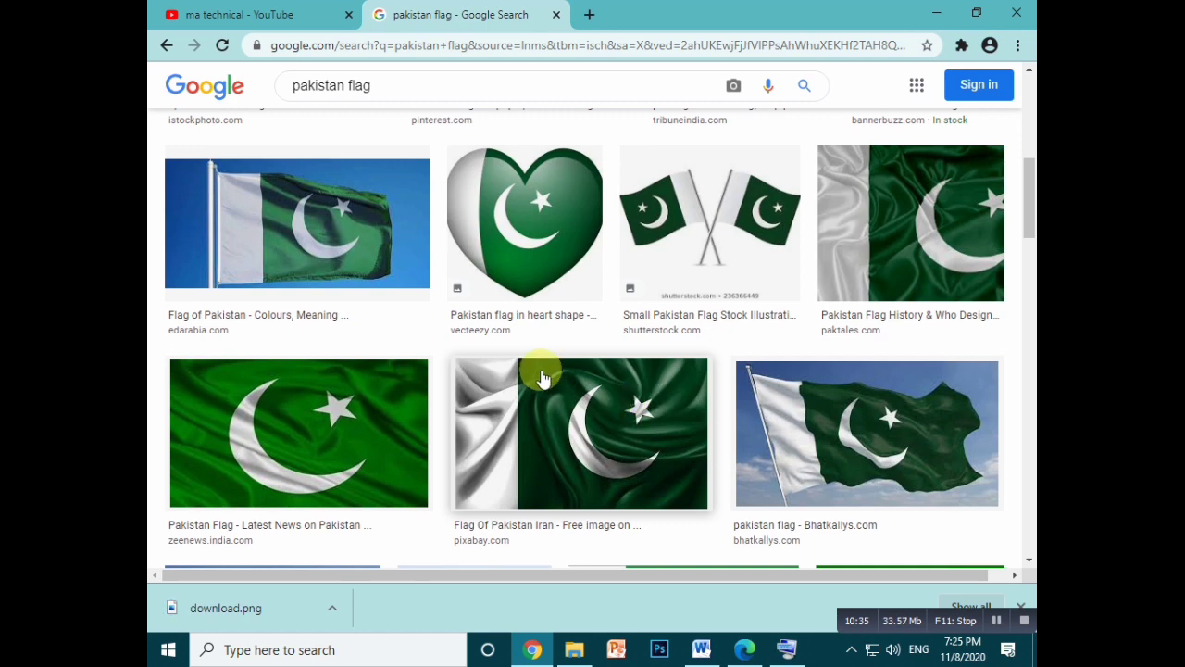
scroll(518, 379, "up", 8)
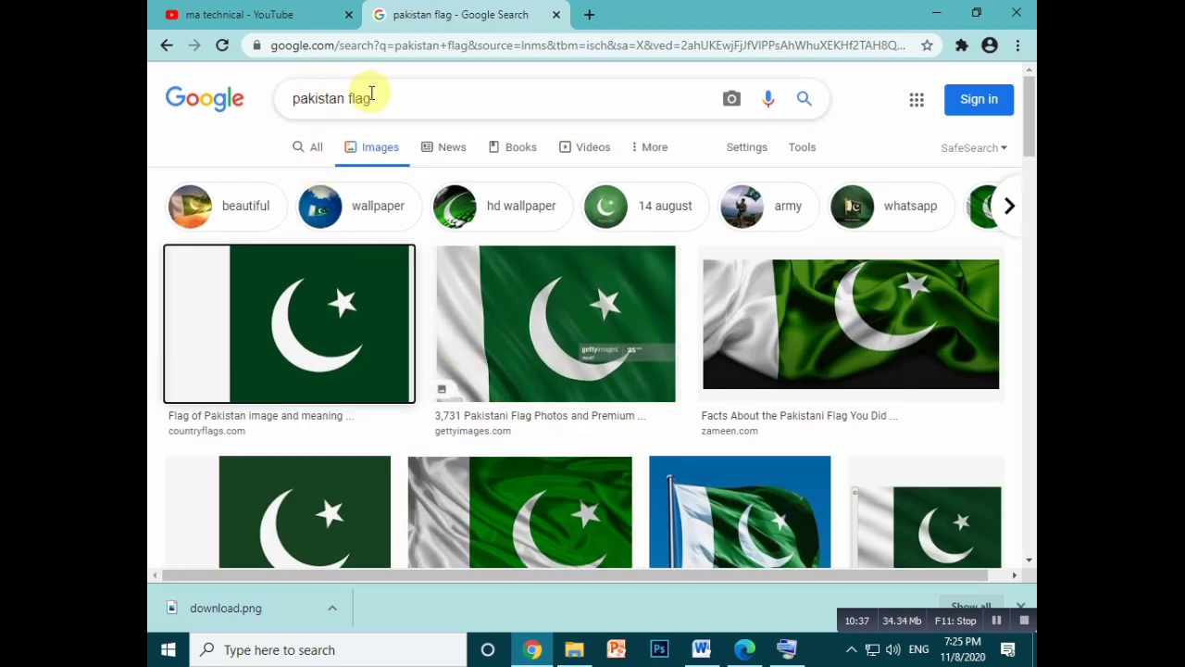
left_click_drag(372, 98, 247, 102)
key("BackSpace")
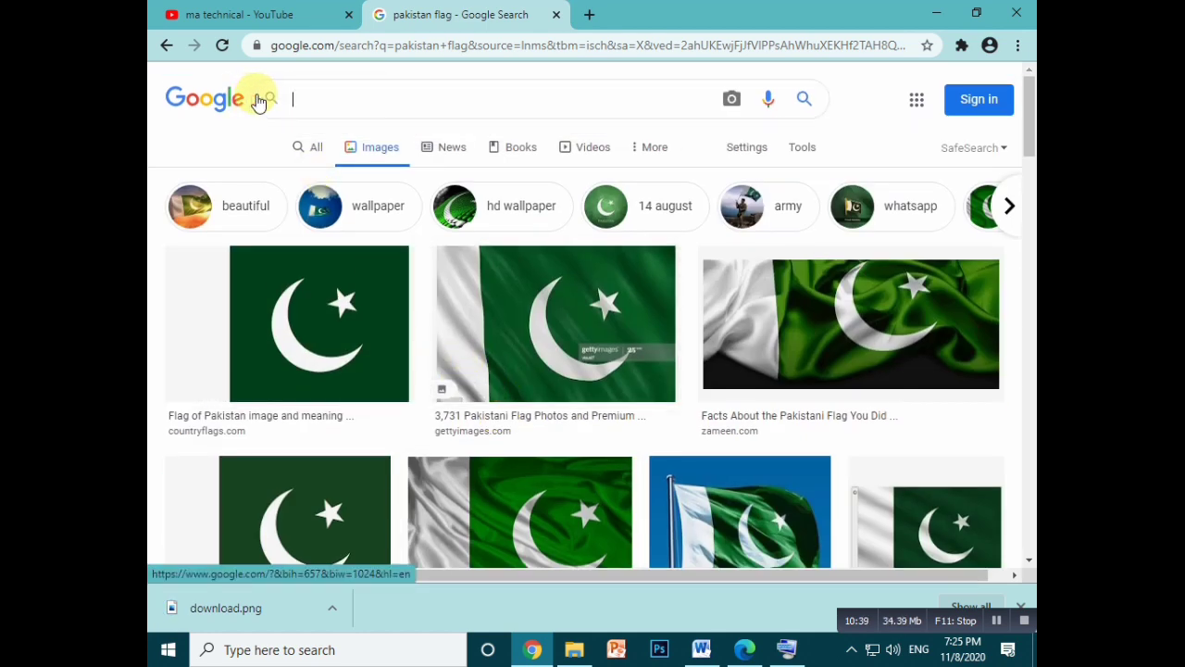
type("mouse")
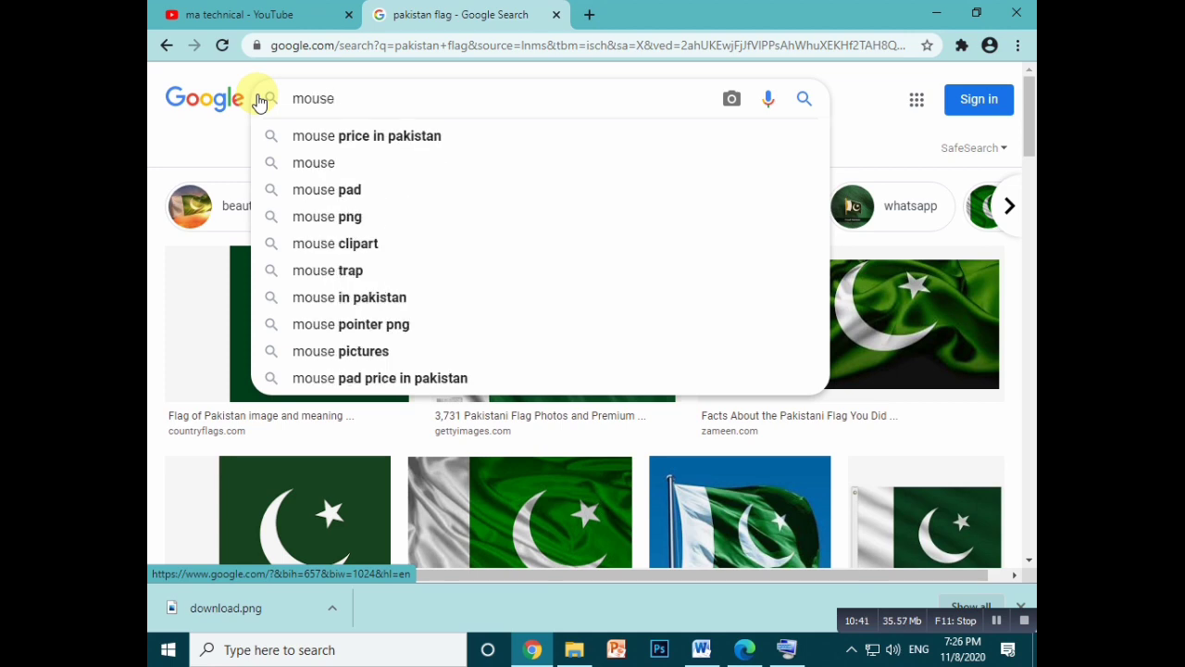
key("Down")
key("Down")
key("Return")
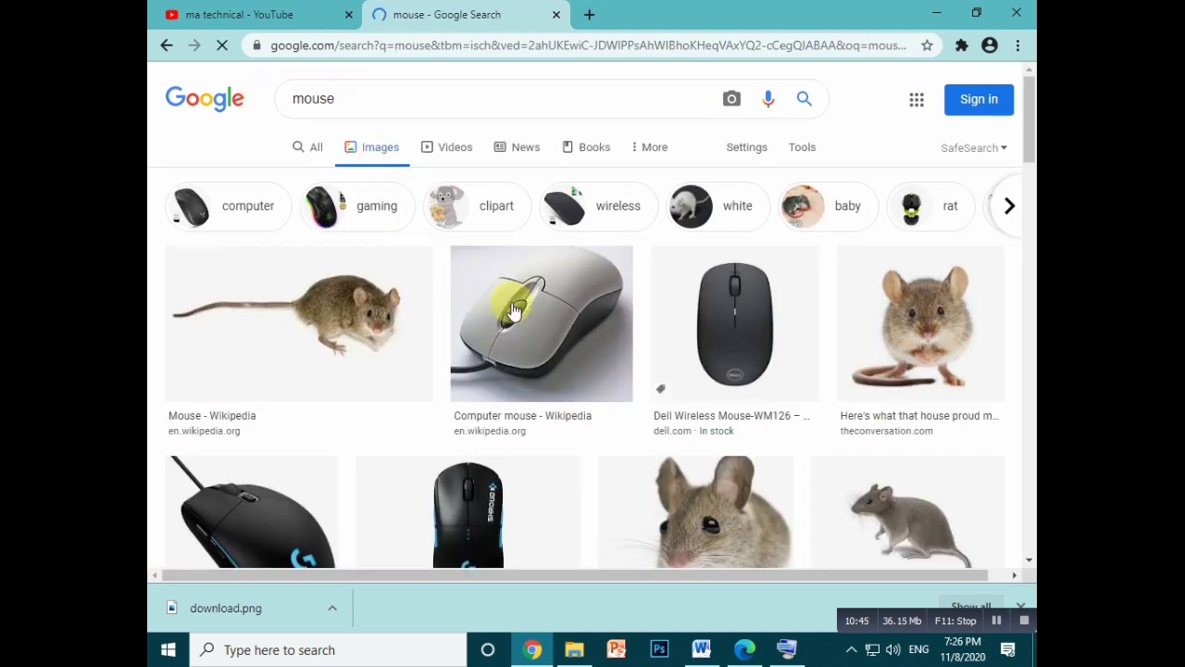
Step: Open the Wikipedia computer mouse image and save it to the Desktop as the JPEG file "3-Tasten-Maus_Microsoft"
left_click(519, 313)
right_click(765, 220)
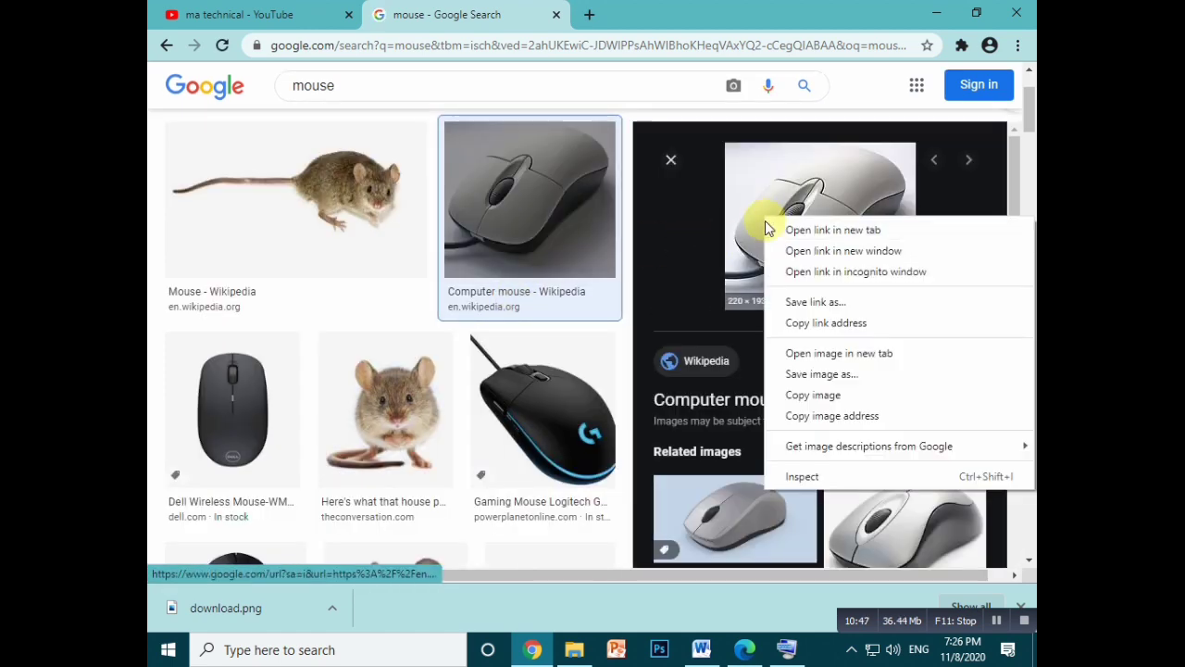
left_click(840, 374)
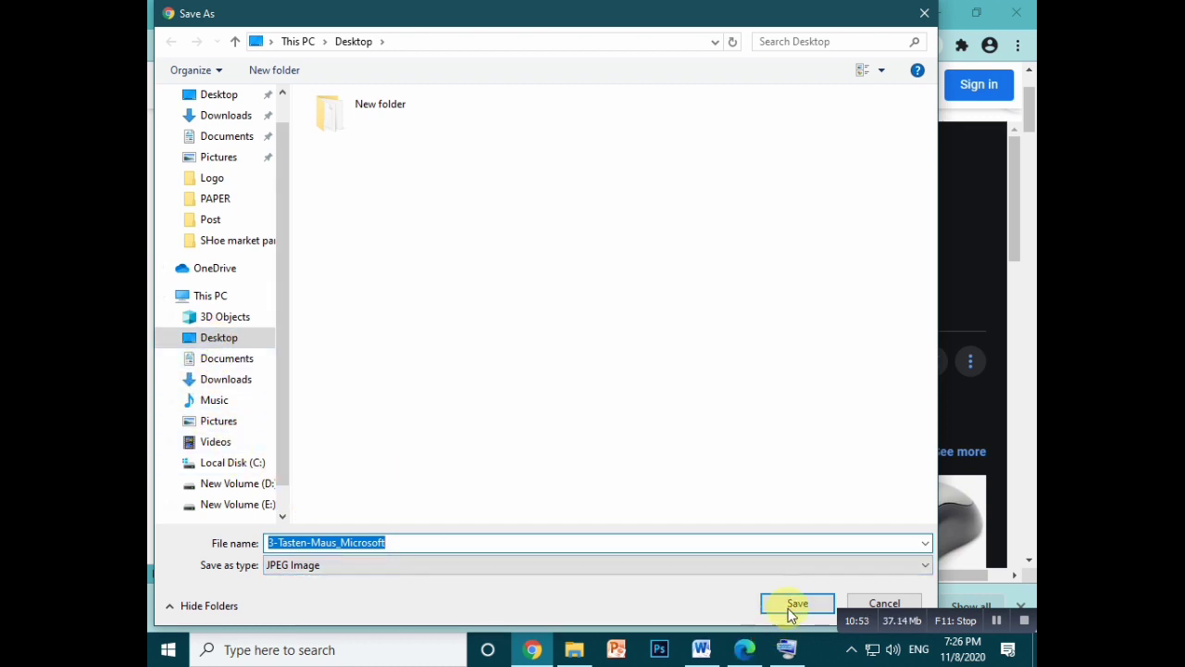
left_click(795, 604)
Step: Minimize the browser, view the saved computer mouse picture from the desktop in Photos, and close the viewer
left_click(936, 13)
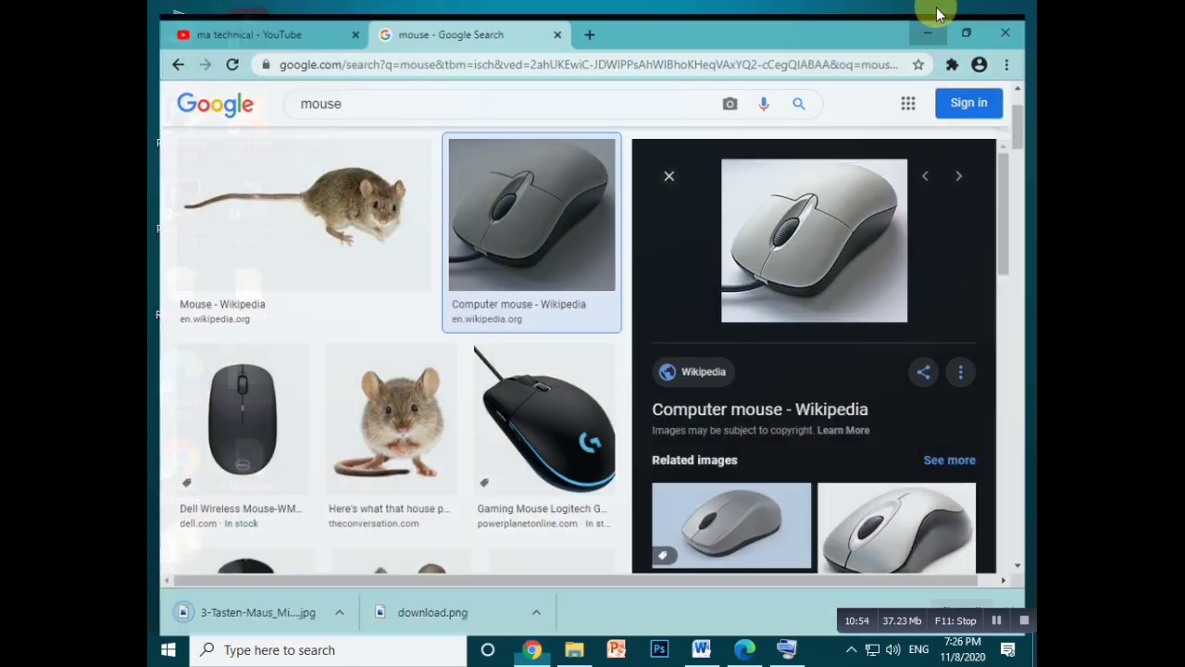
left_click(257, 454)
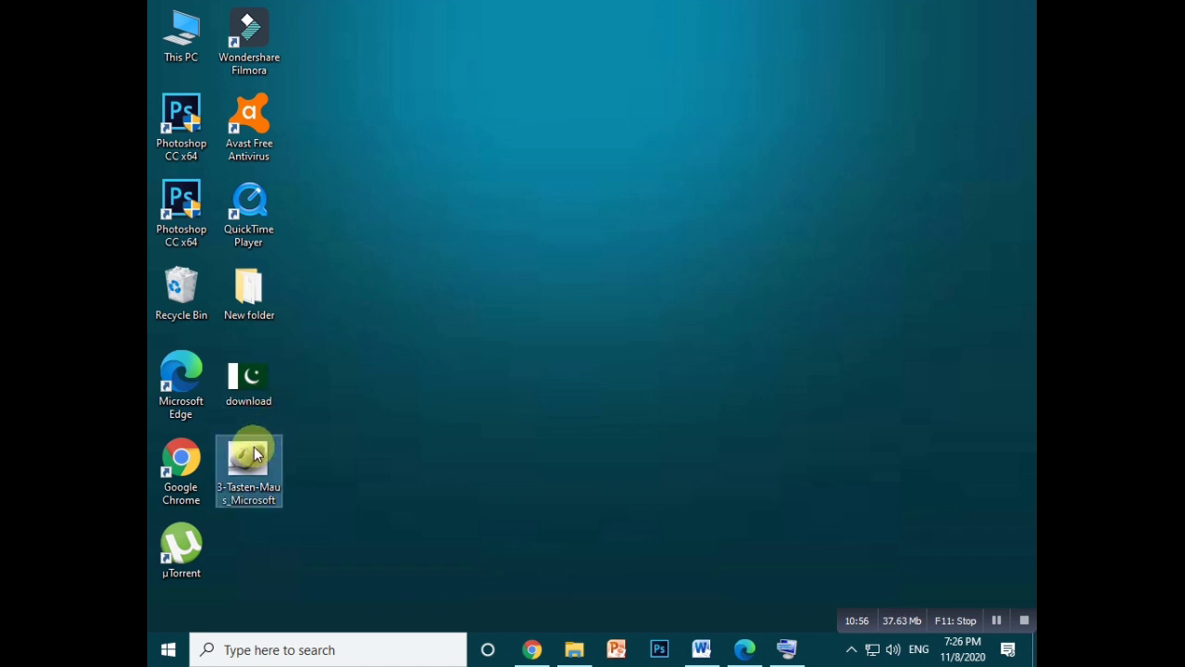
double_click(257, 454)
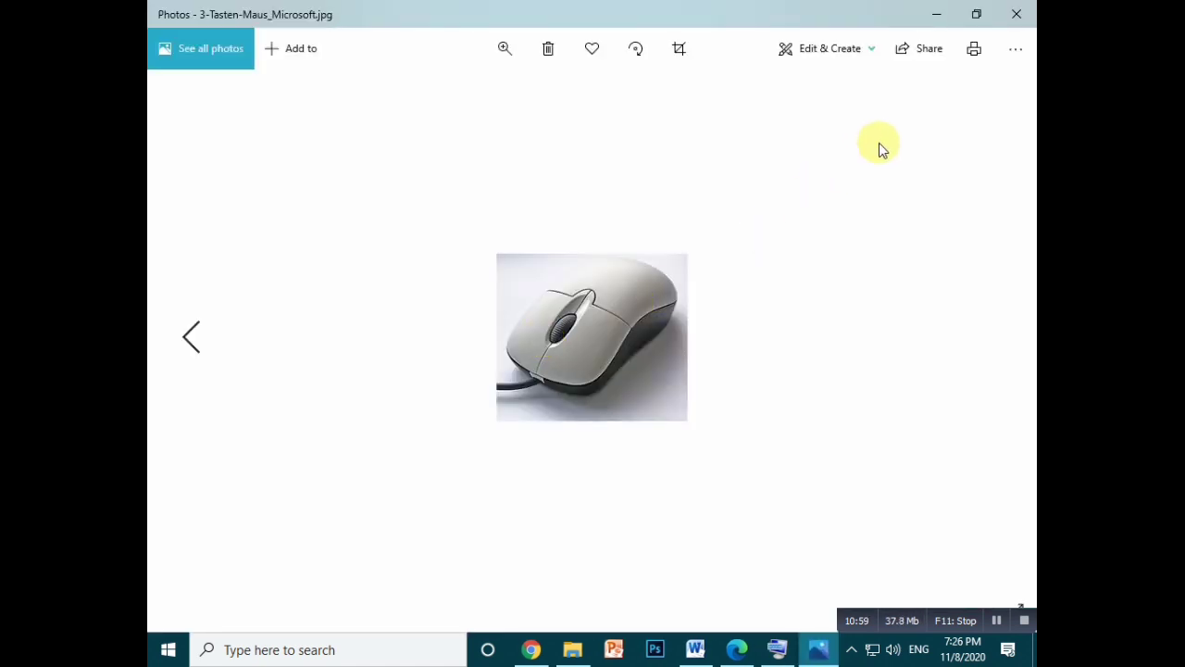
left_click(1016, 14)
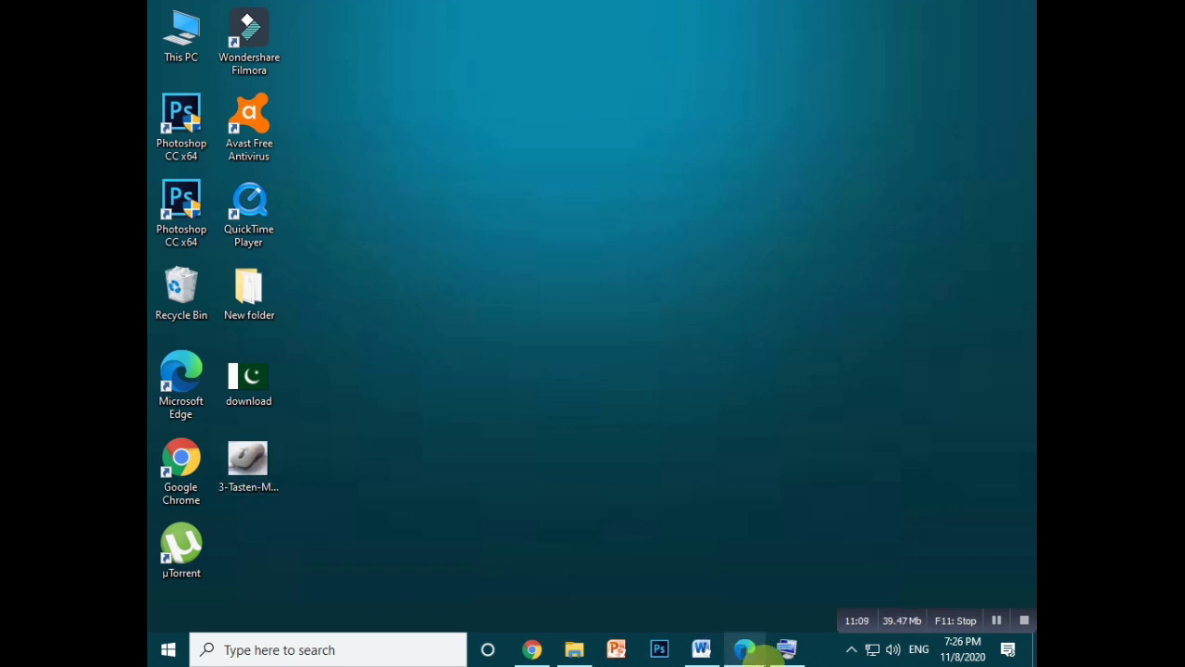
Step: Switch back to the Word document and cut the whole Date and Day table from the page
left_click(688, 630)
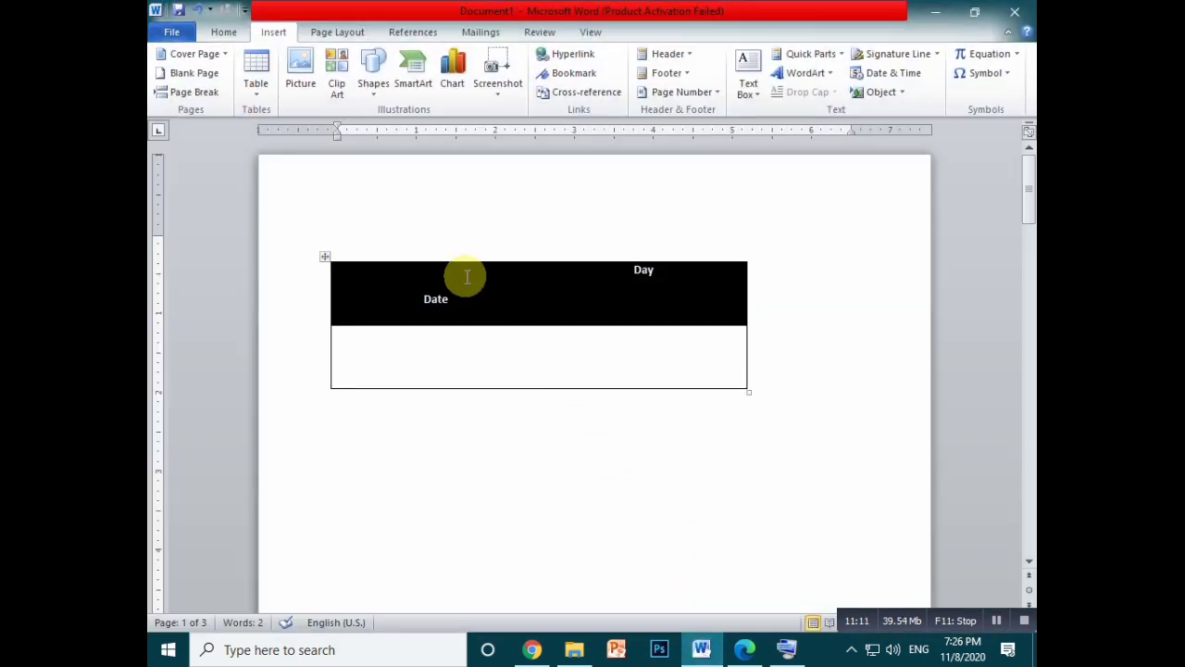
left_click(327, 253)
right_click(327, 253)
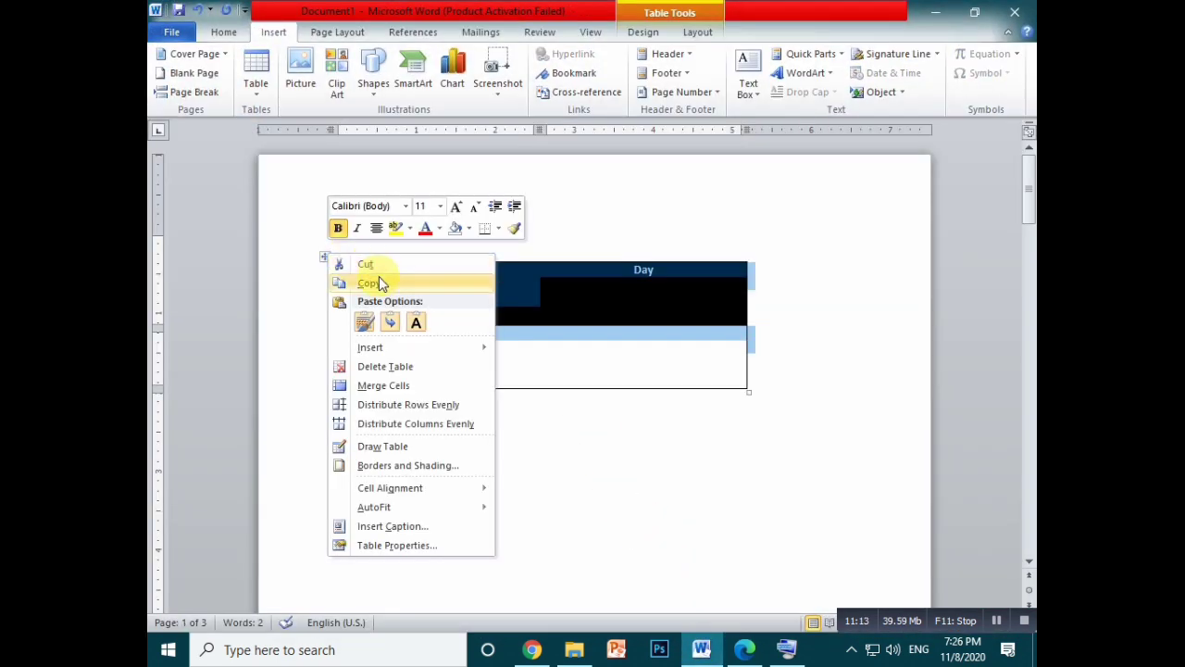
left_click(381, 266)
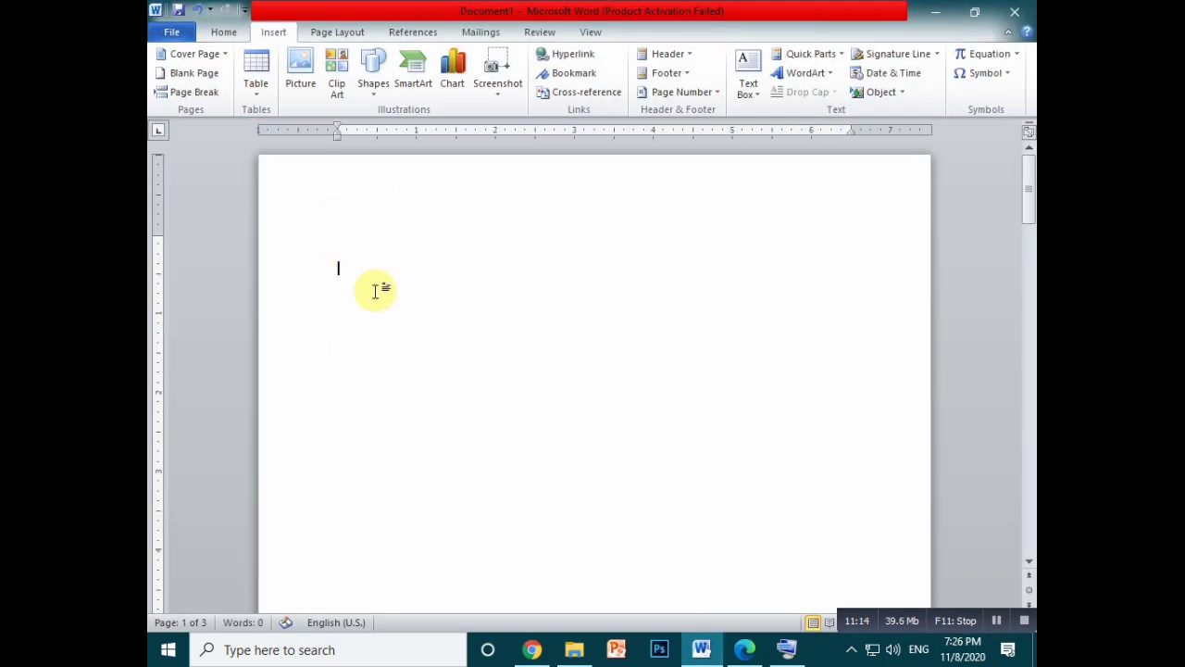
Step: Bring the 3-Tasten-Maus_Microsoft picture from the desktop directly into the empty Word page
left_click(701, 648)
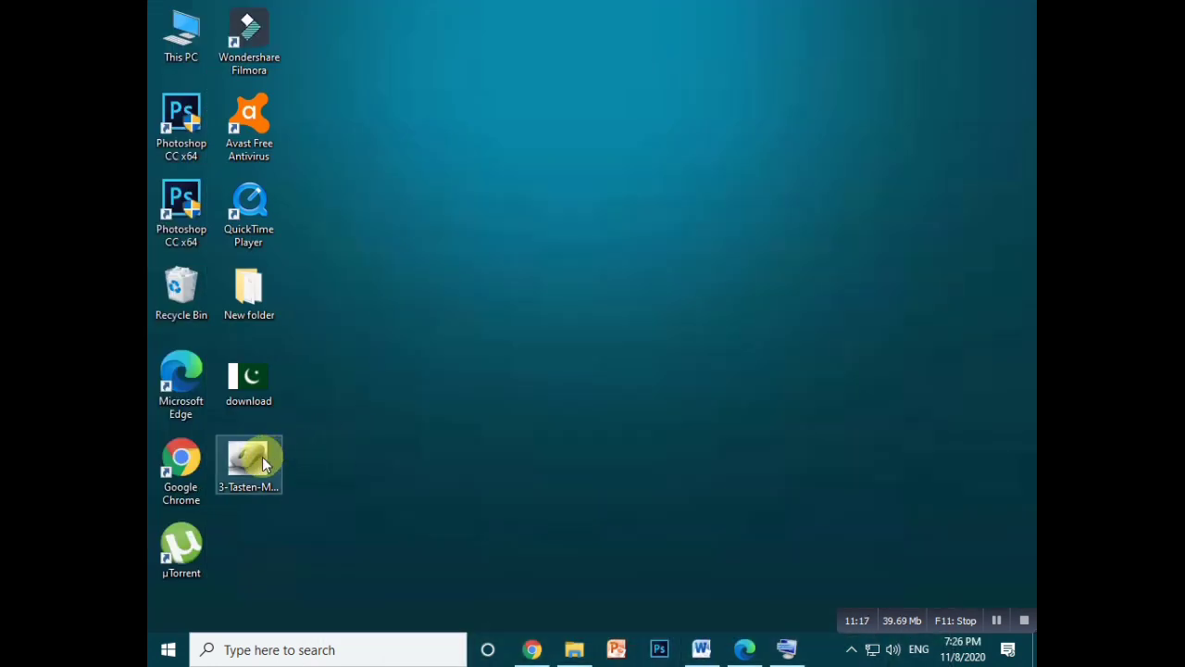
left_click_drag(262, 456, 509, 337)
left_click(405, 324)
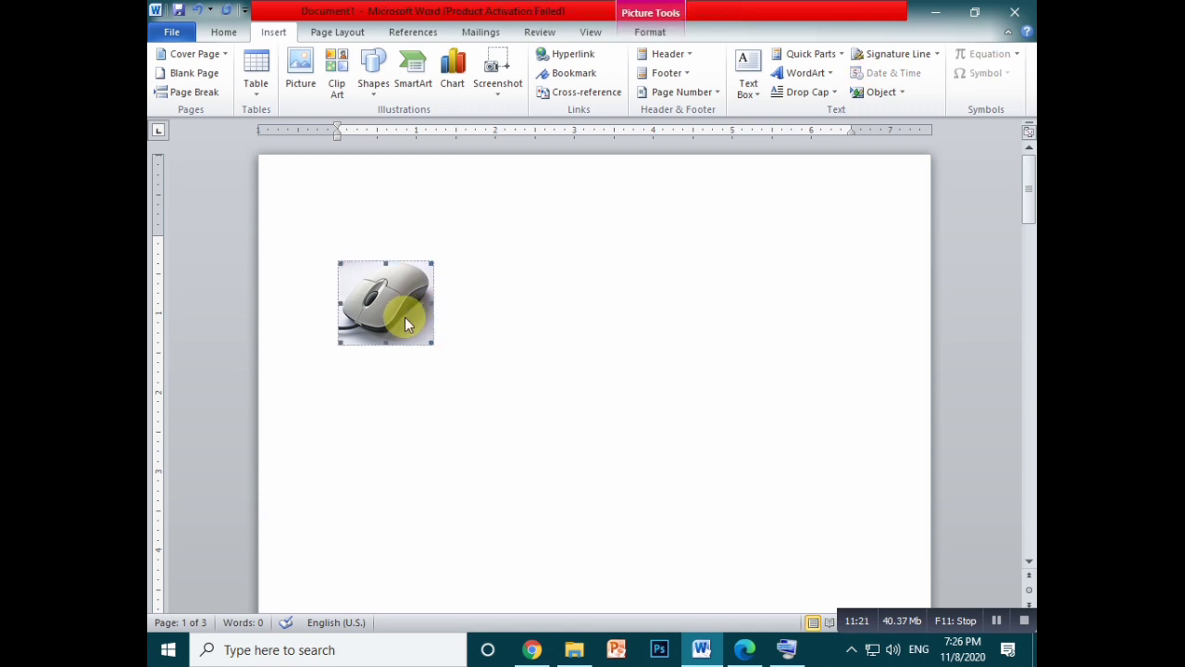
Step: Set the text wrapping of the mouse picture to Behind Text
left_click(406, 320)
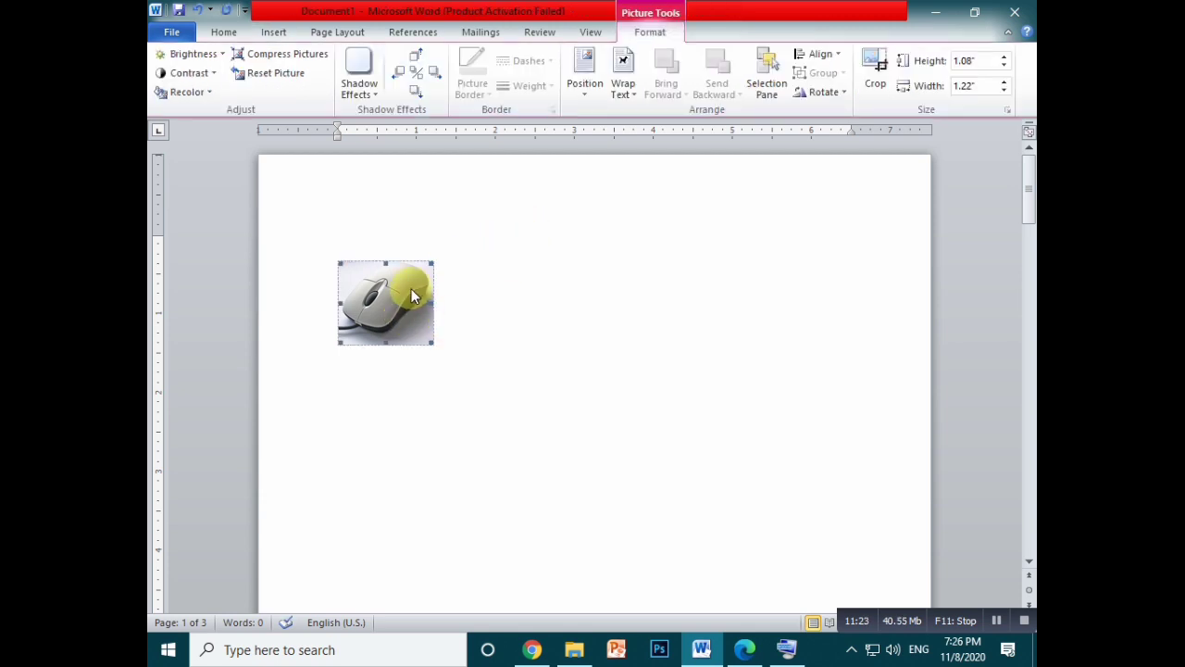
left_click(629, 82)
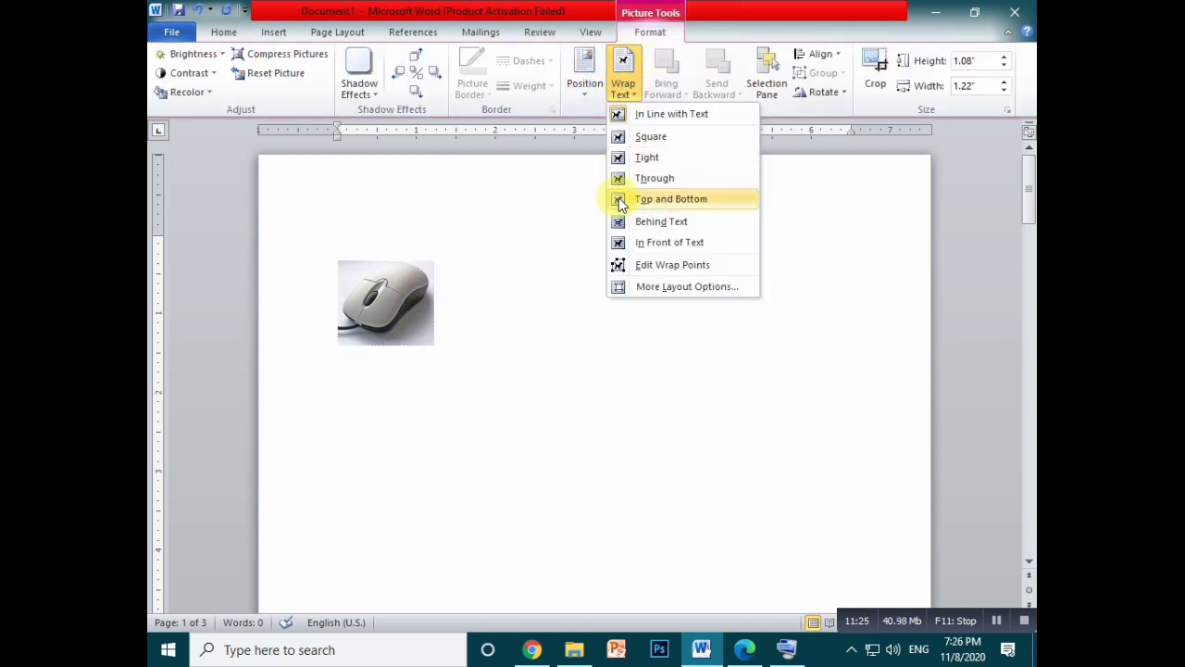
left_click(680, 223)
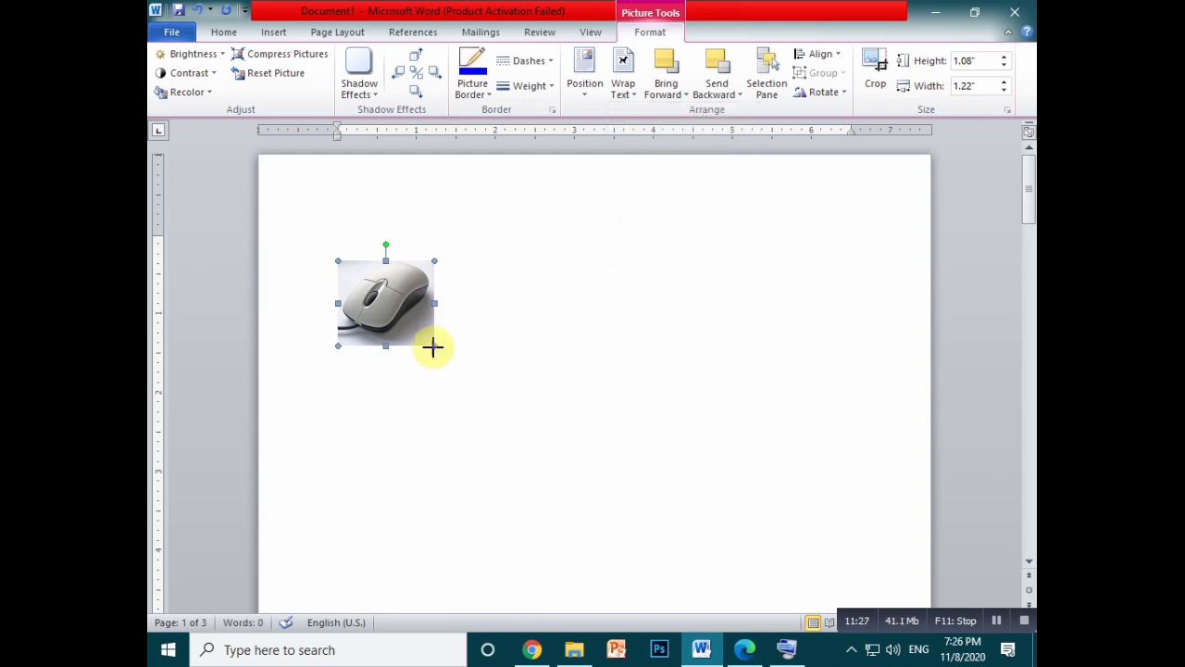
Step: Enlarge the mouse picture to about 2.85" high by 3.23" wide and move it to the page's upper-left area
left_click_drag(433, 344, 611, 407)
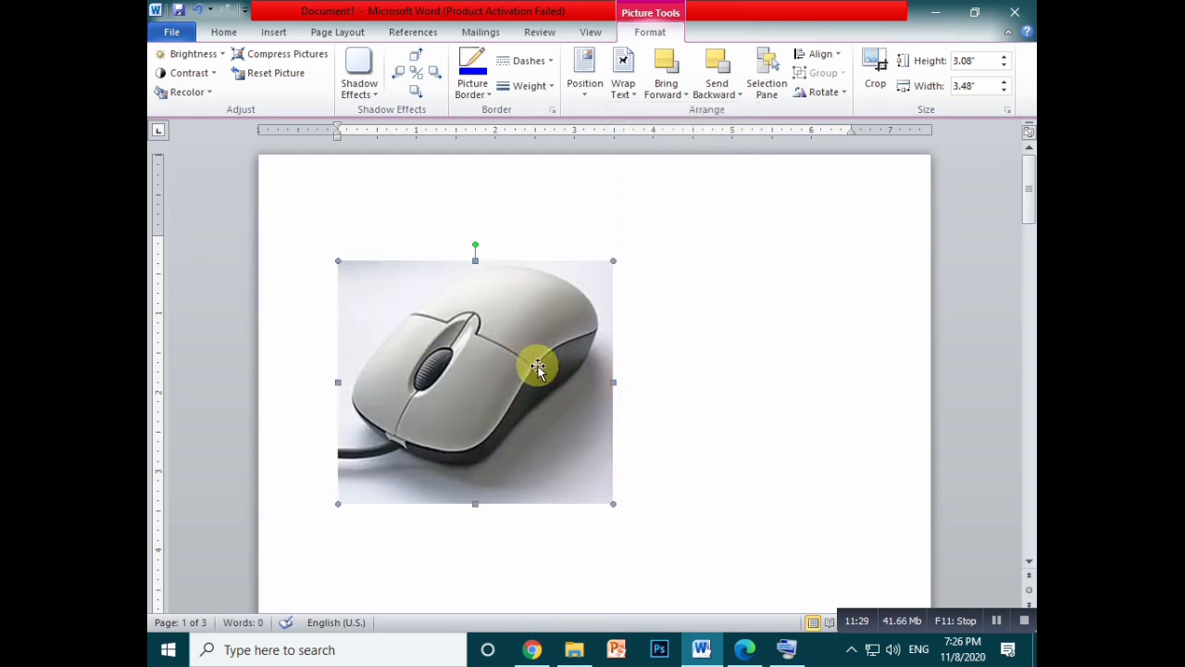
left_click_drag(477, 356, 594, 354)
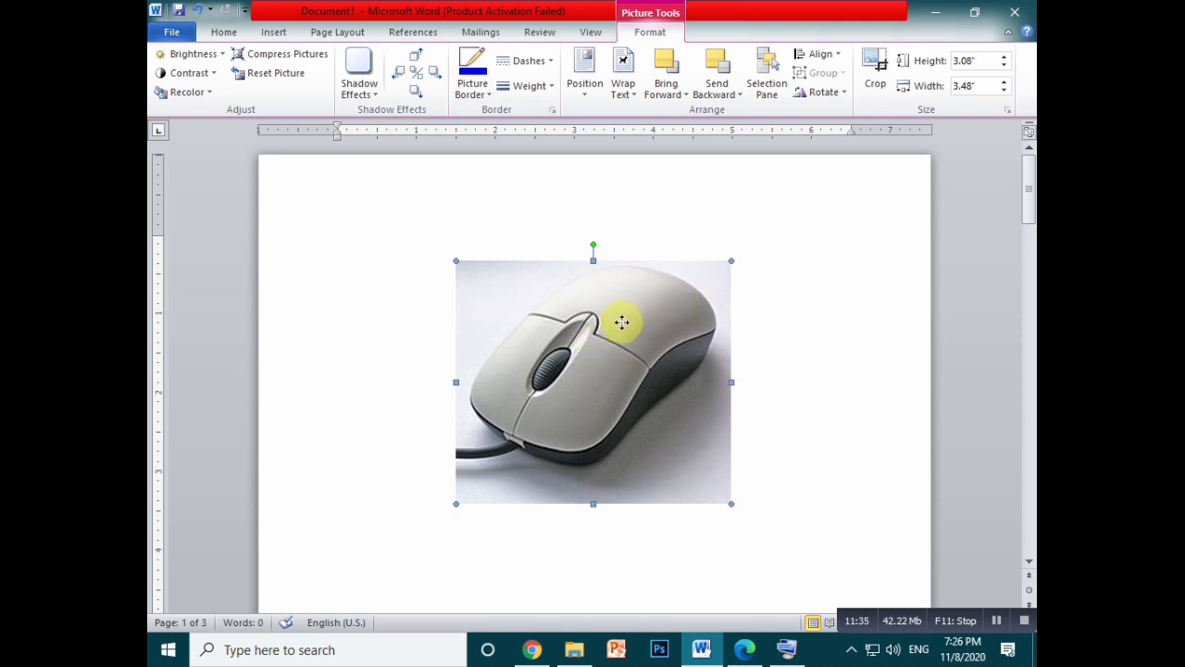
left_click_drag(619, 320, 467, 289)
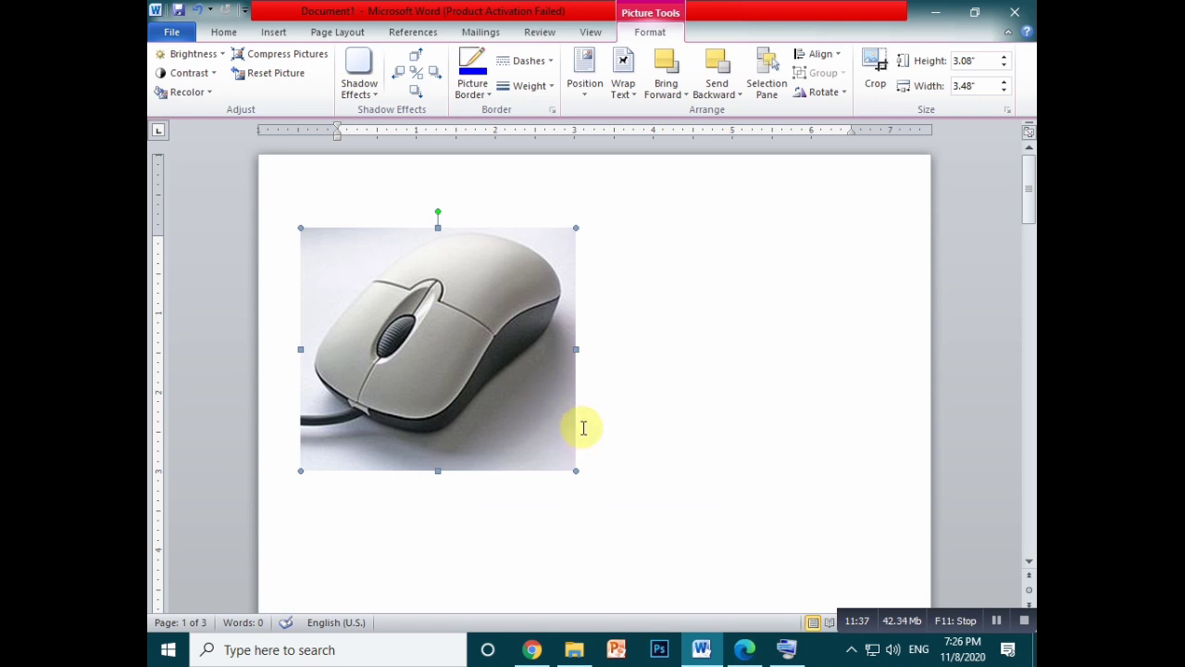
left_click_drag(573, 469, 556, 453)
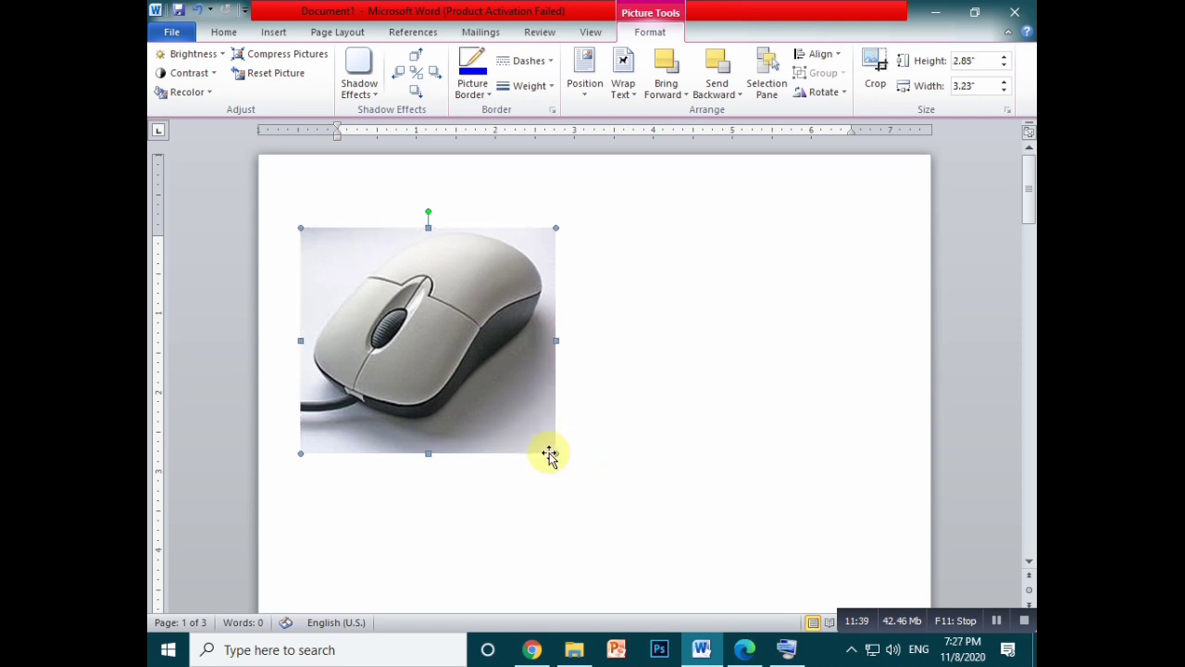
Step: Insert the 3-Tasten-Maus_Microsoft picture from the Desktop folder into the document with the Insert Picture dialog
left_click(936, 13)
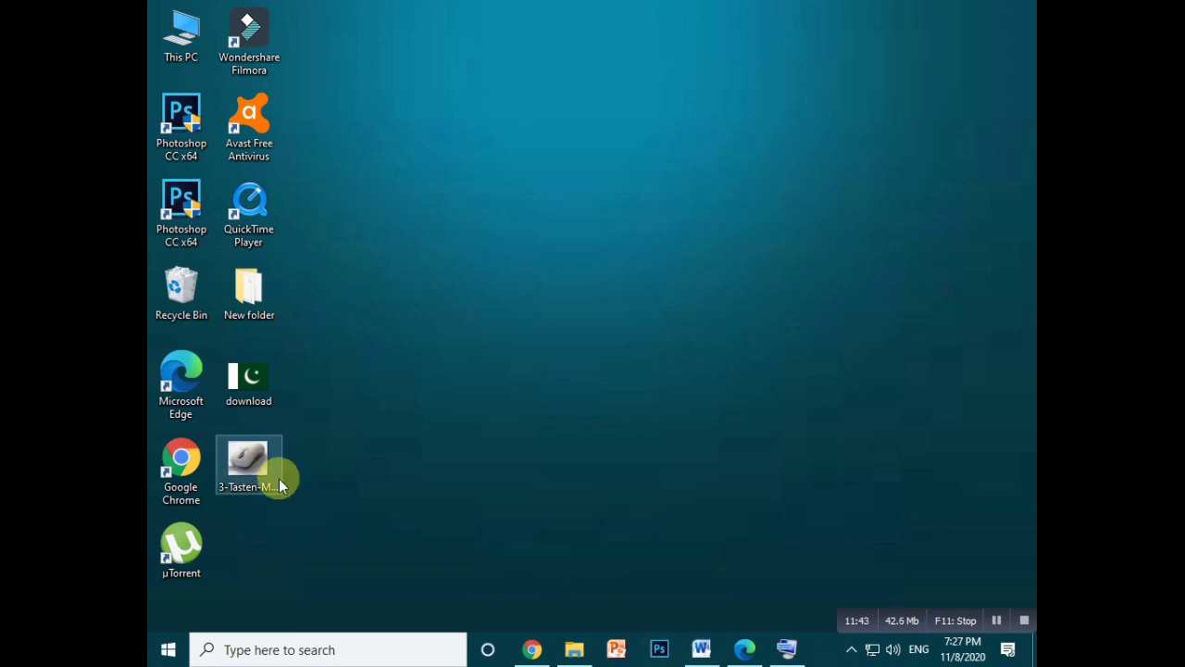
left_click(696, 641)
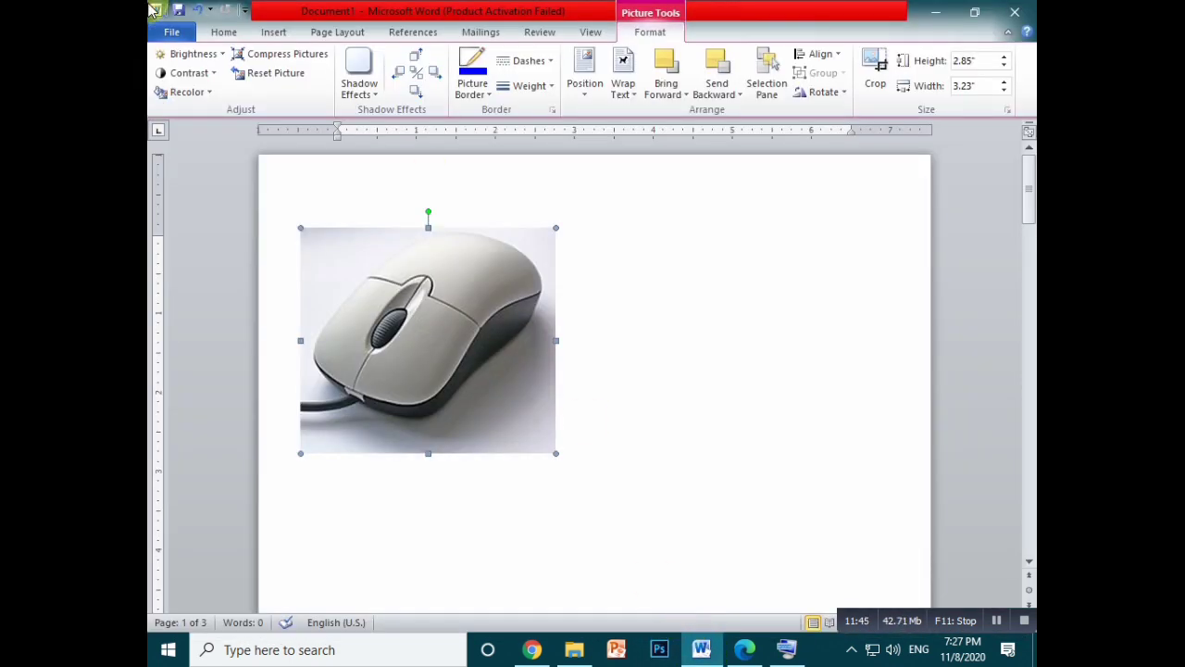
left_click(639, 215)
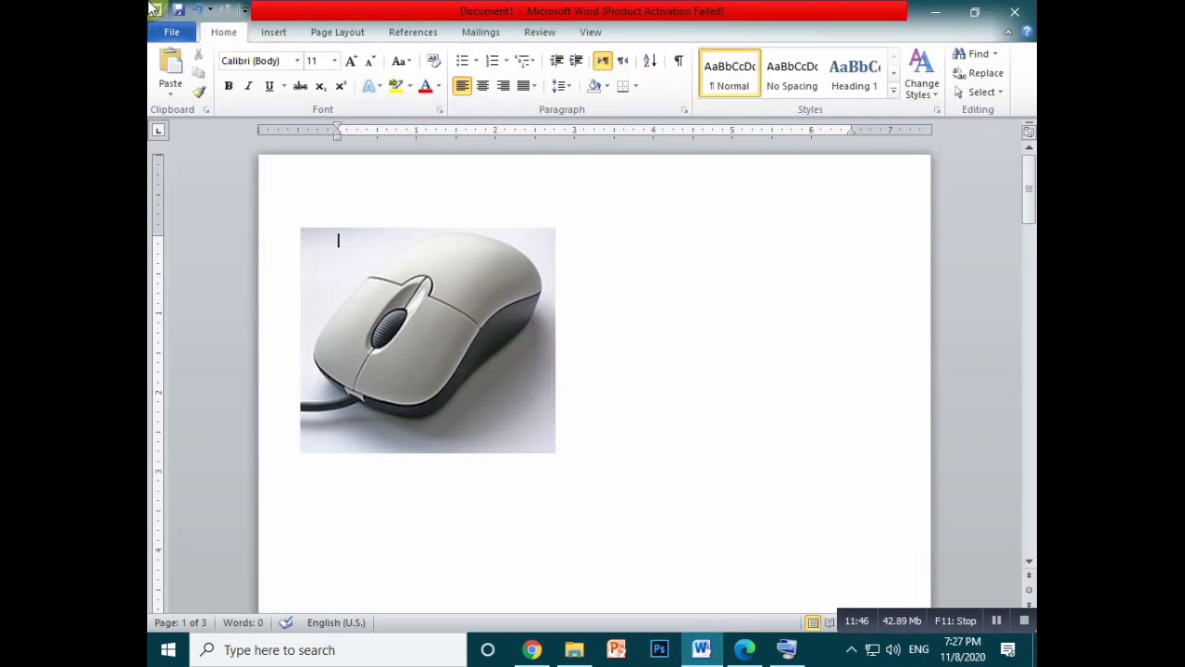
left_click(274, 33)
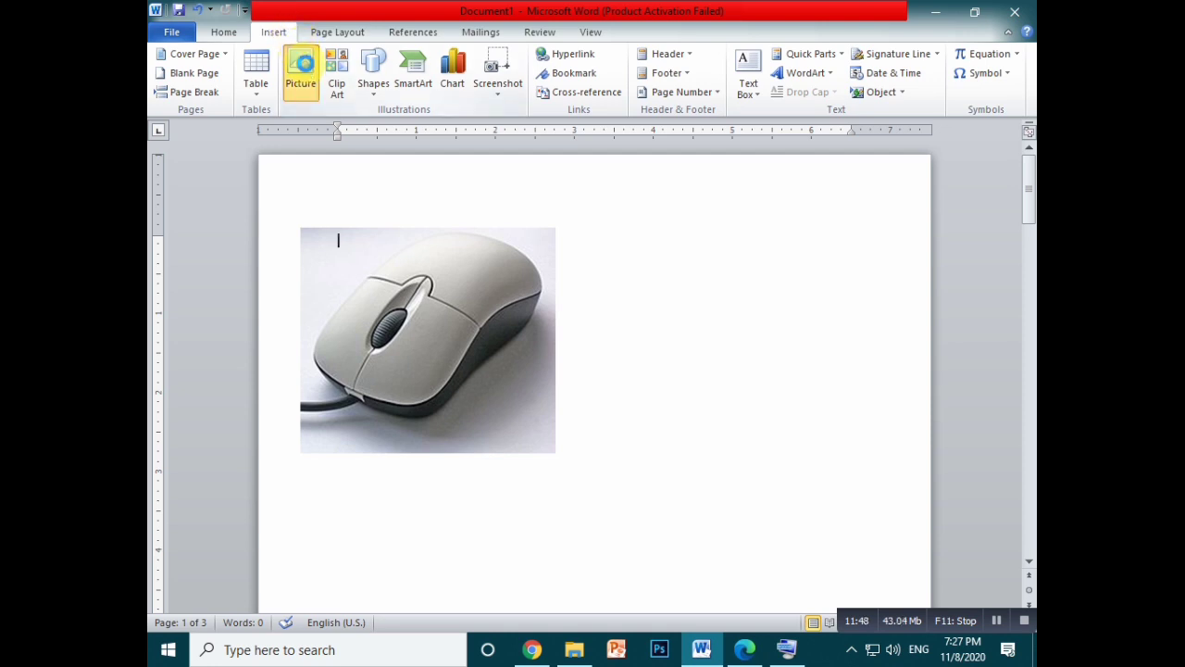
left_click(301, 69)
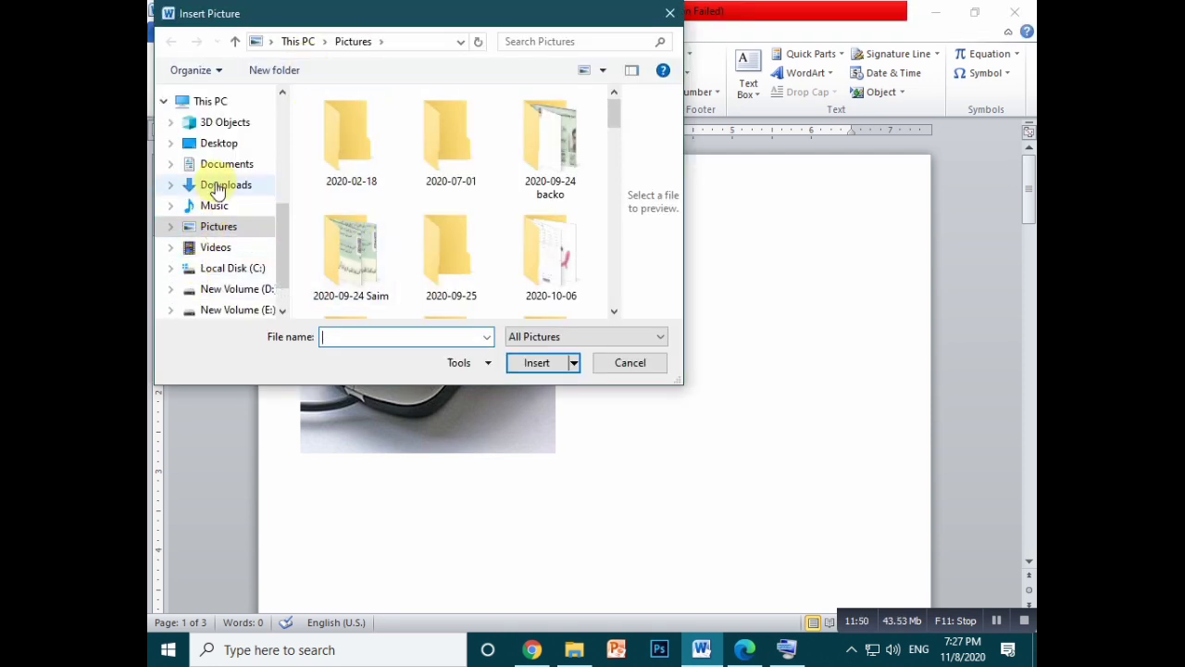
left_click(227, 146)
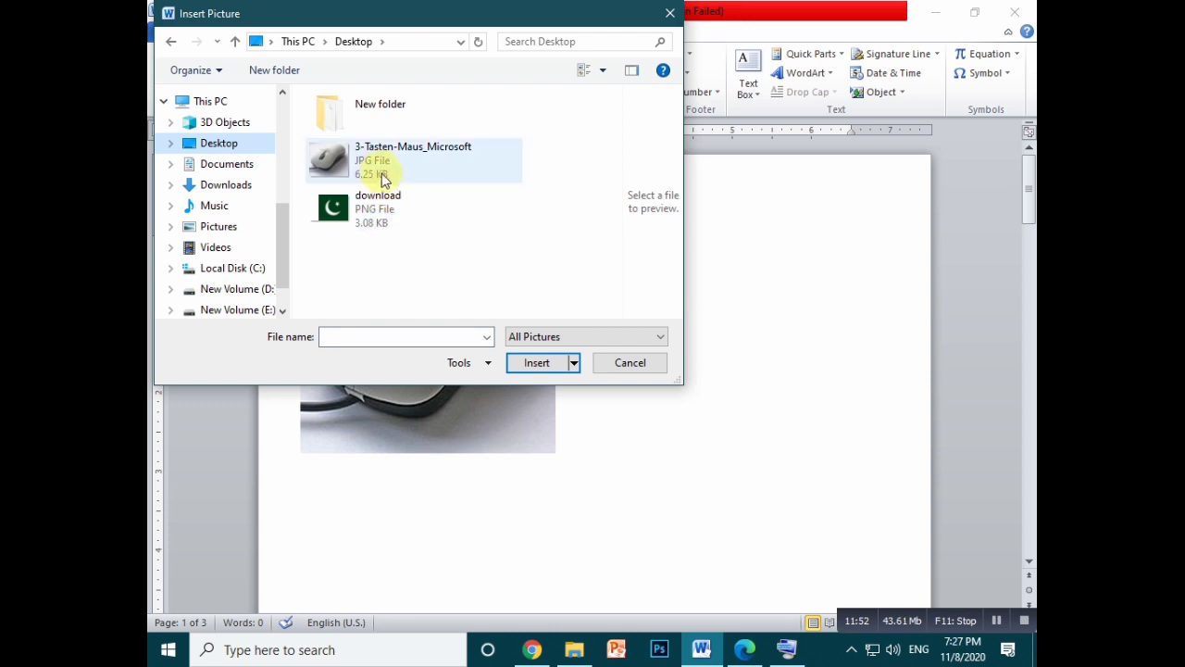
left_click(399, 185)
left_click(533, 362)
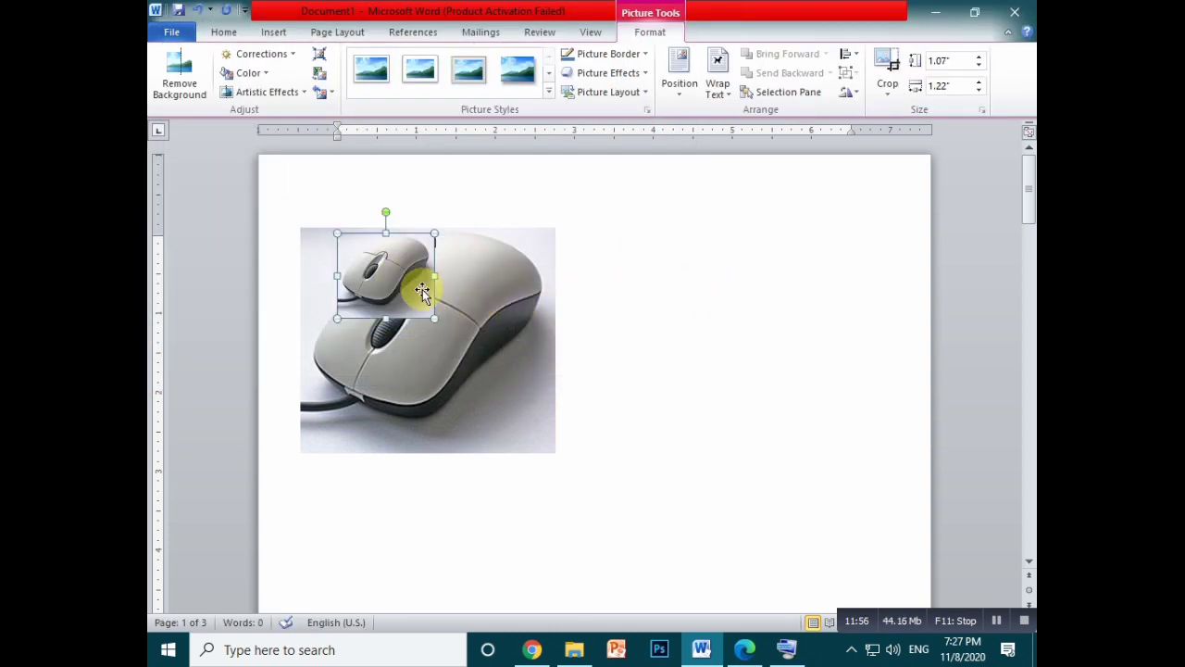
Step: Set the small mouse picture's text wrapping to Behind Text and move it to the empty area beside the large mouse picture
left_click(726, 90)
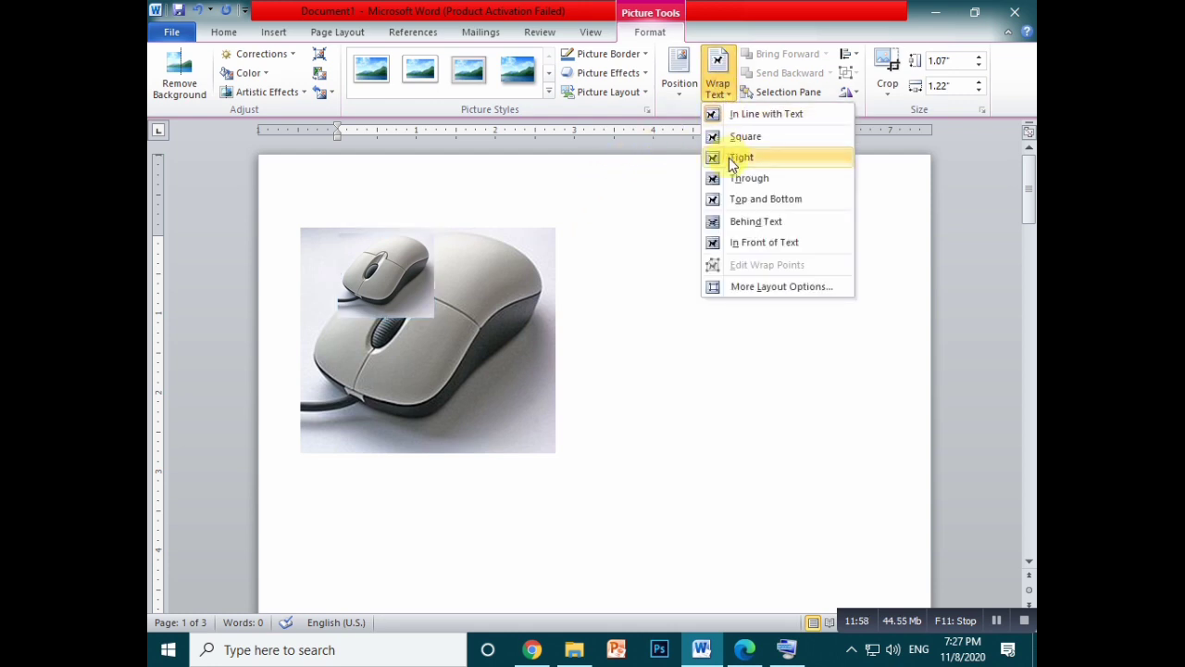
left_click(752, 222)
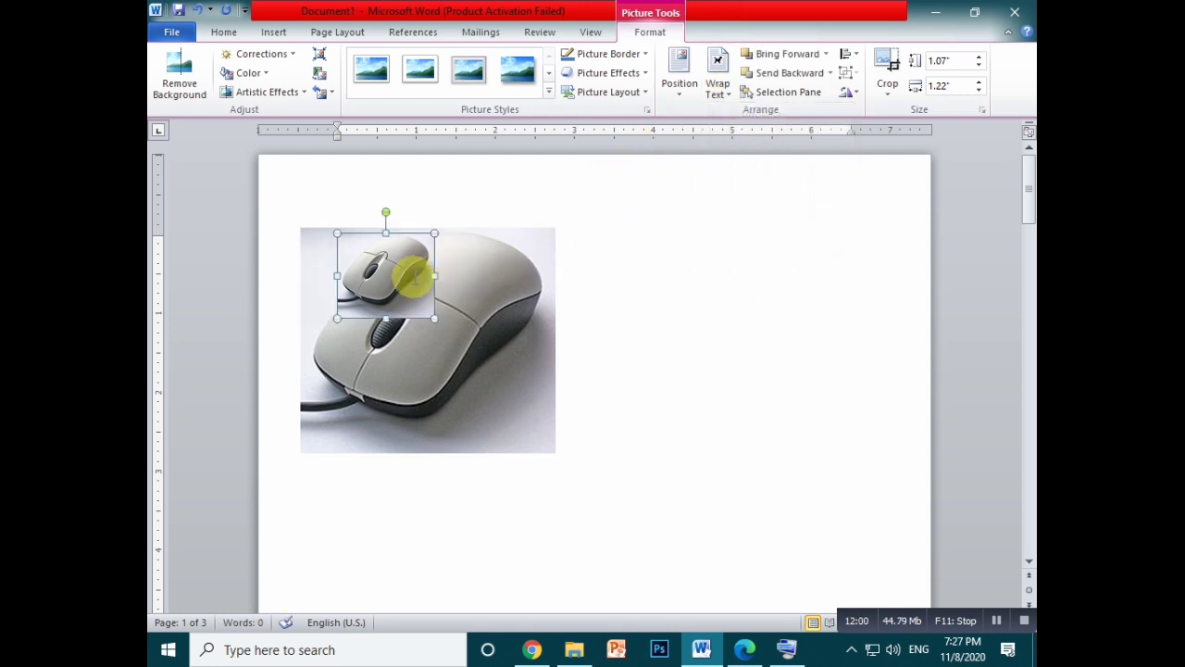
left_click_drag(416, 275, 478, 284)
left_click_drag(411, 255, 721, 258)
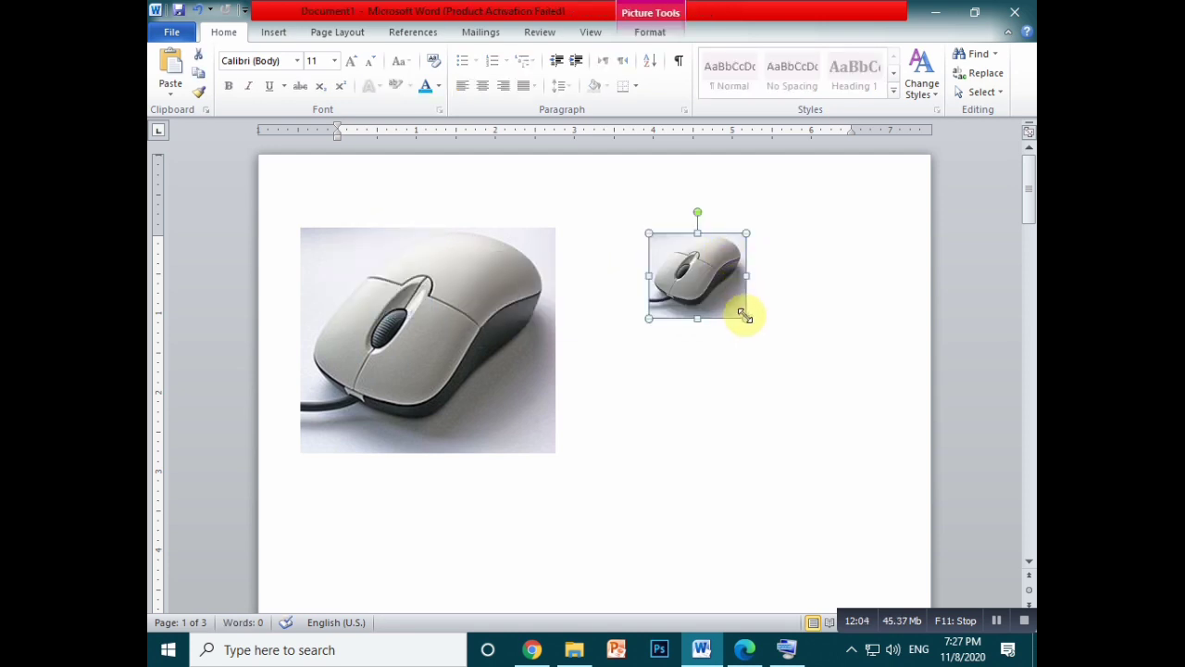
Step: Enlarge the second mouse picture to about 2.67" high by 3.04" wide and shift it slightly toward the first picture
left_click_drag(746, 318, 875, 444)
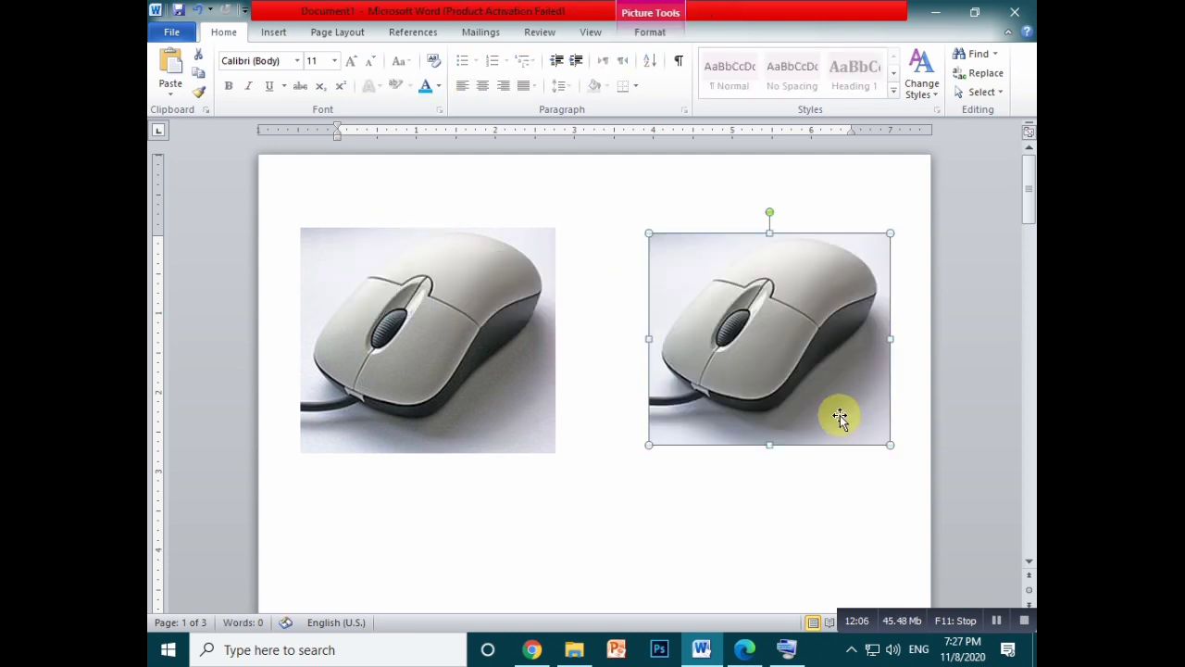
left_click_drag(808, 382, 784, 386)
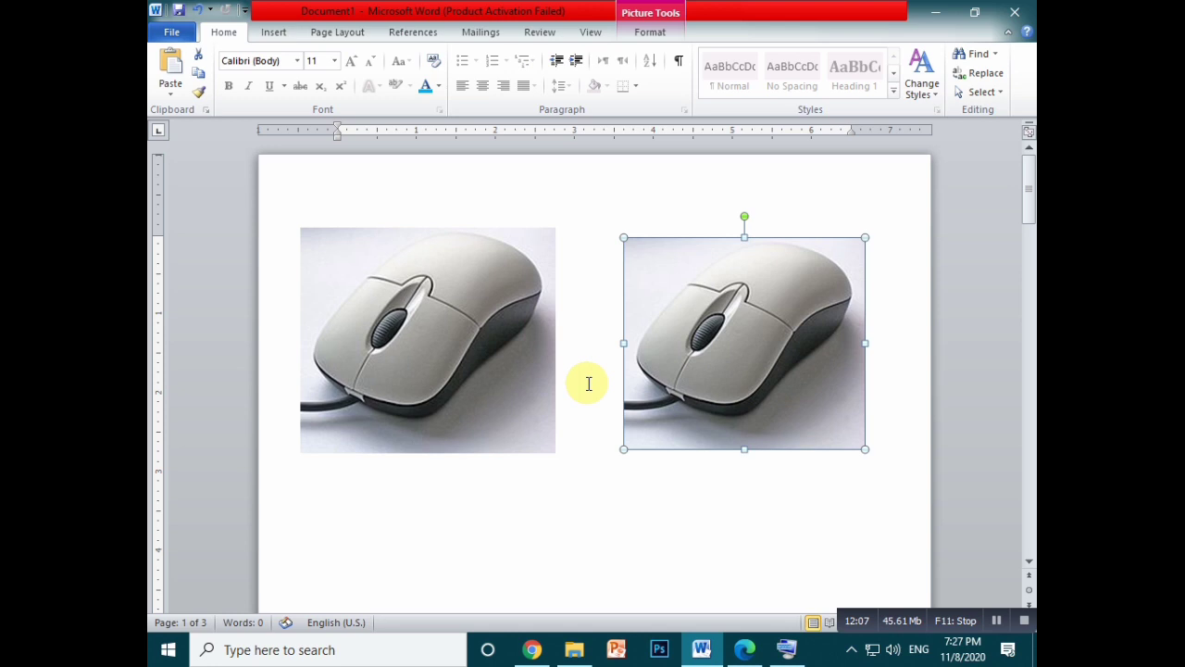
Step: Compare the picture formatting options offered for the first mouse picture with those offered for the second one
left_click(483, 375)
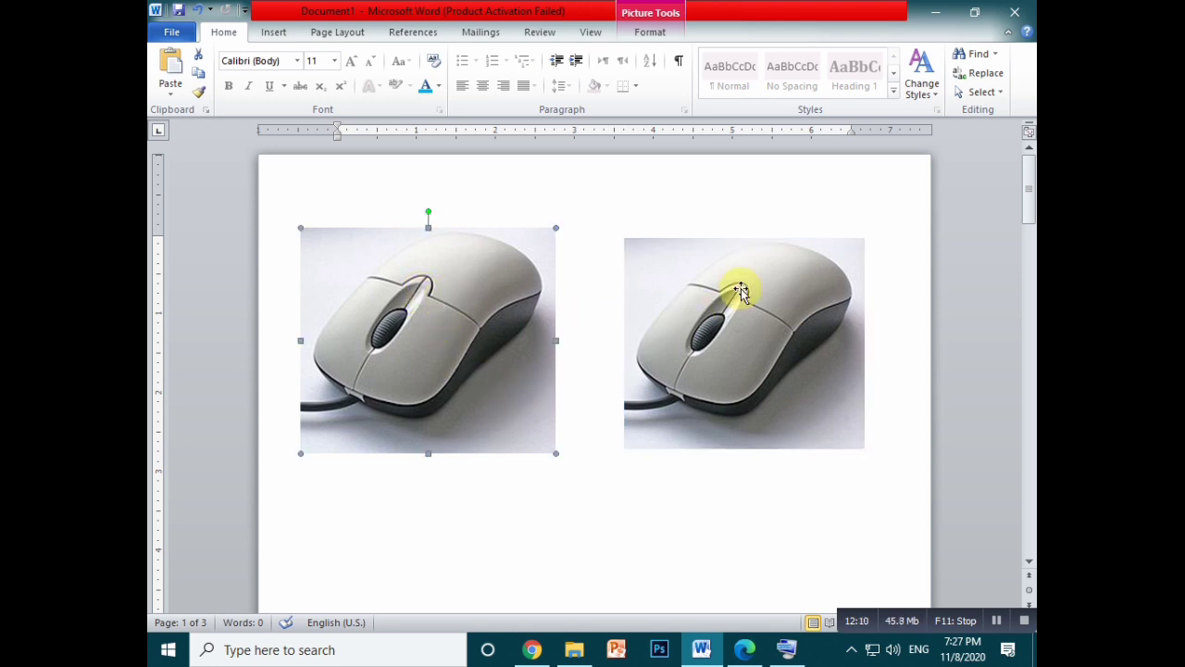
left_click(273, 31)
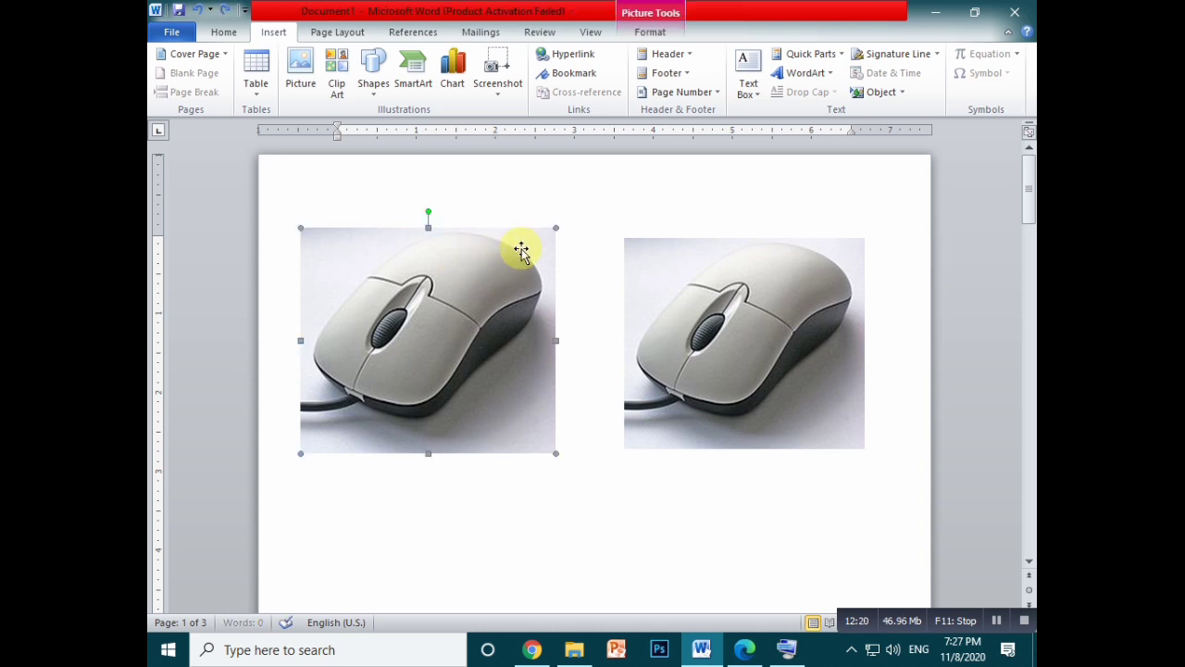
left_click(652, 28)
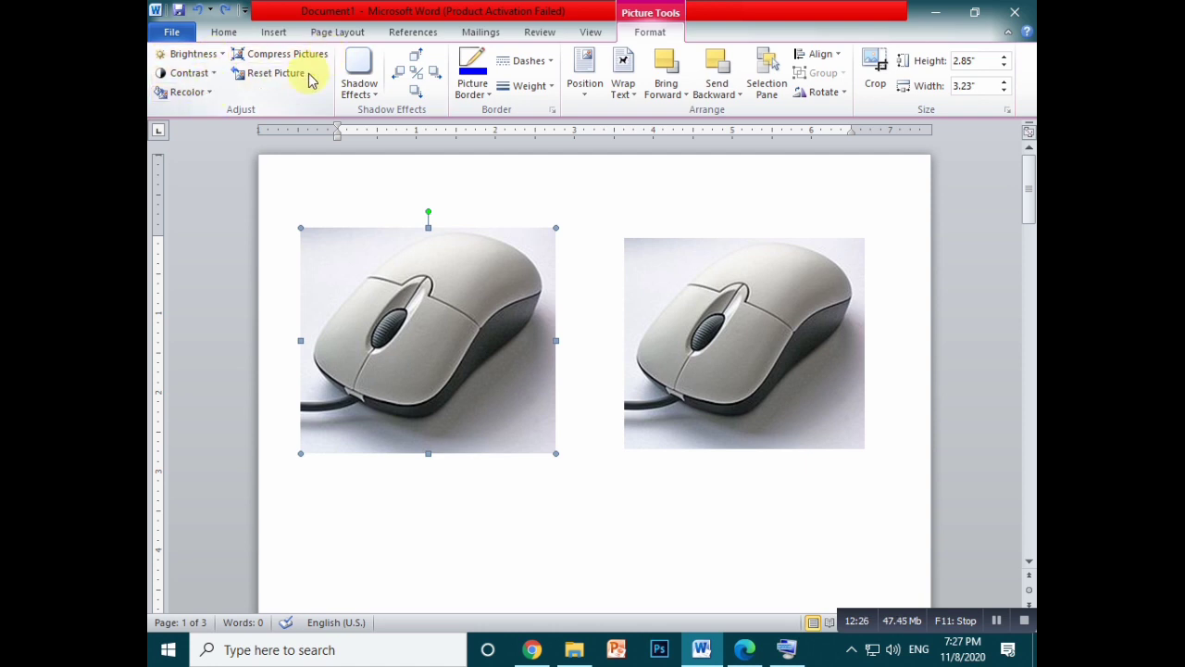
left_click(785, 322)
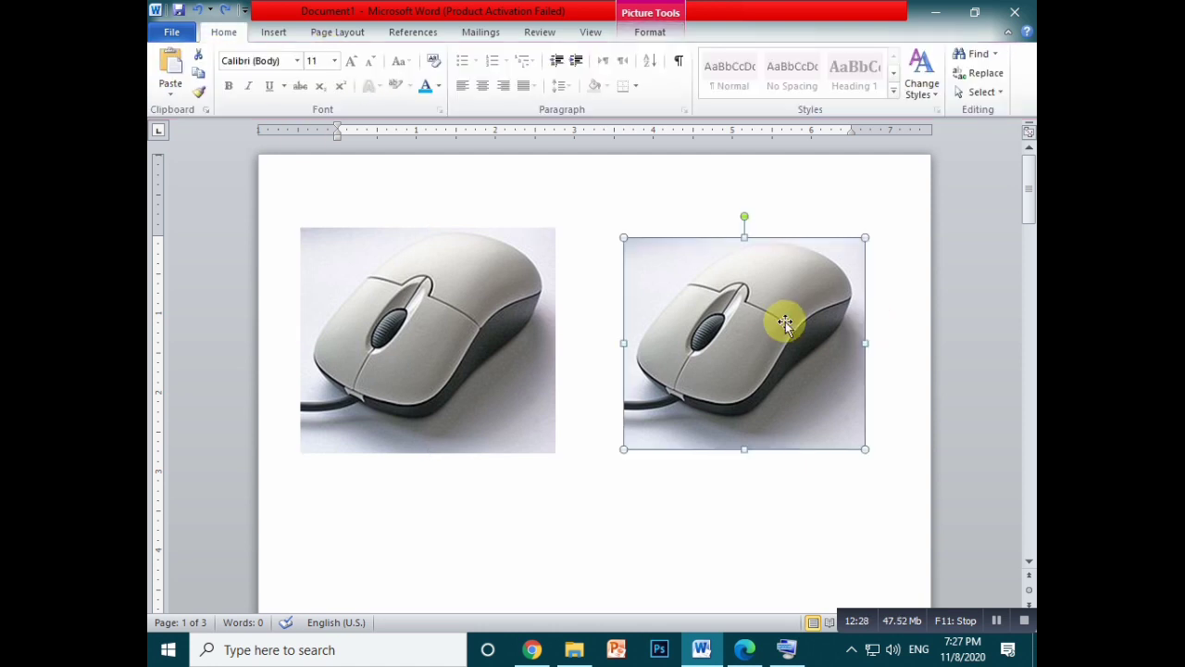
left_click(663, 26)
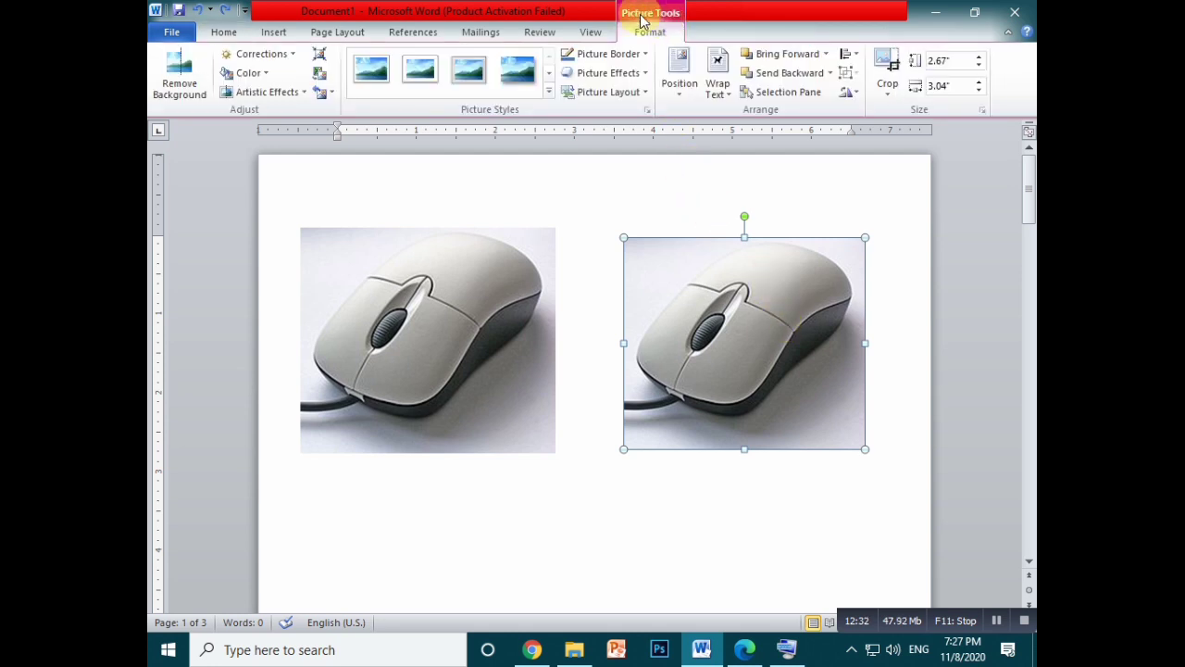
left_click(178, 108)
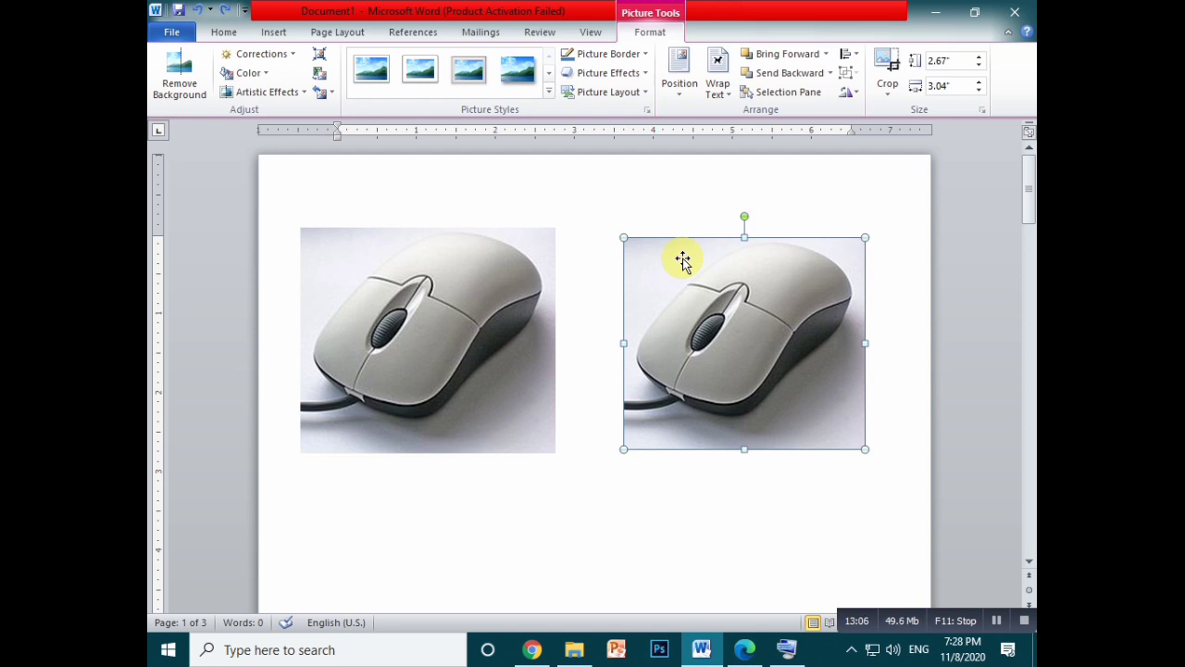
left_click(420, 264)
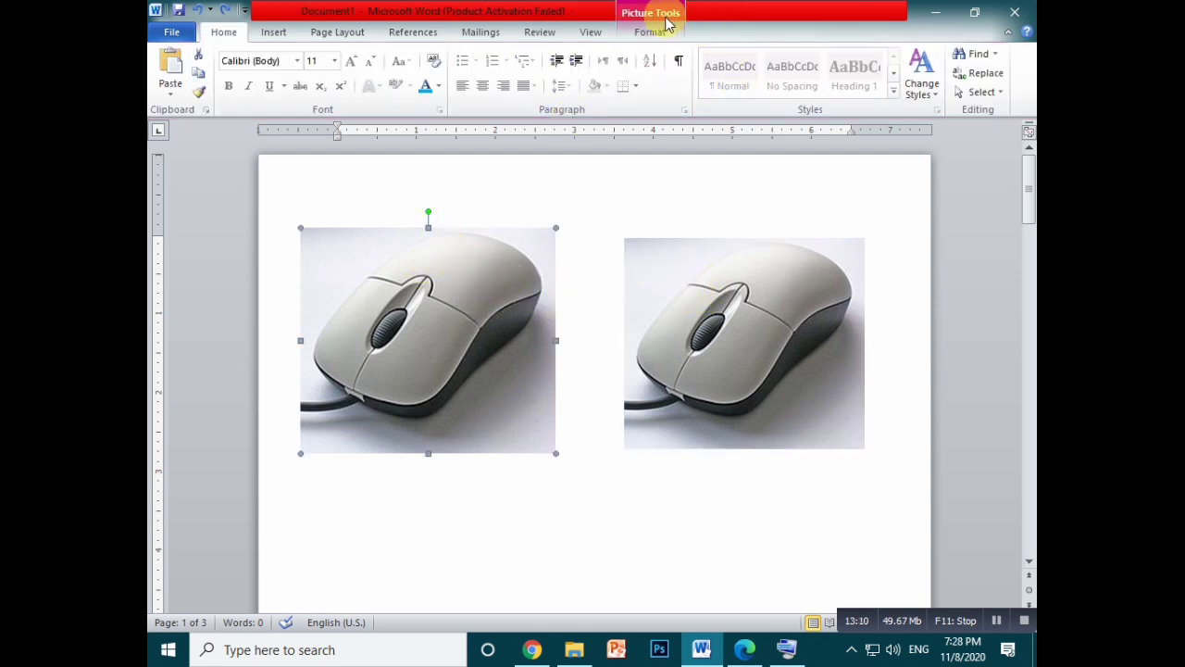
left_click(652, 32)
Step: Remove the background of the second mouse picture, extending the kept area to the picture's full extents, and keep the changes
left_click(693, 268)
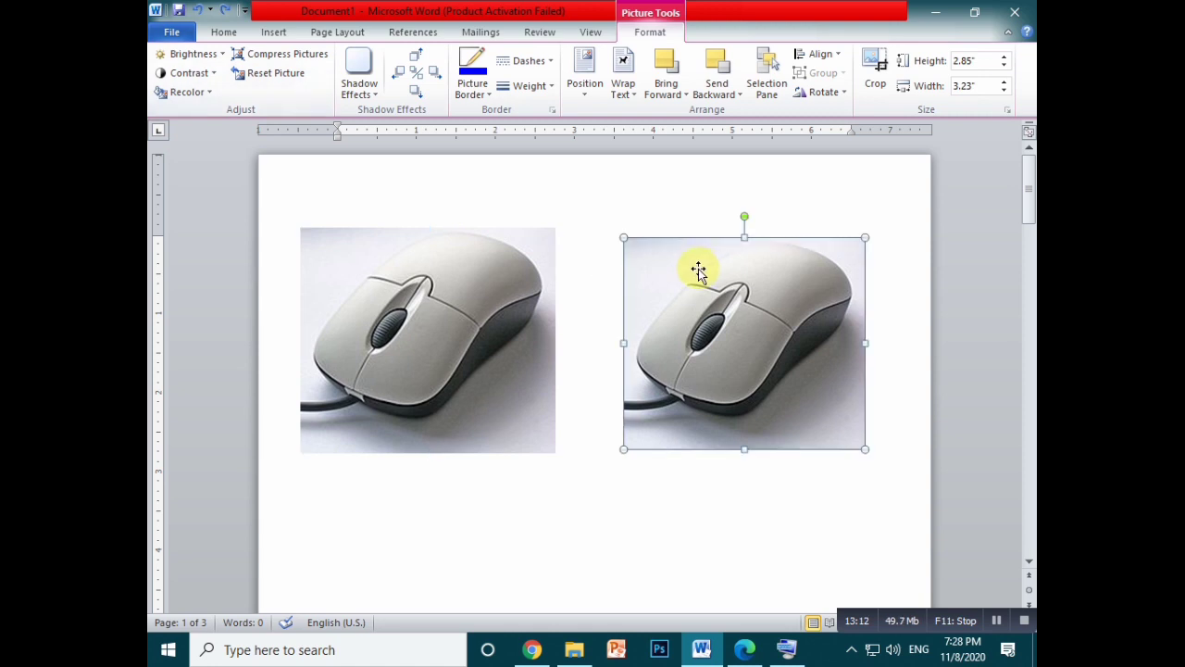
left_click(223, 32)
left_click(273, 32)
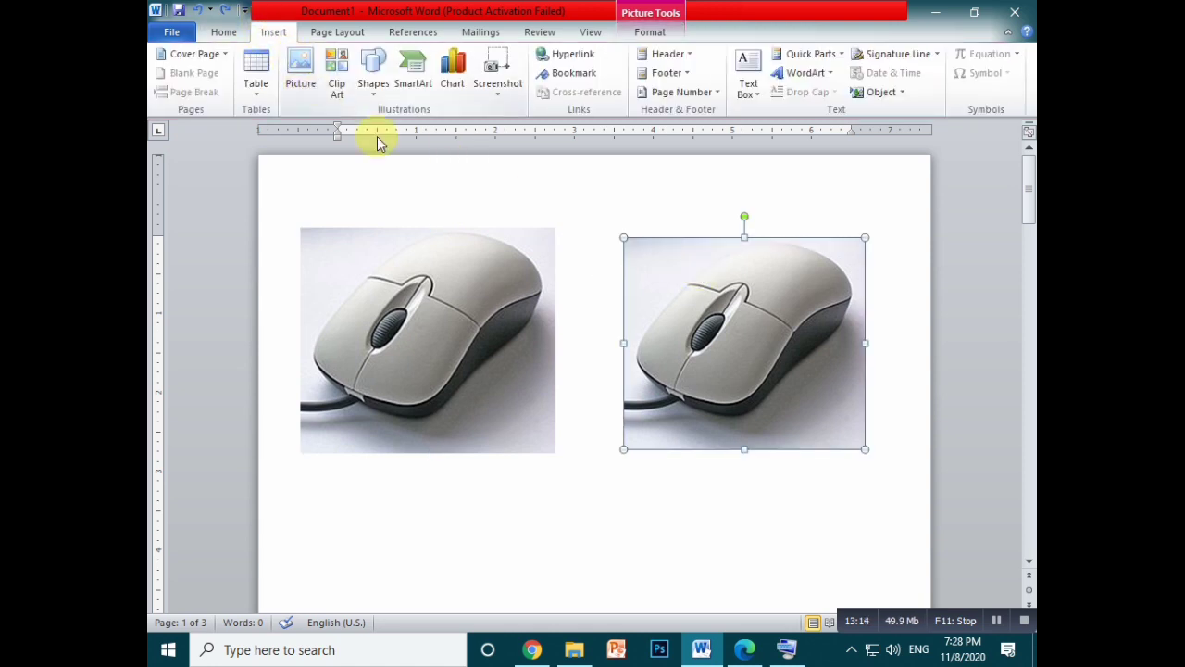
left_click(650, 27)
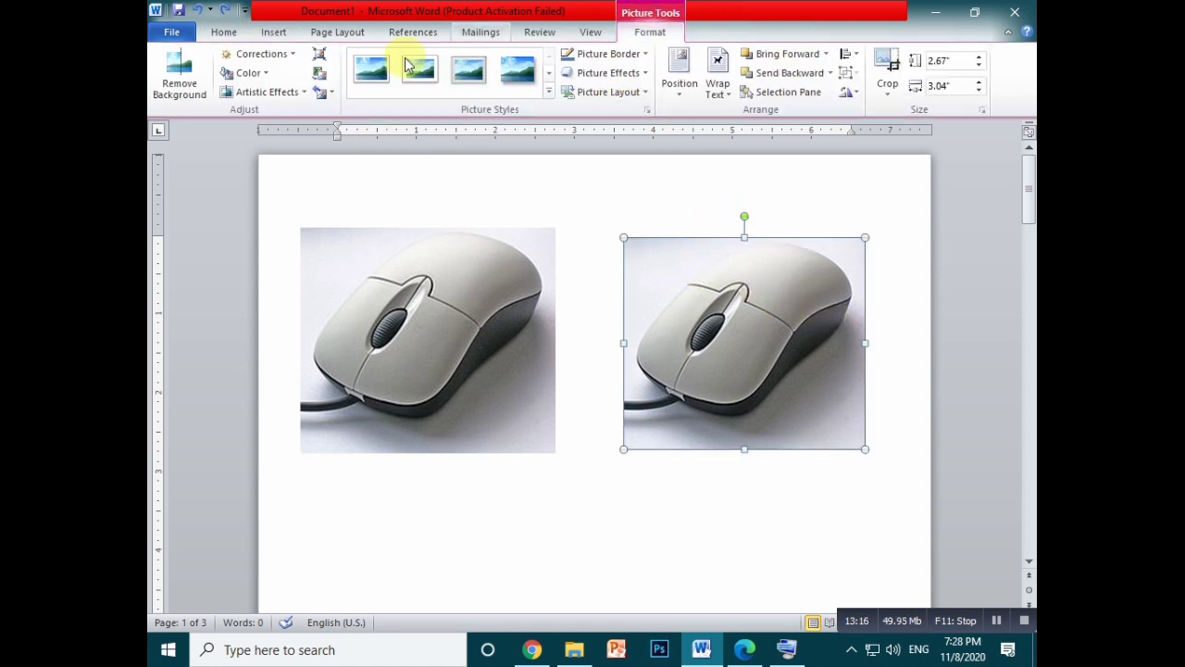
left_click(179, 76)
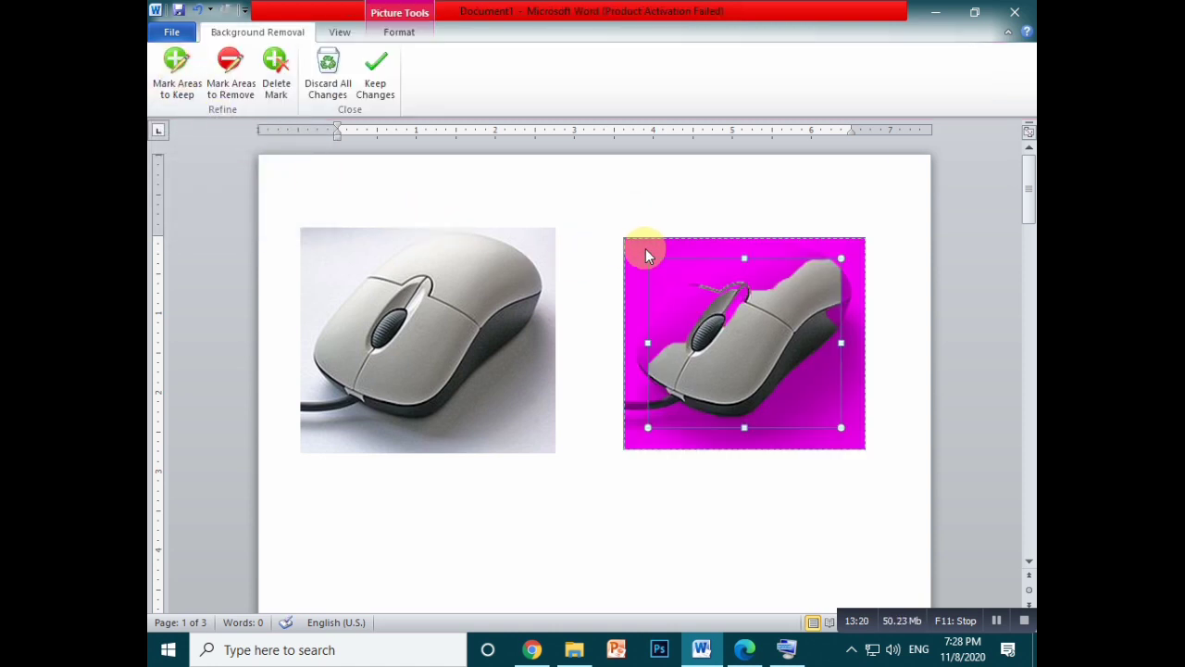
left_click_drag(647, 255, 623, 239)
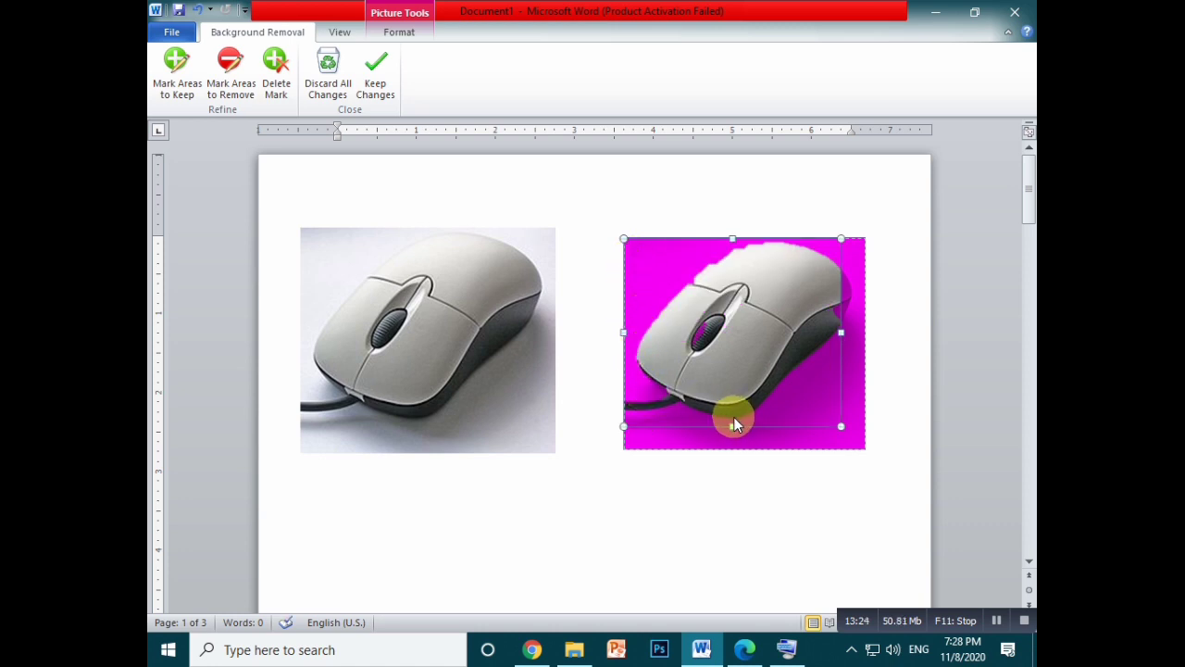
left_click_drag(732, 424, 734, 448)
left_click_drag(842, 343, 867, 345)
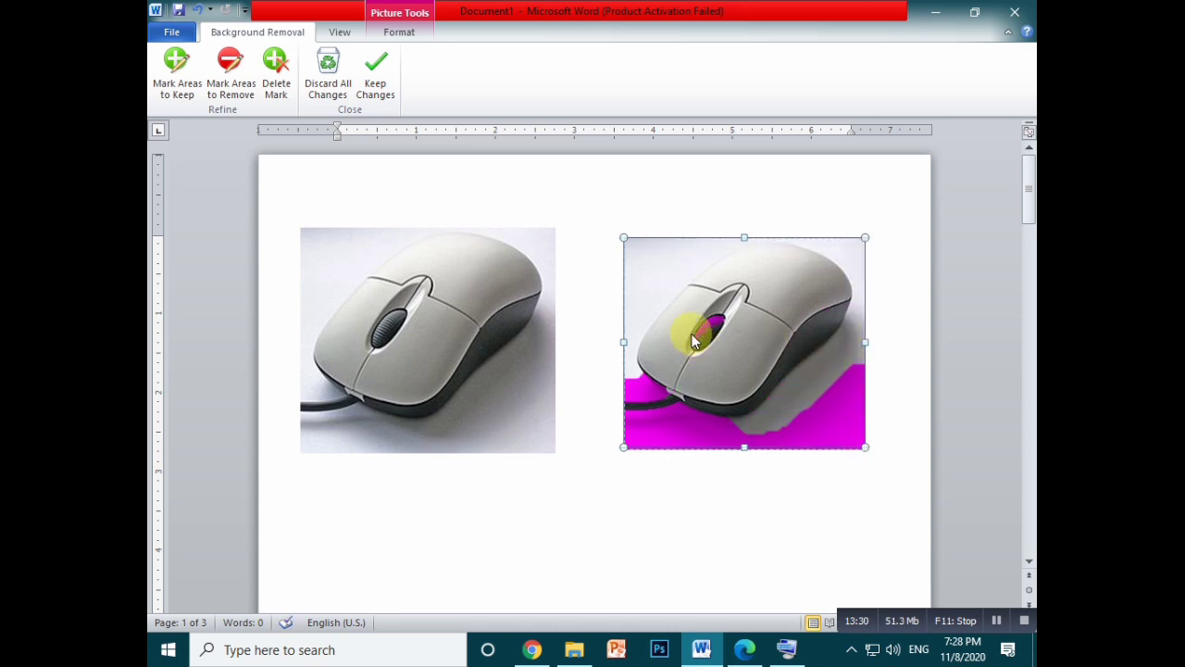
left_click(376, 80)
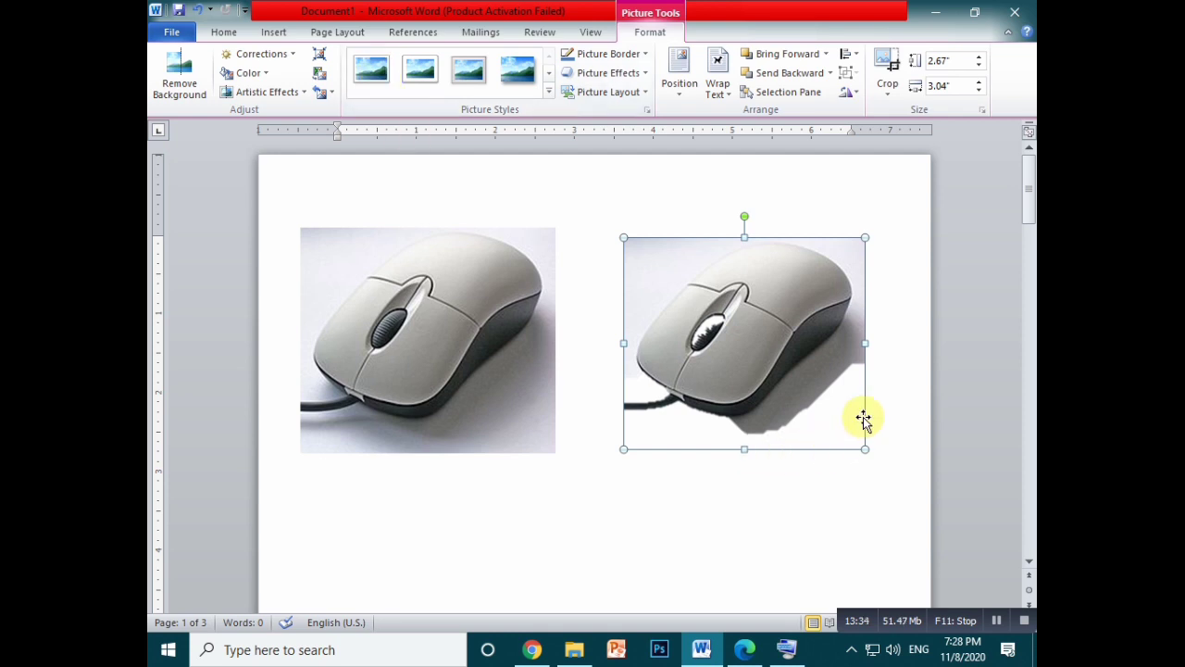
left_click(897, 386)
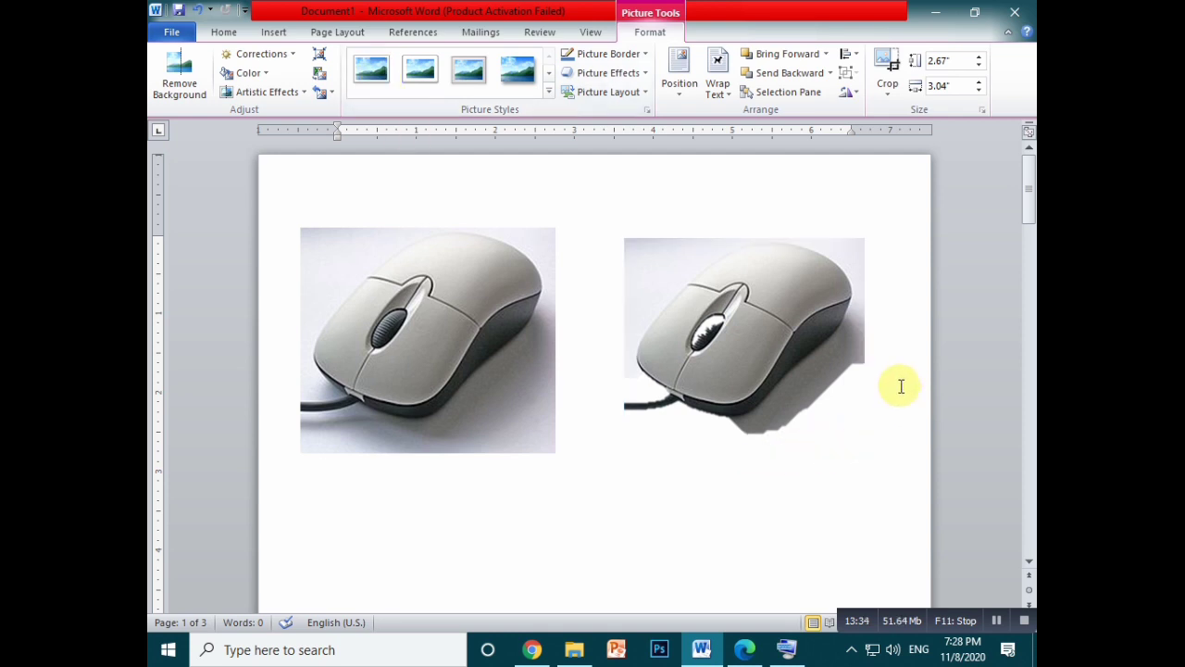
Step: Reopen background removal on the second mouse picture to examine the marked areas, and leave it without editing
left_click(731, 366)
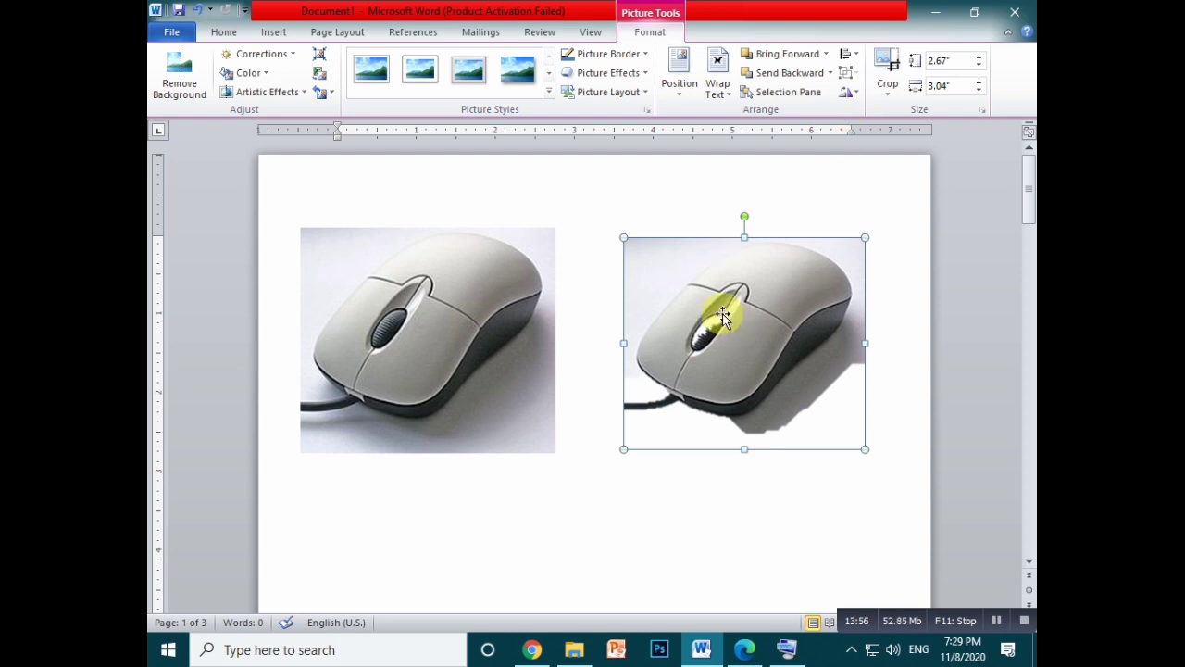
left_click(179, 73)
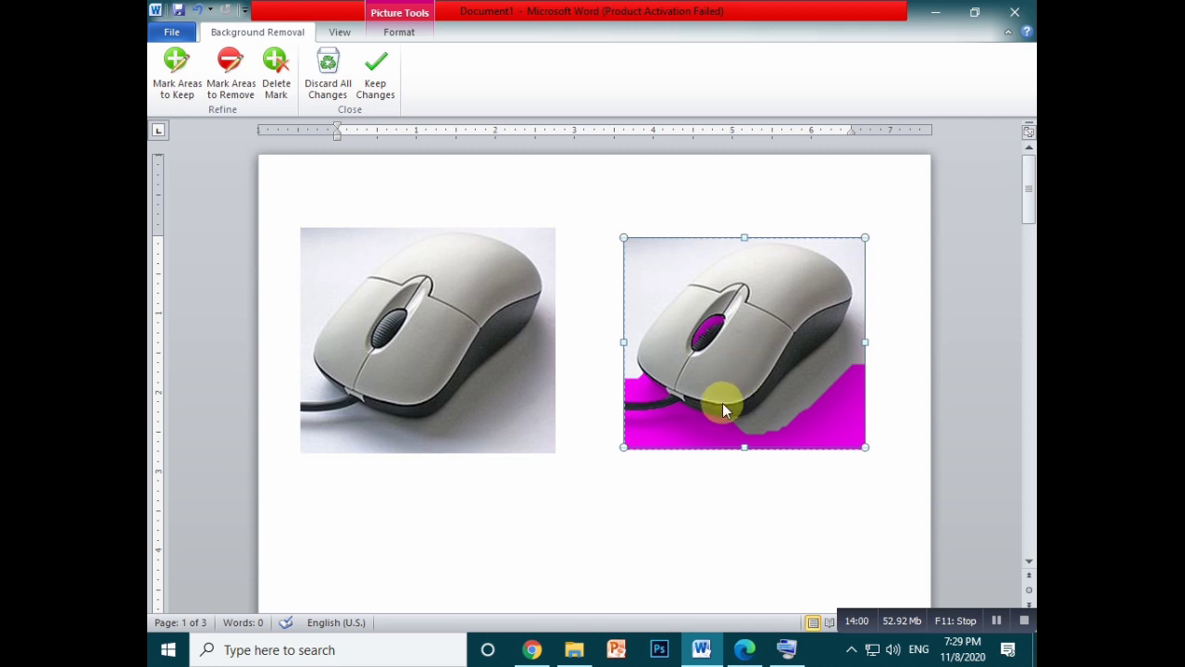
left_click(695, 202)
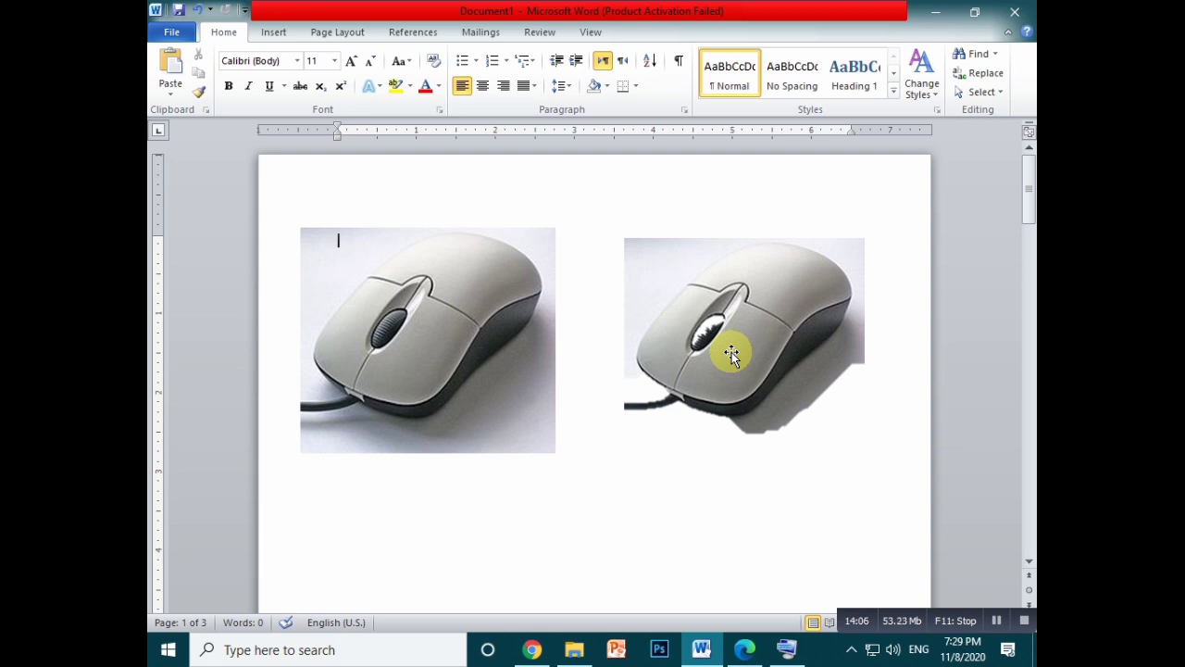
Step: Minimize the document, switch to Chrome and open the Google home page in a new tab
left_click(938, 11)
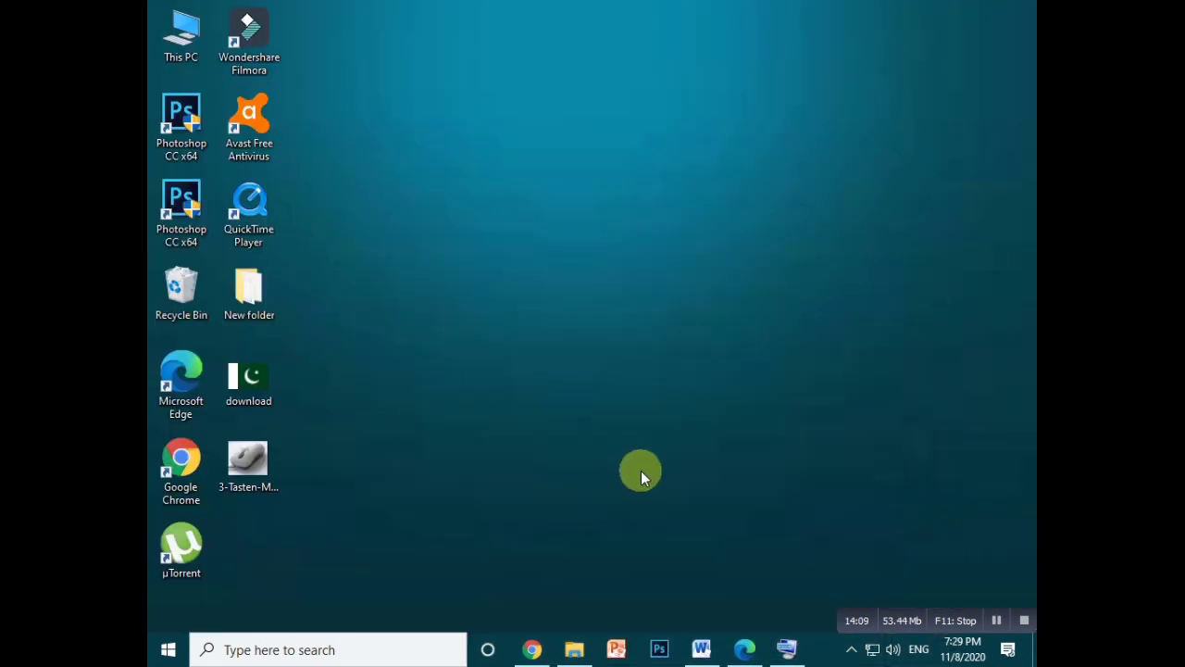
left_click(534, 651)
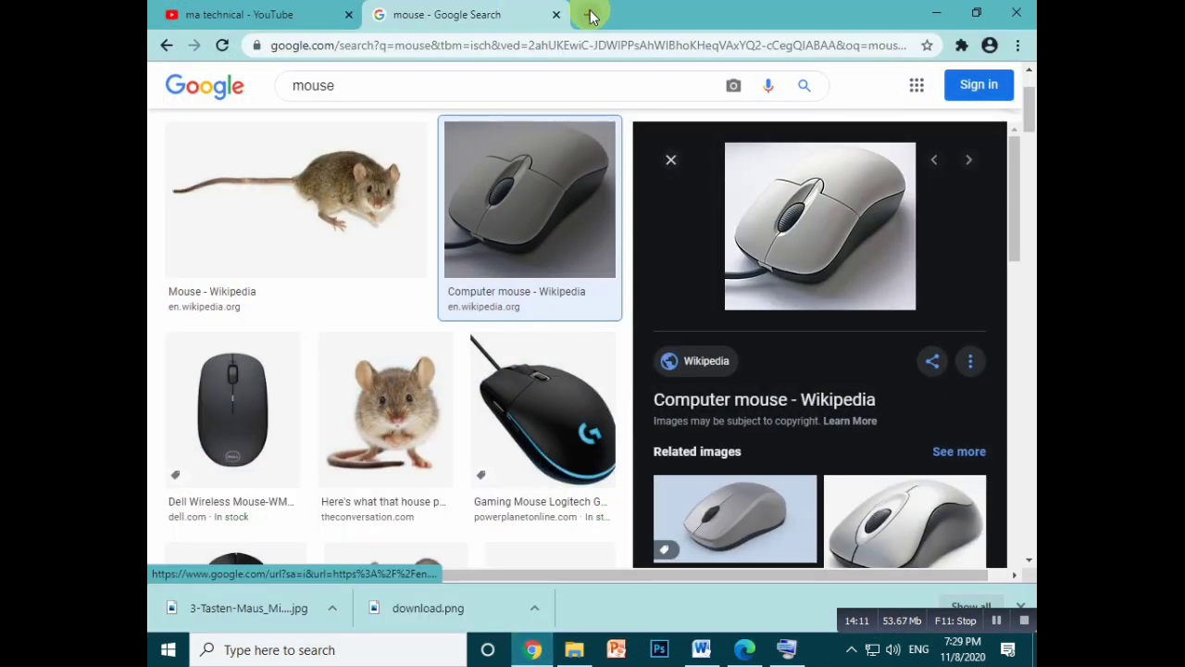
left_click(589, 16)
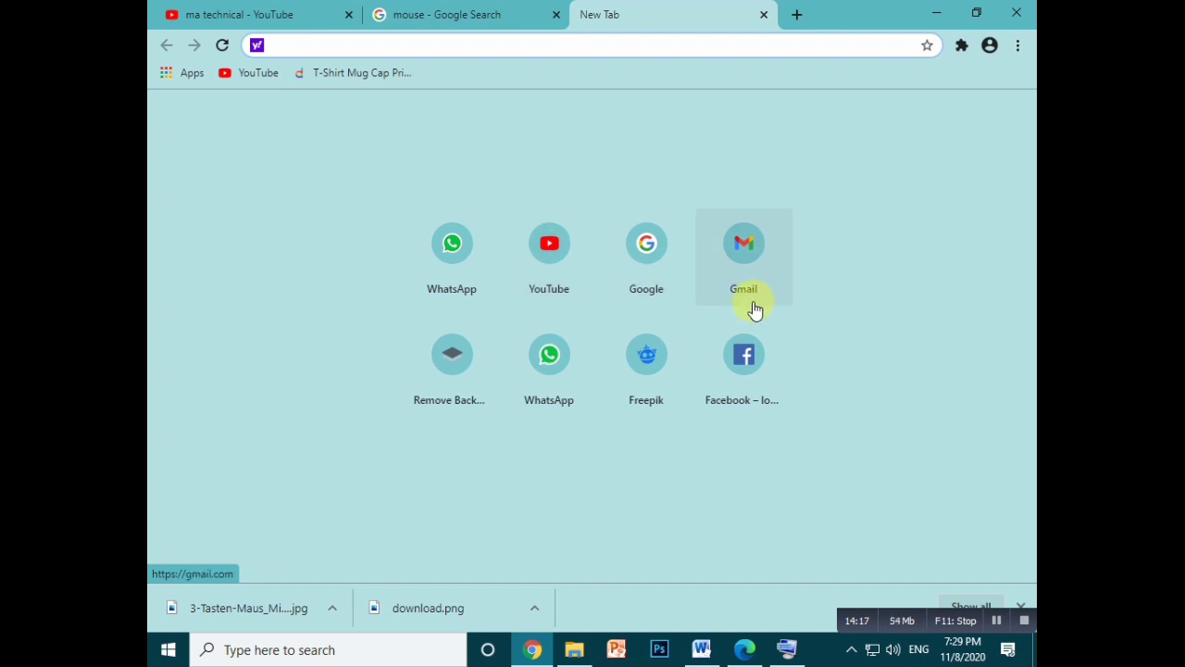
left_click(650, 257)
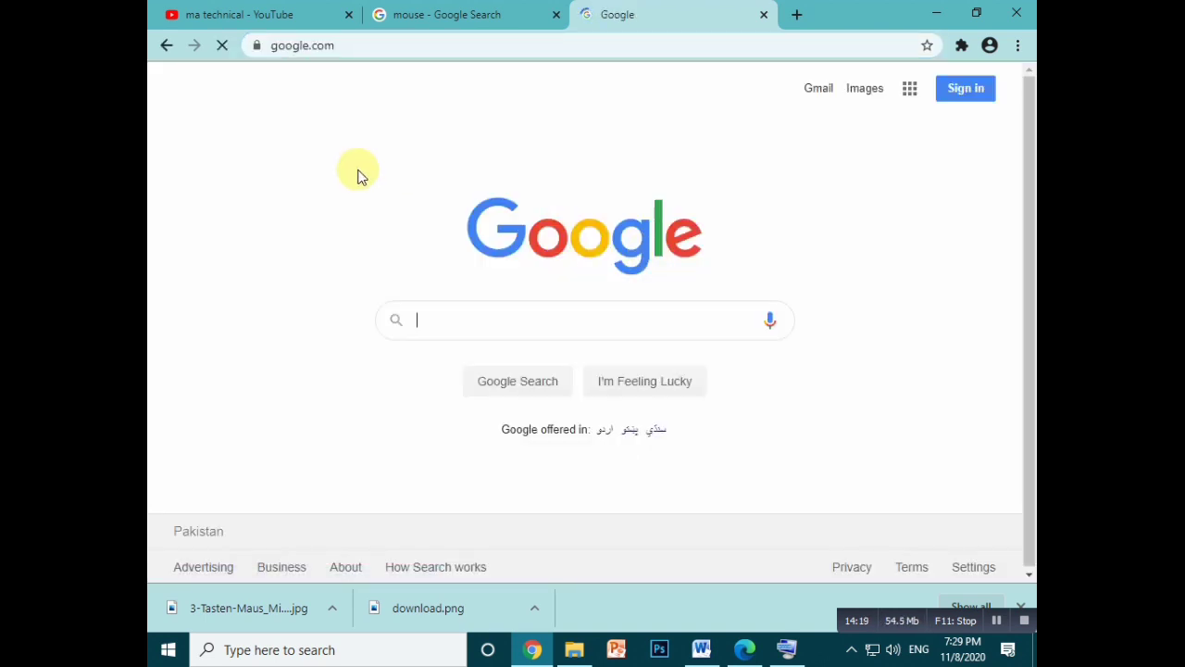
Step: Search Google for "remove.bg" and open the Remove Background from Image website
left_click(431, 326)
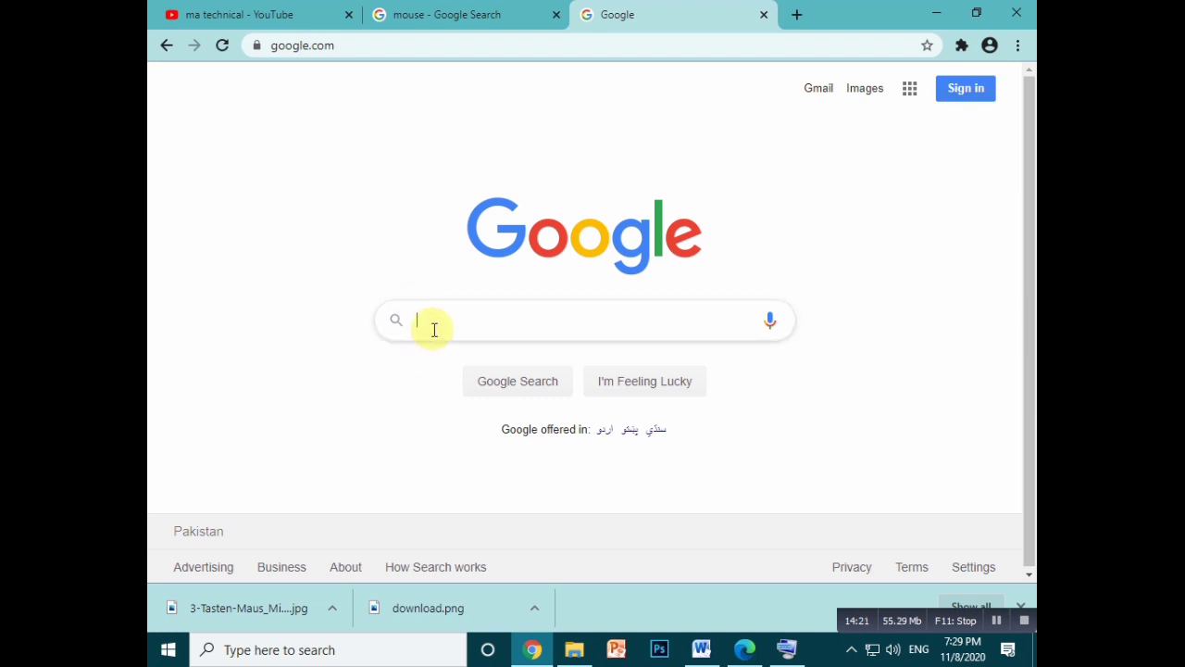
type("re")
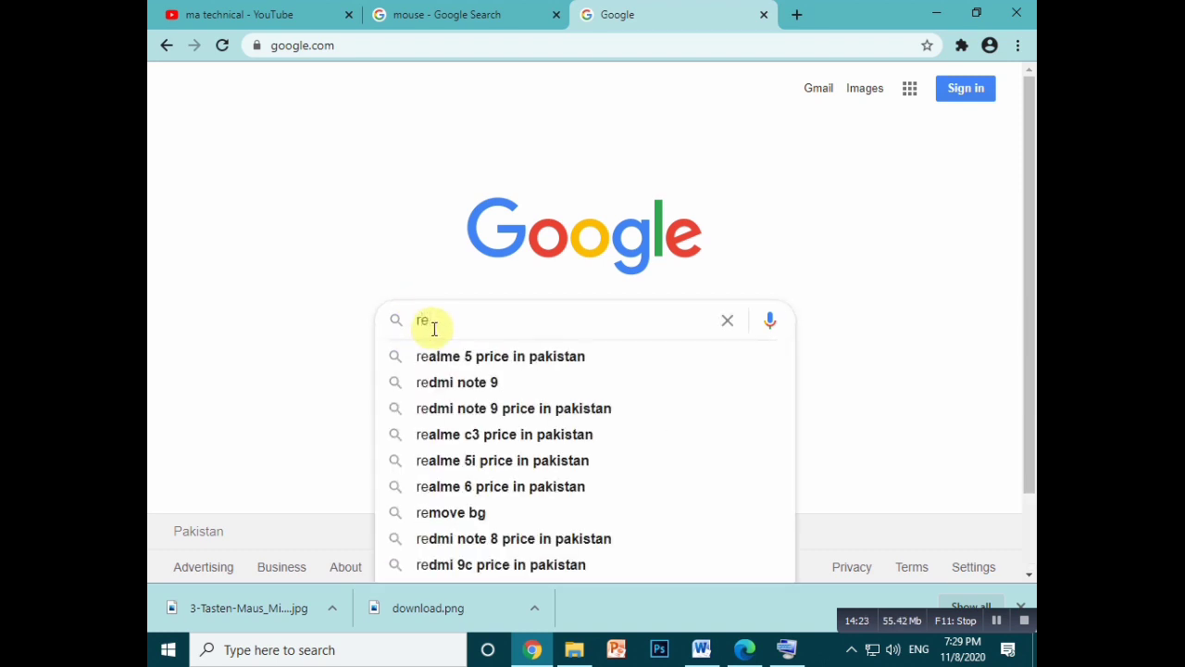
type("move")
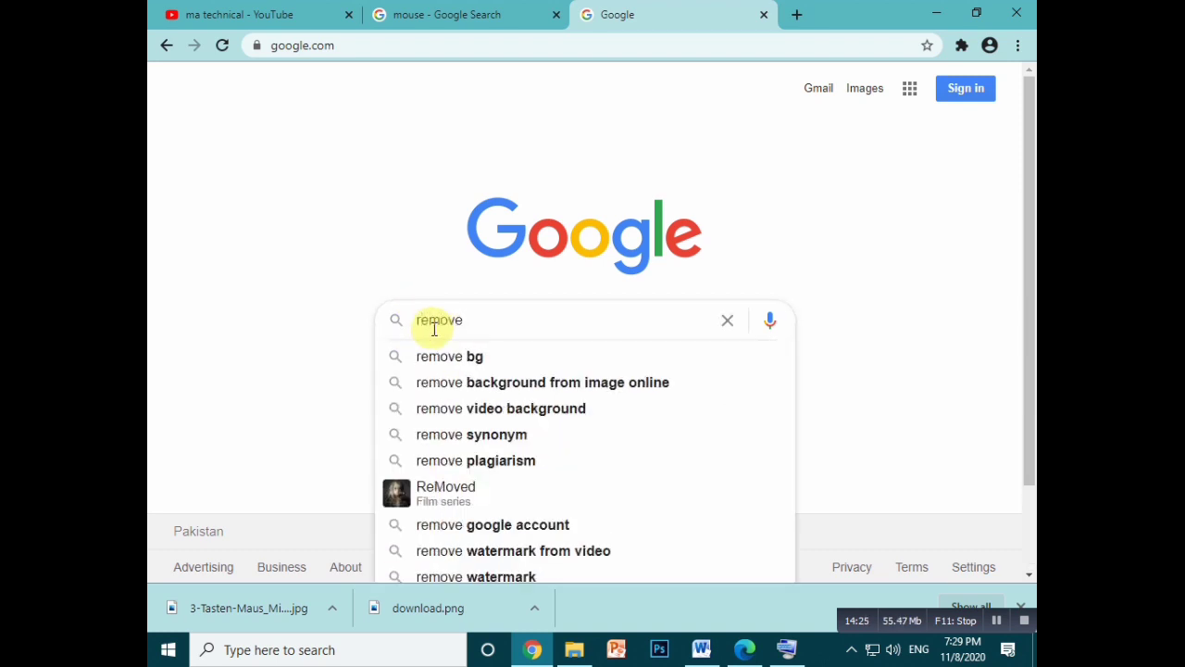
type(".bg")
key("Return")
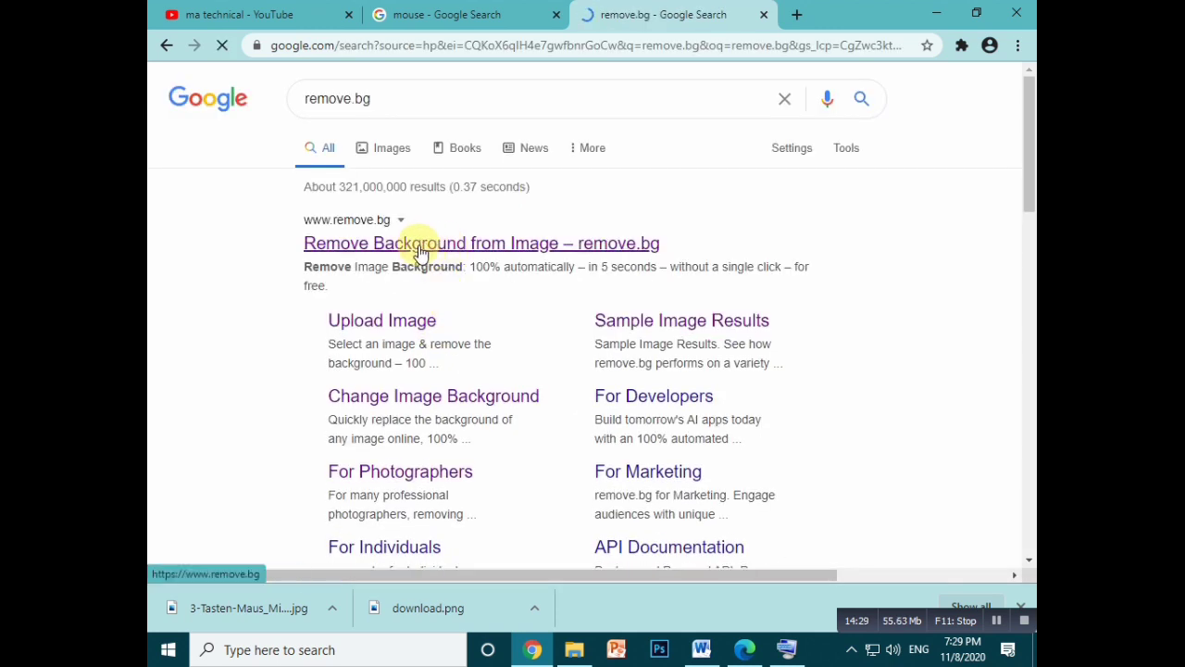
left_click(436, 247)
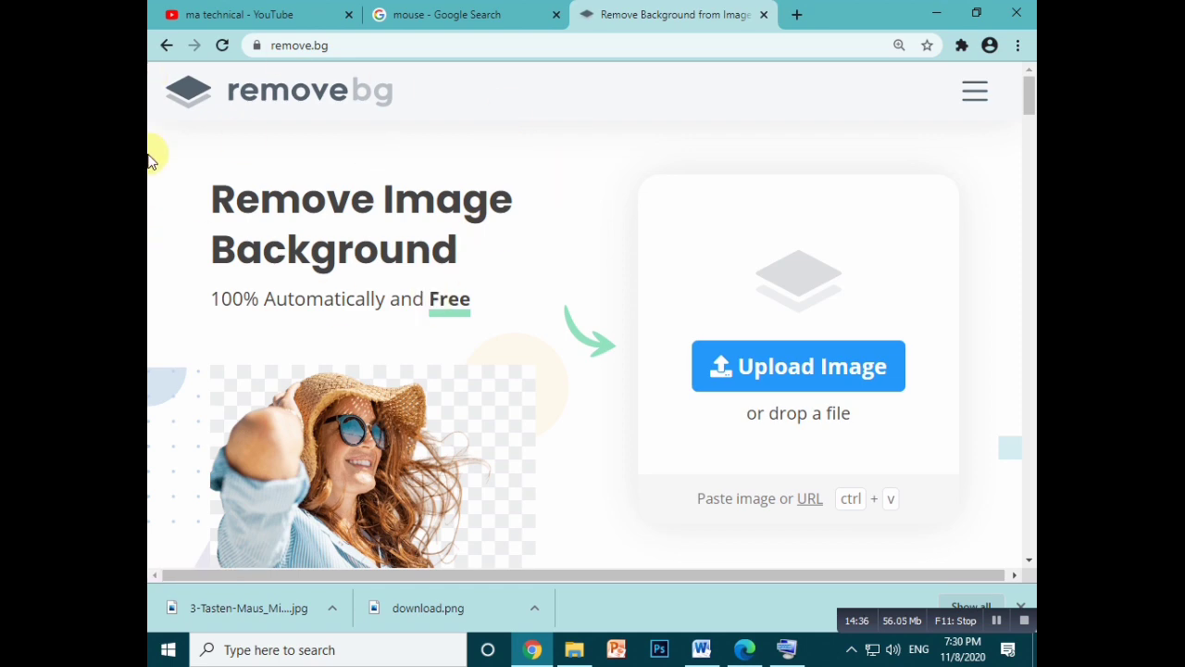
Step: Upload the 3-Tasten-Maus_Microsoft picture from the Desktop folder to remove.bg for automatic background removal
left_click(798, 364)
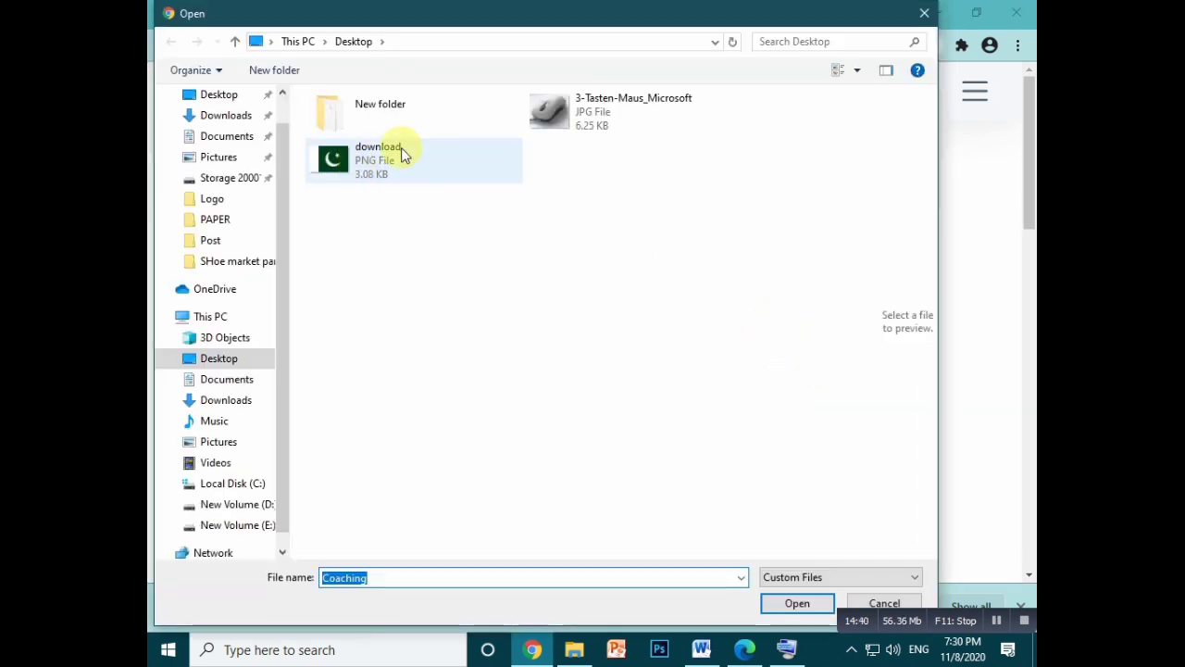
left_click(566, 121)
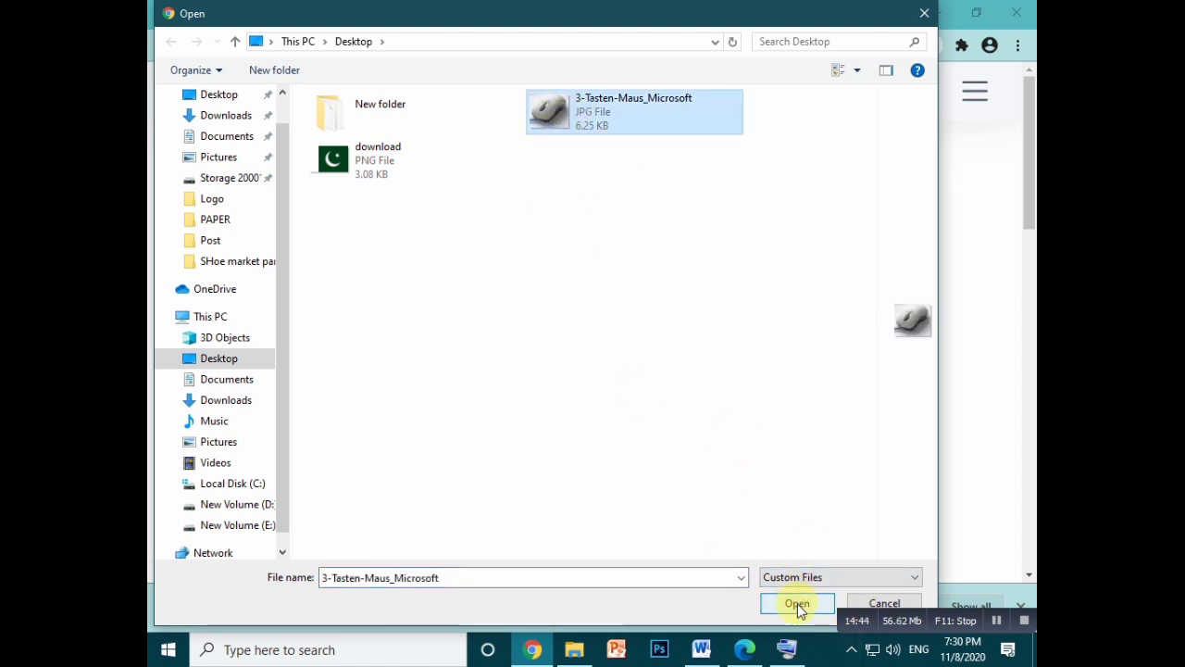
left_click(798, 604)
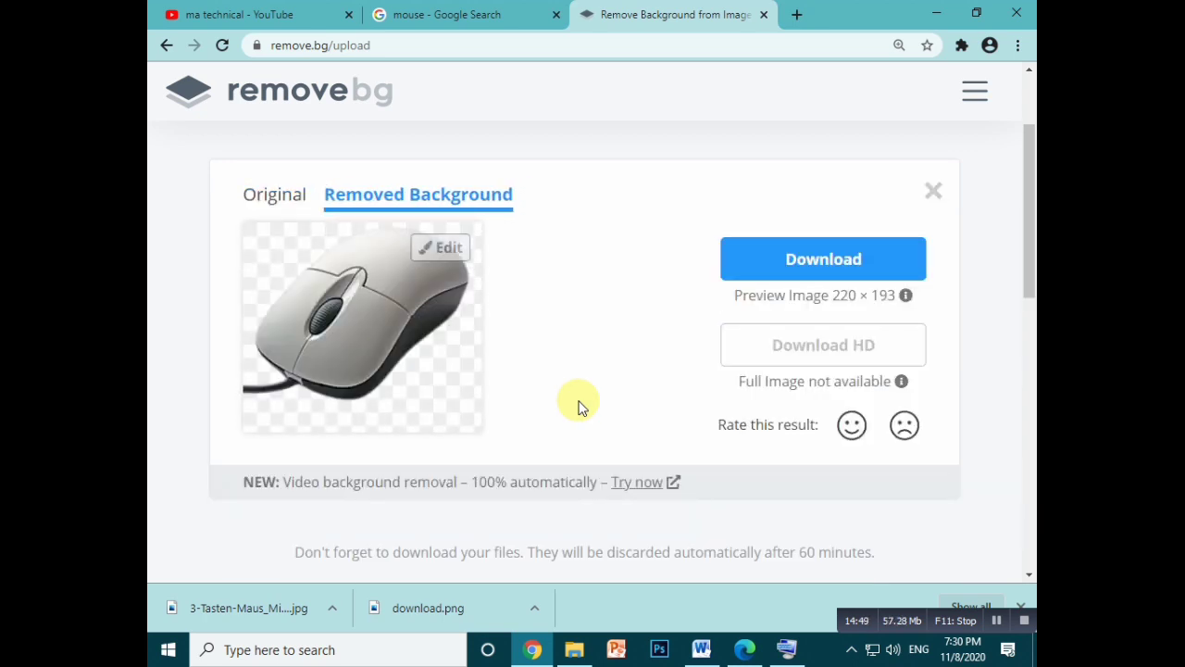
Step: Download the background-removed mouse picture from remove.bg and open the saved PNG to check it, closing it again
left_click(786, 275)
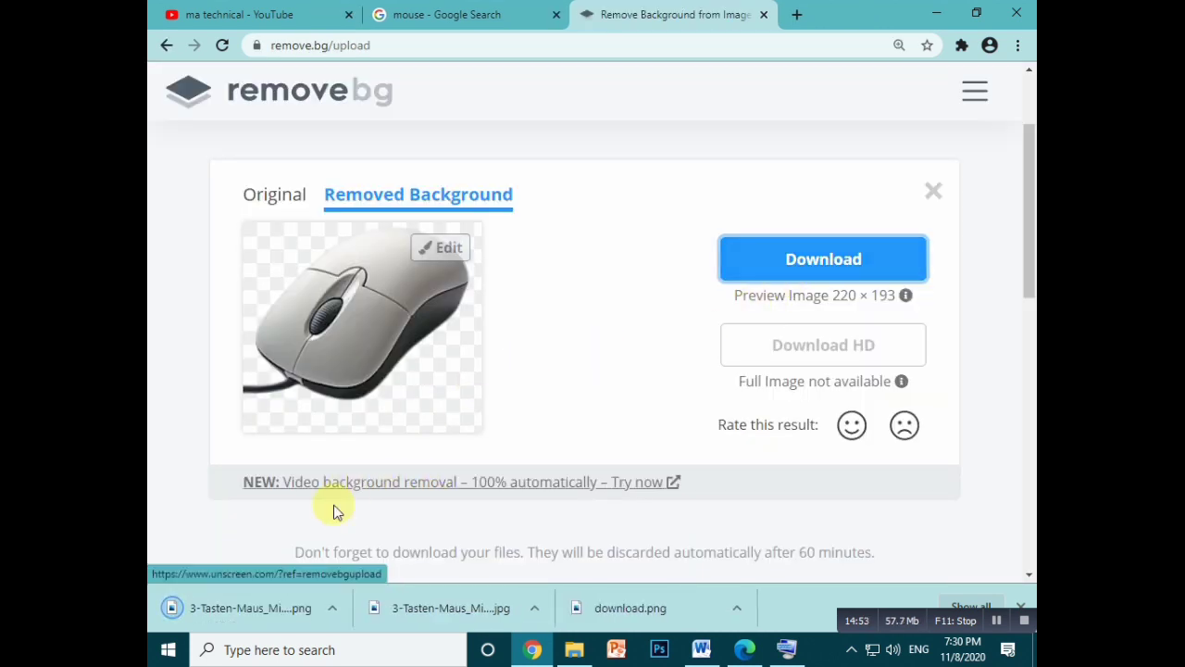
left_click(246, 619)
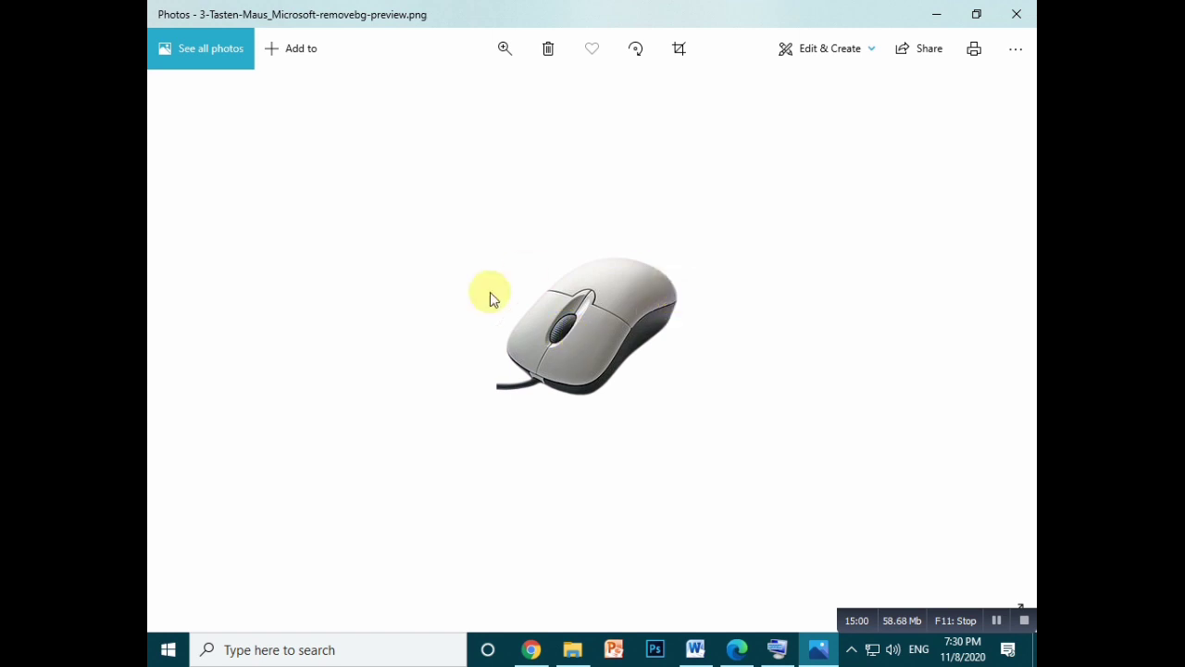
left_click(1016, 14)
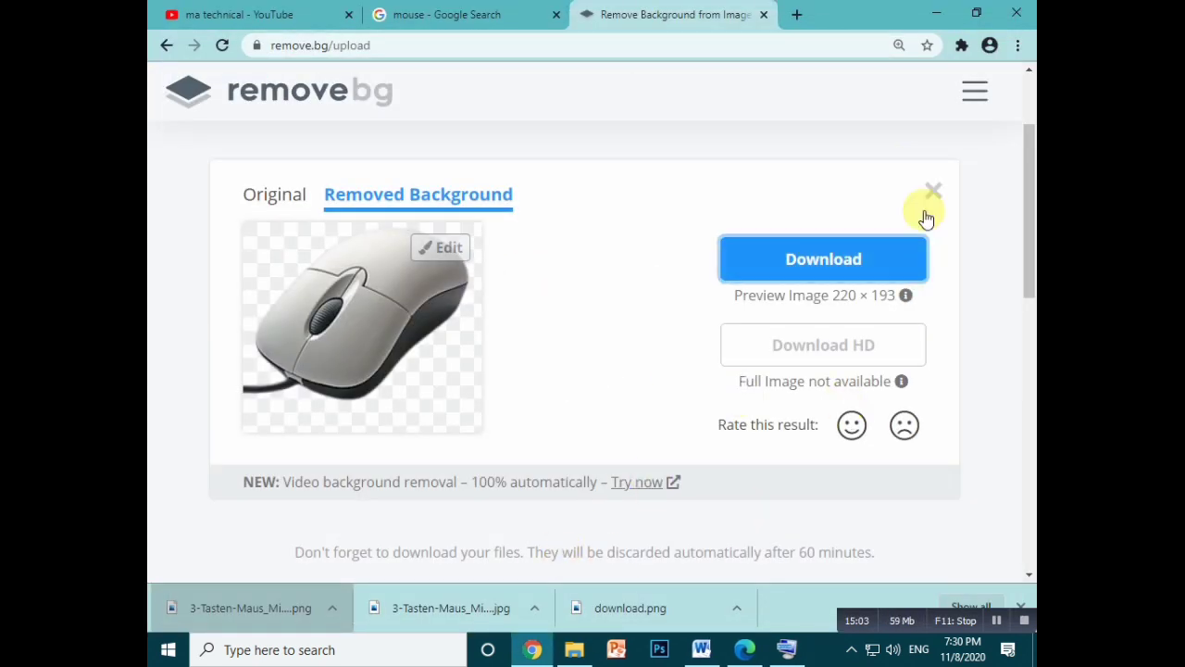
Step: Switch back to the Word document and list all available clip art using an empty search term
left_click(937, 12)
left_click(712, 650)
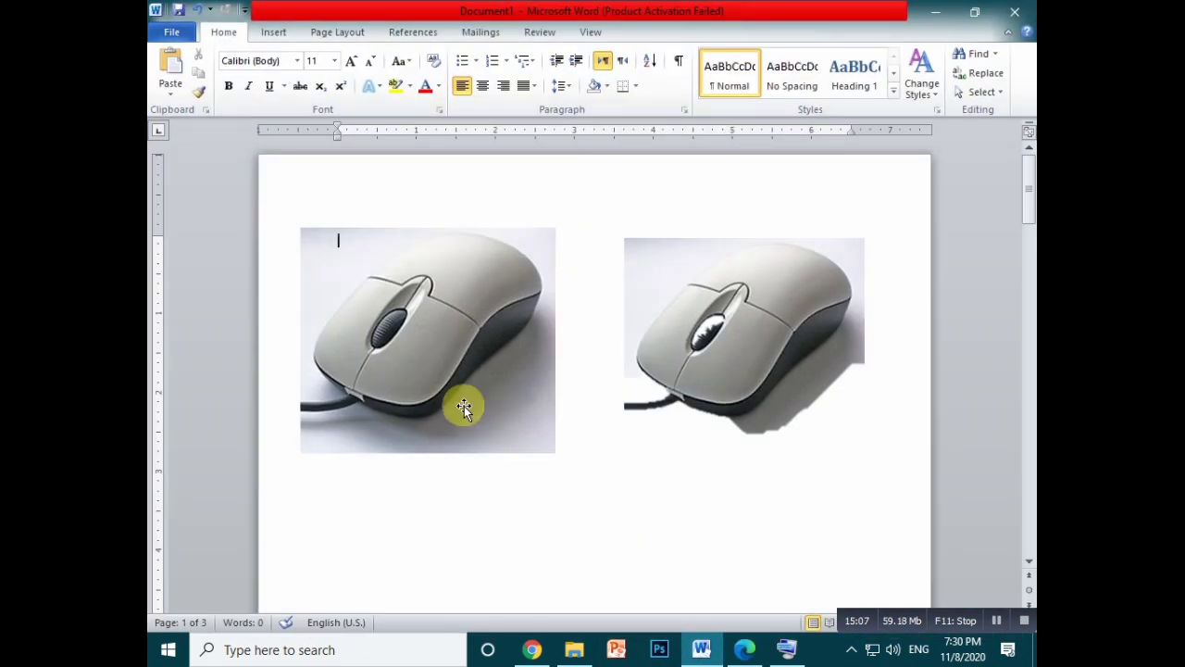
left_click(273, 33)
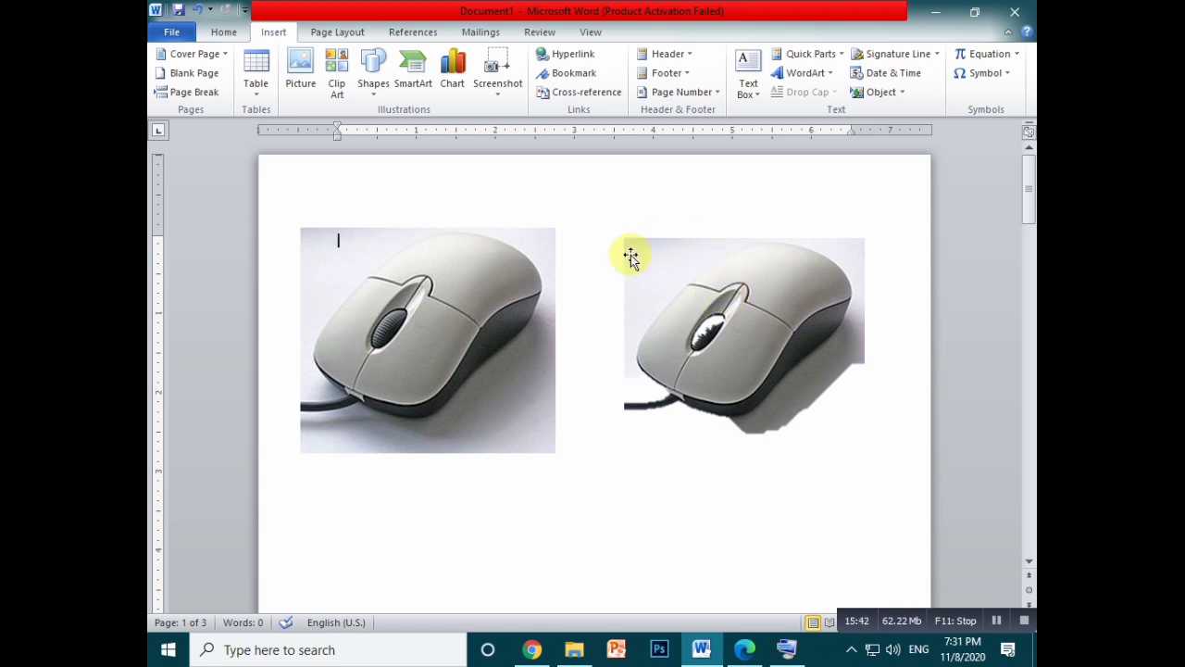
left_click(358, 75)
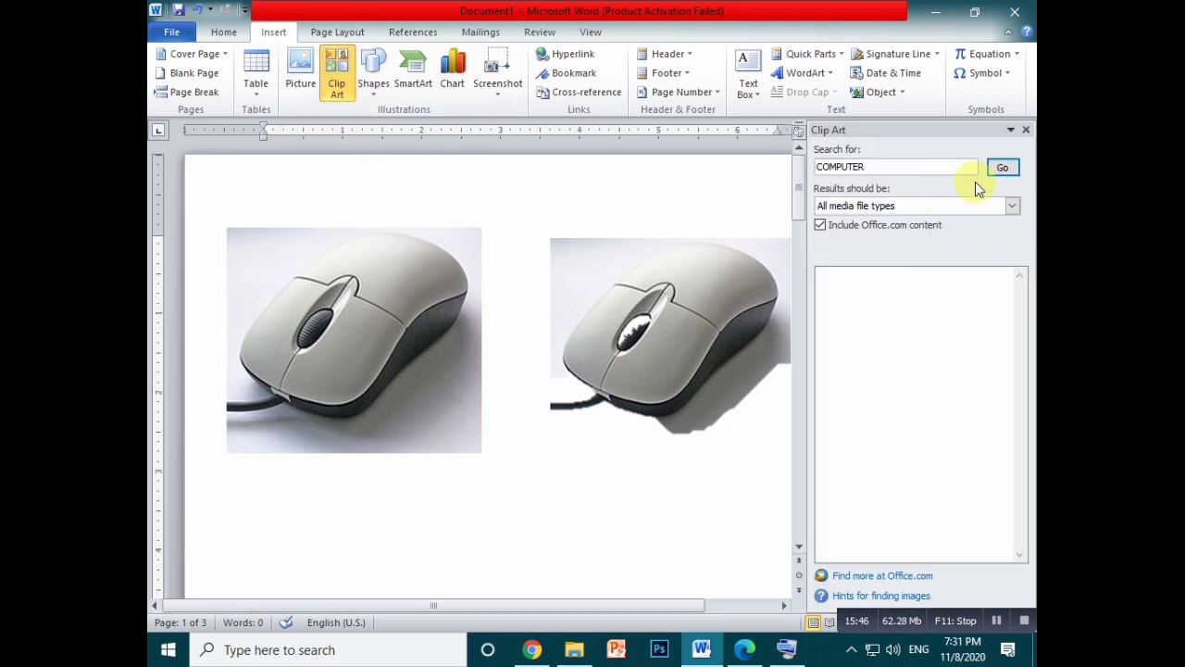
left_click_drag(967, 166, 781, 172)
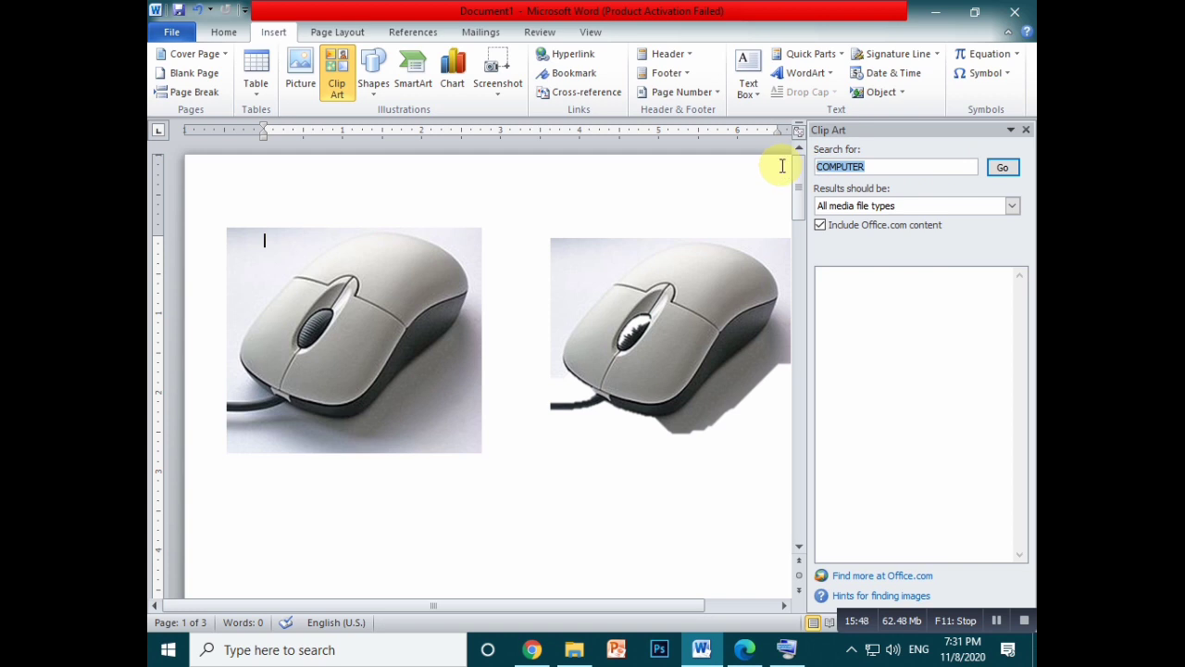
key("BackSpace")
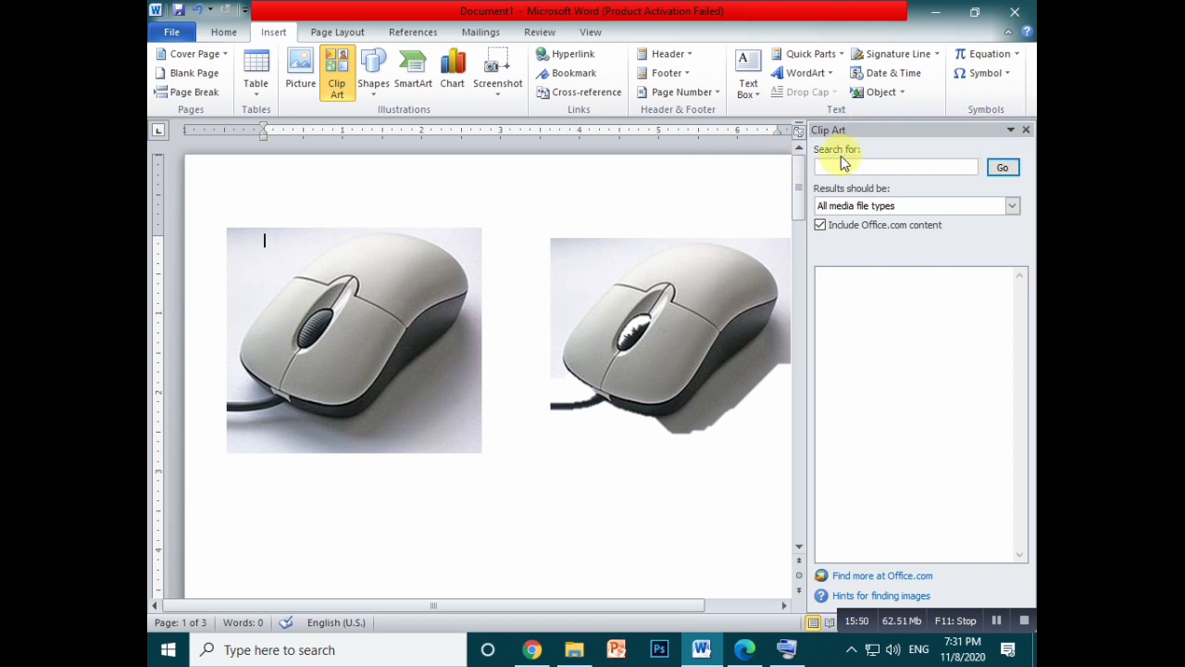
left_click(1001, 167)
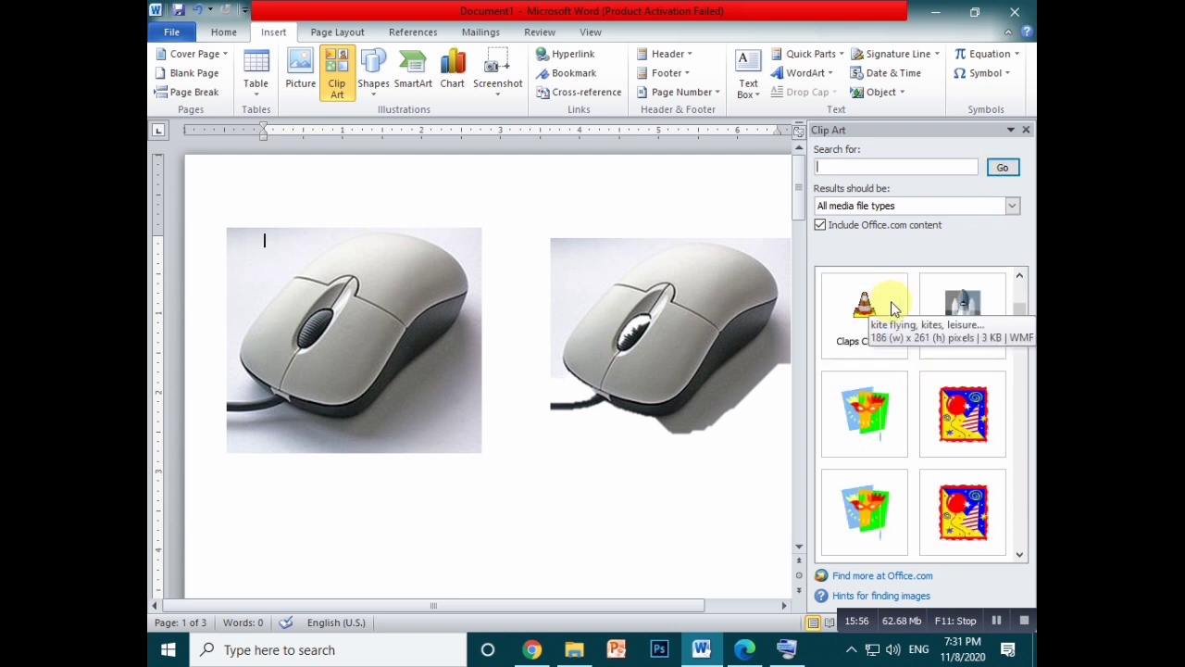
Step: Search the clip art for "computer" and insert the desktop computer with blue screen into the document
left_click(847, 167)
type("c")
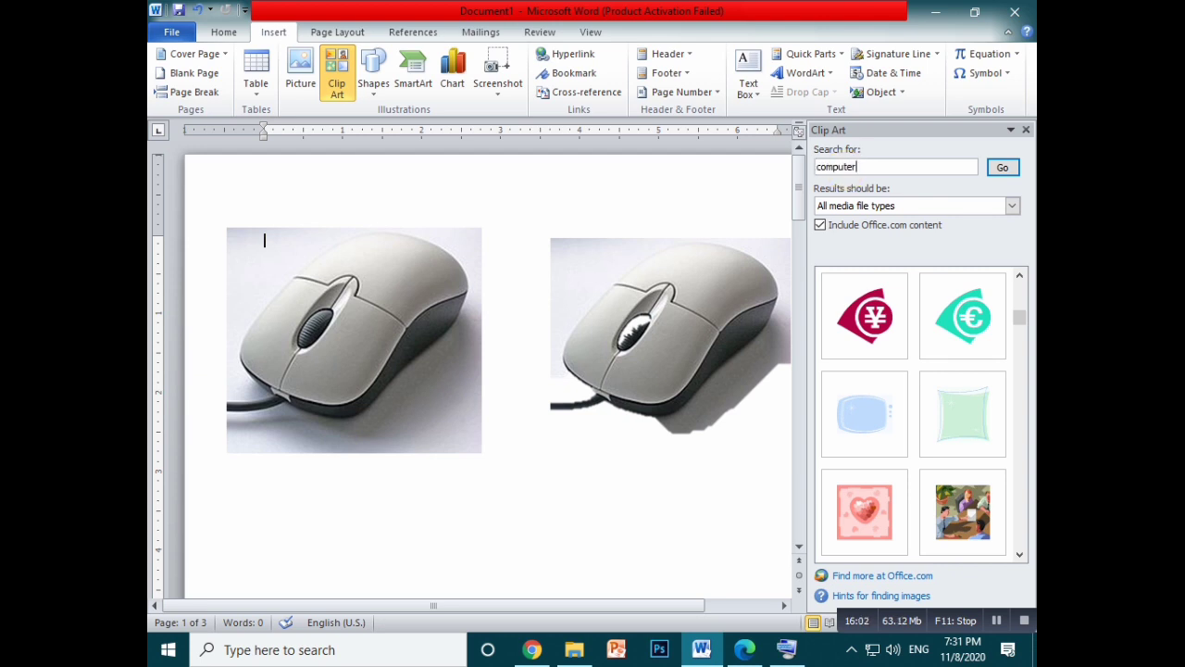
type("omputer")
left_click(1003, 168)
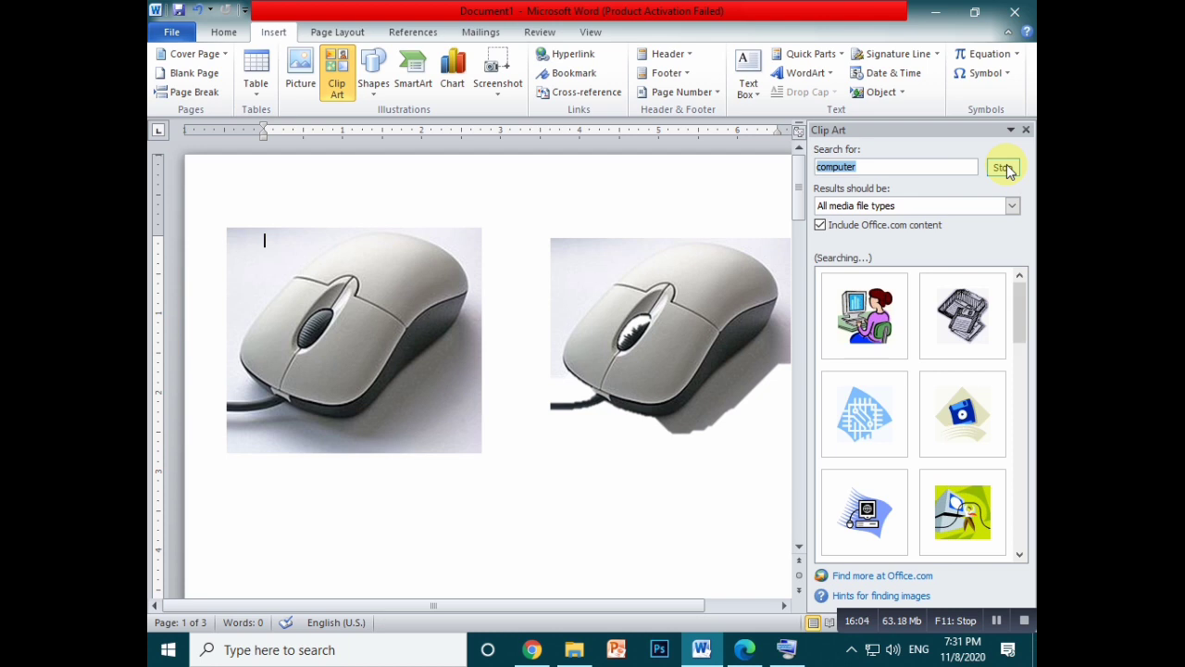
scroll(903, 371, "down", 5)
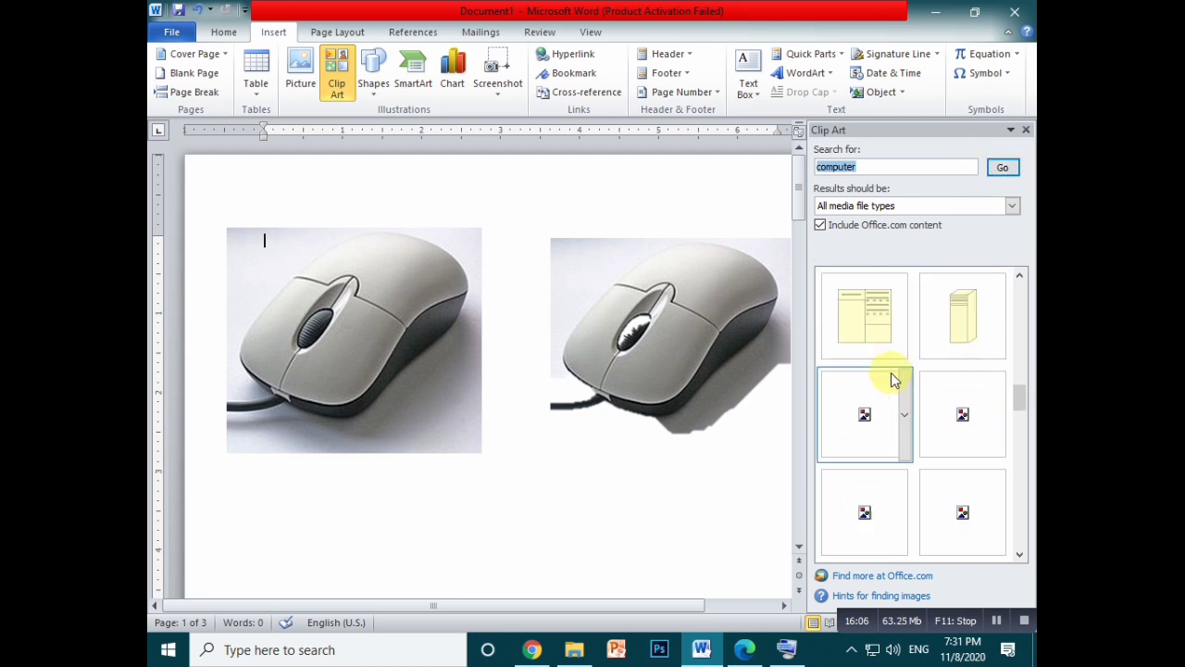
scroll(908, 380, "up", 3)
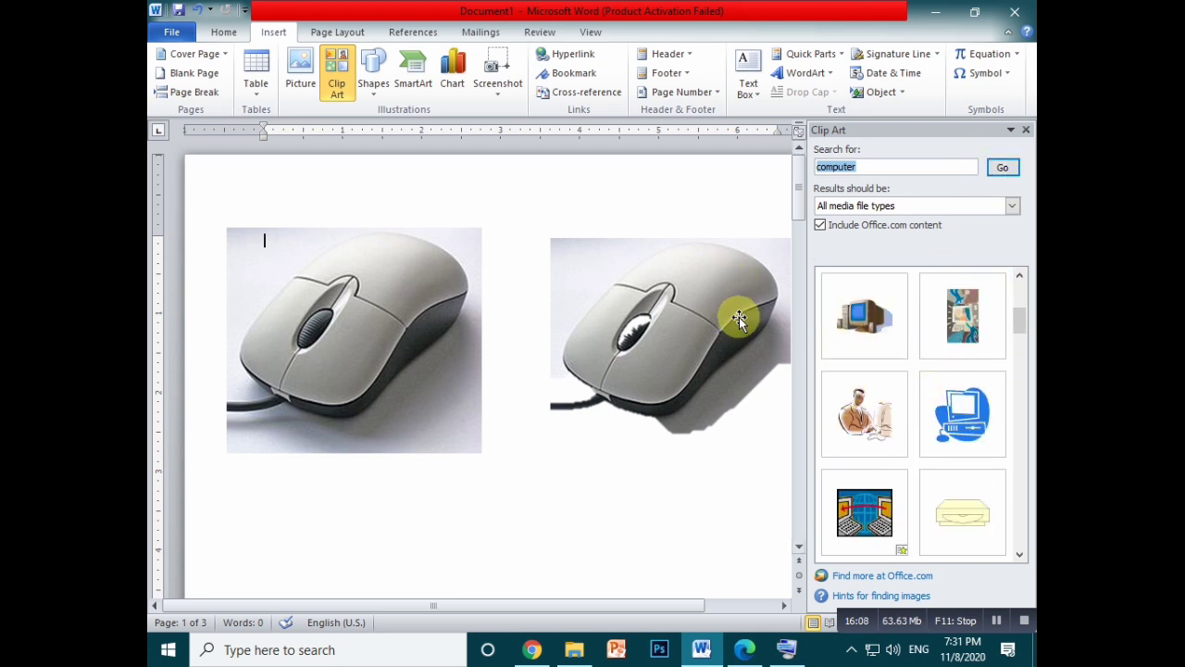
left_click(864, 322)
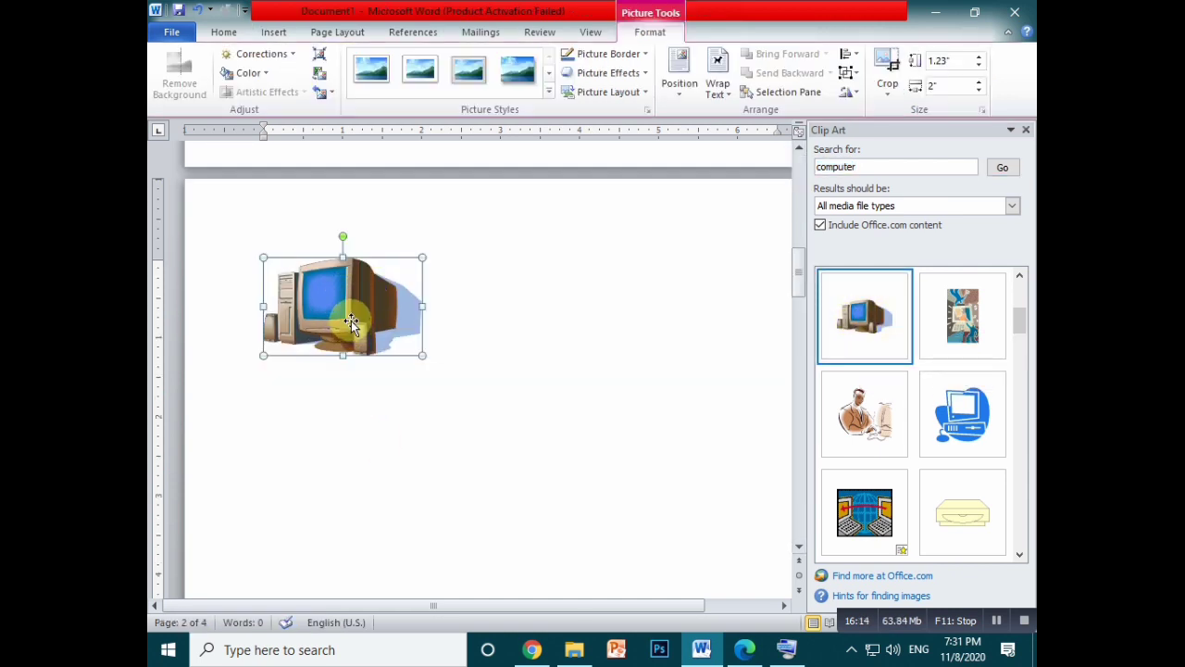
left_click(549, 301)
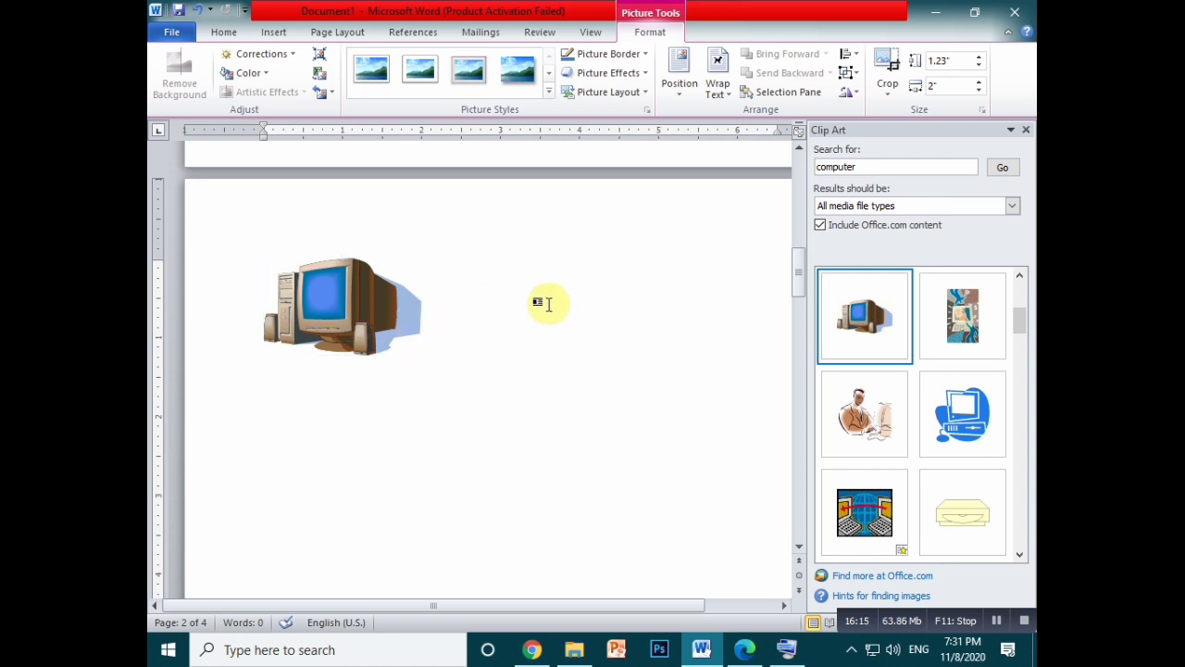
Step: Draw a tall oval shape beside the computer clip art
left_click(274, 32)
left_click(370, 88)
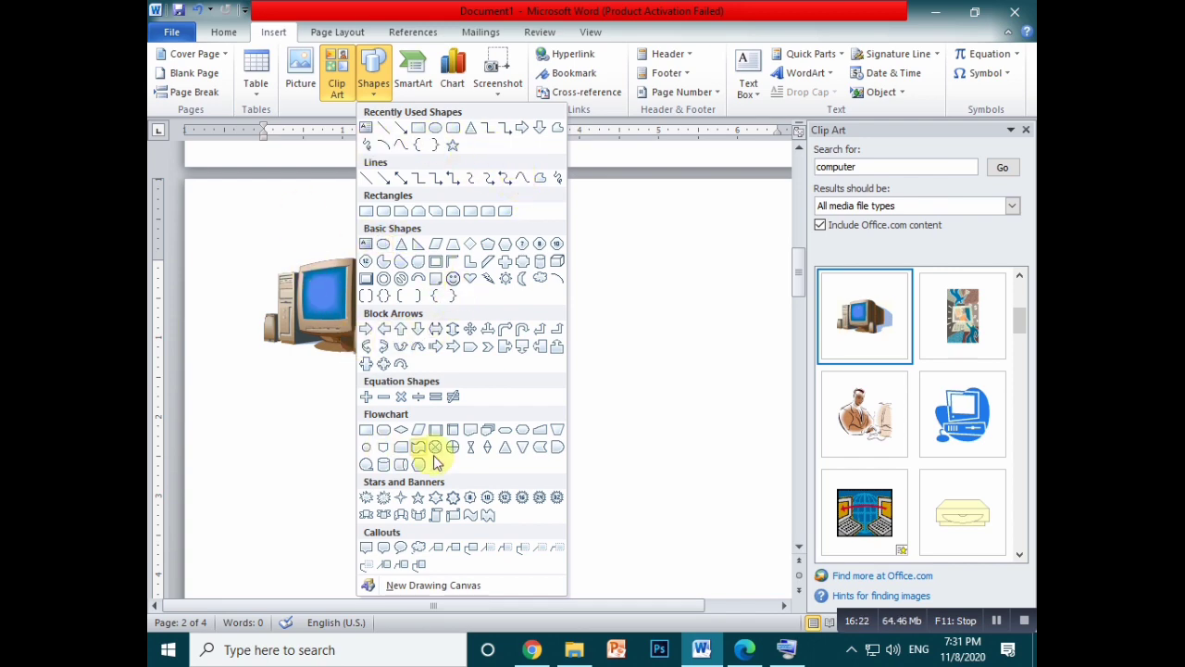
left_click(436, 130)
mouse_move(444, 257)
left_mouse_down()
mouse_move(510, 315)
mouse_move(528, 372)
left_mouse_up()
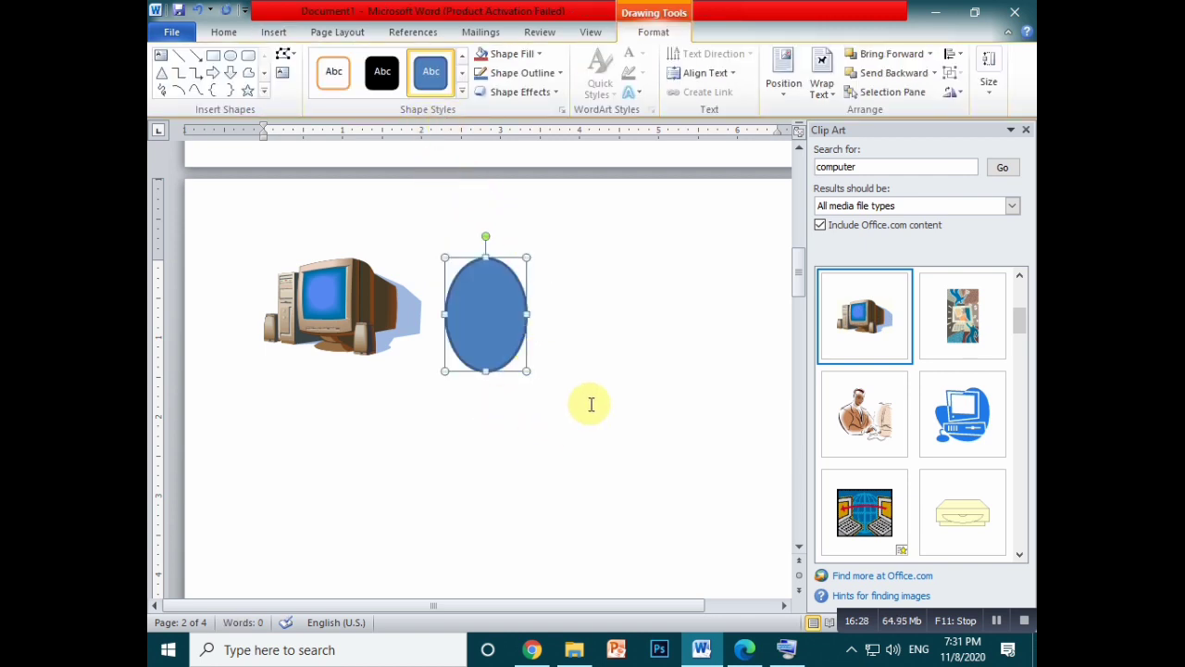
Step: Apply the shape style with a black outline and white fill to the oval
left_click(462, 92)
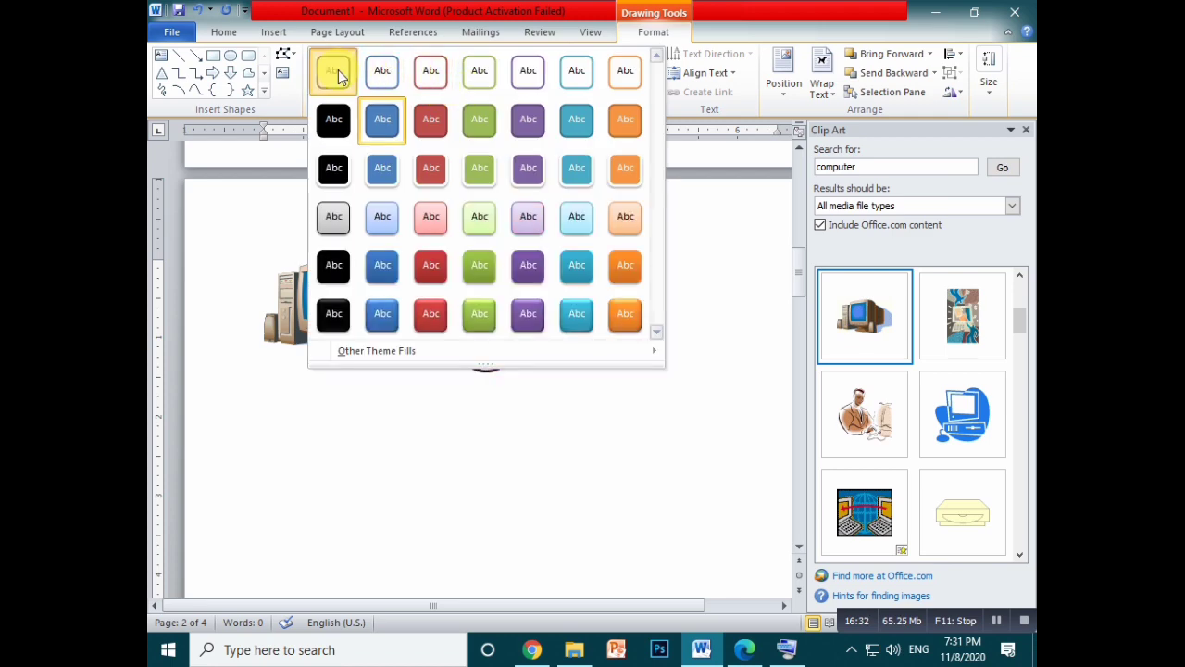
left_click(336, 74)
left_click(461, 90)
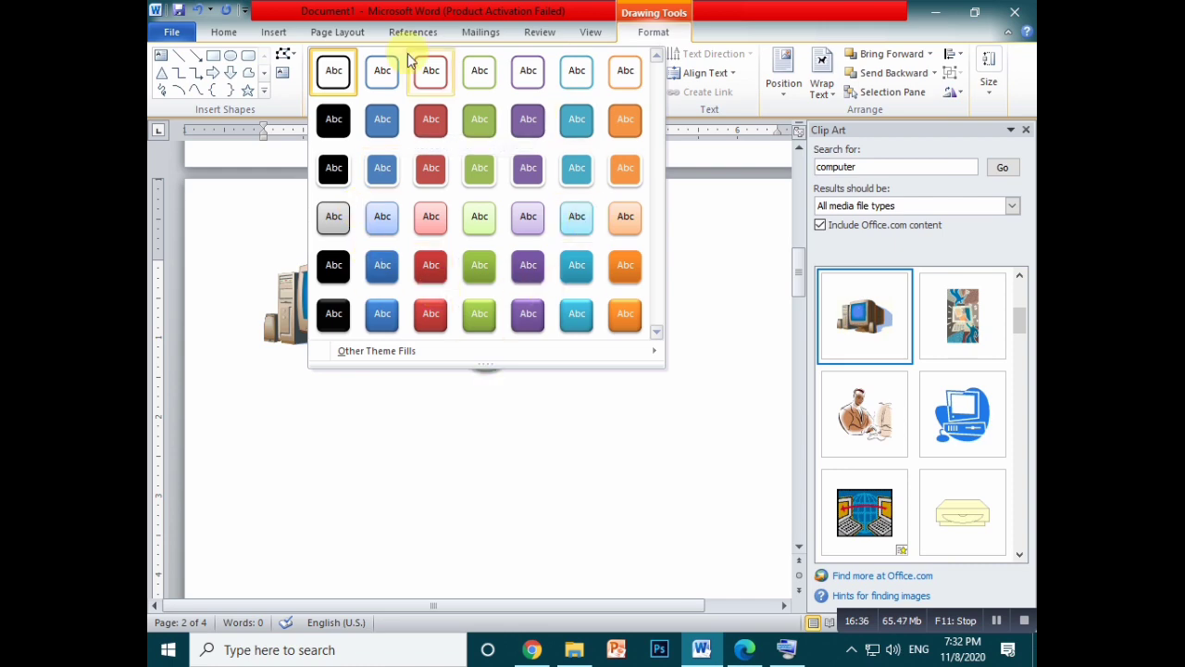
left_click(708, 305)
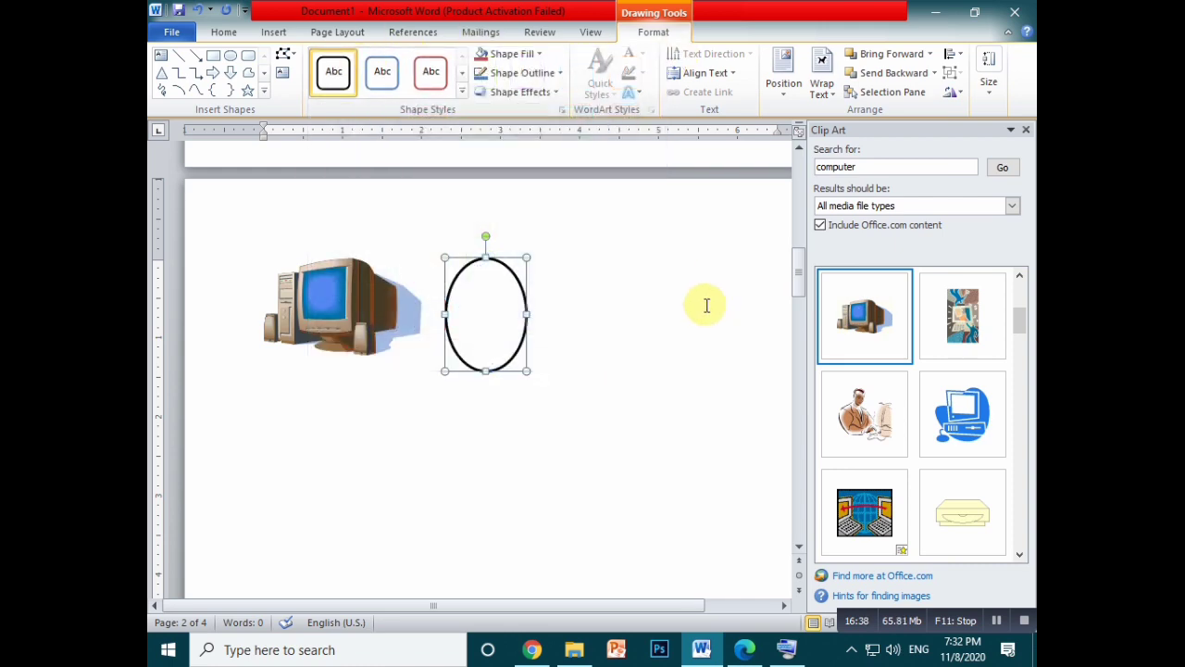
left_click(620, 283)
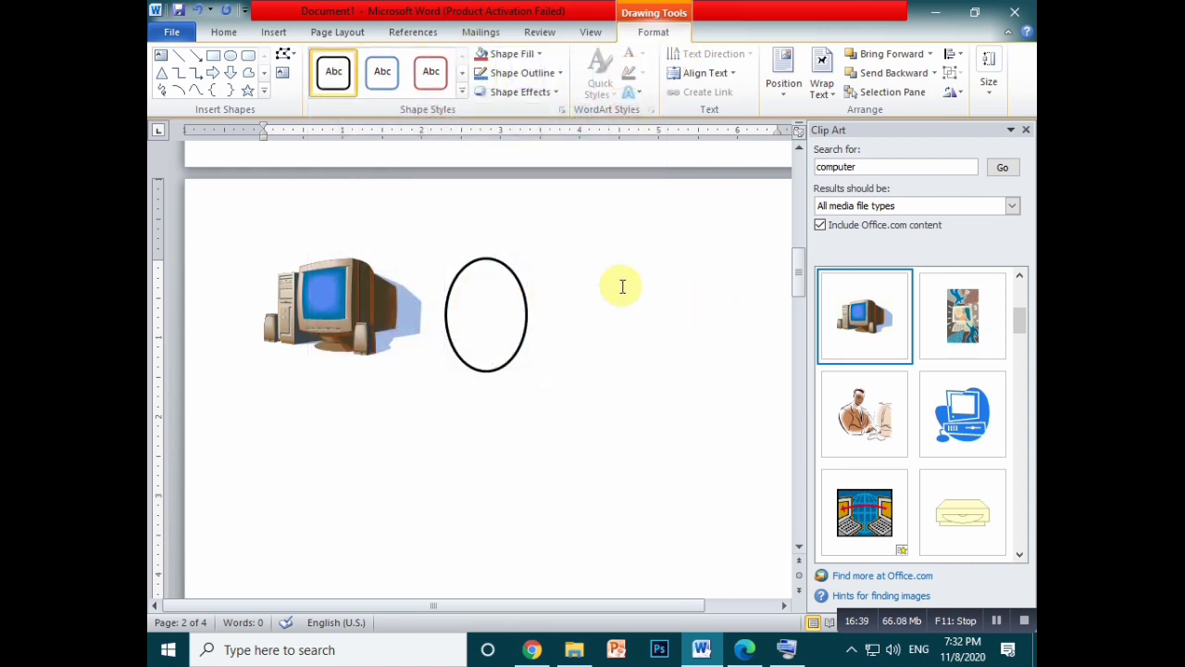
Step: Reselect the oval and look through the shape style gallery without choosing another style
left_click(520, 299)
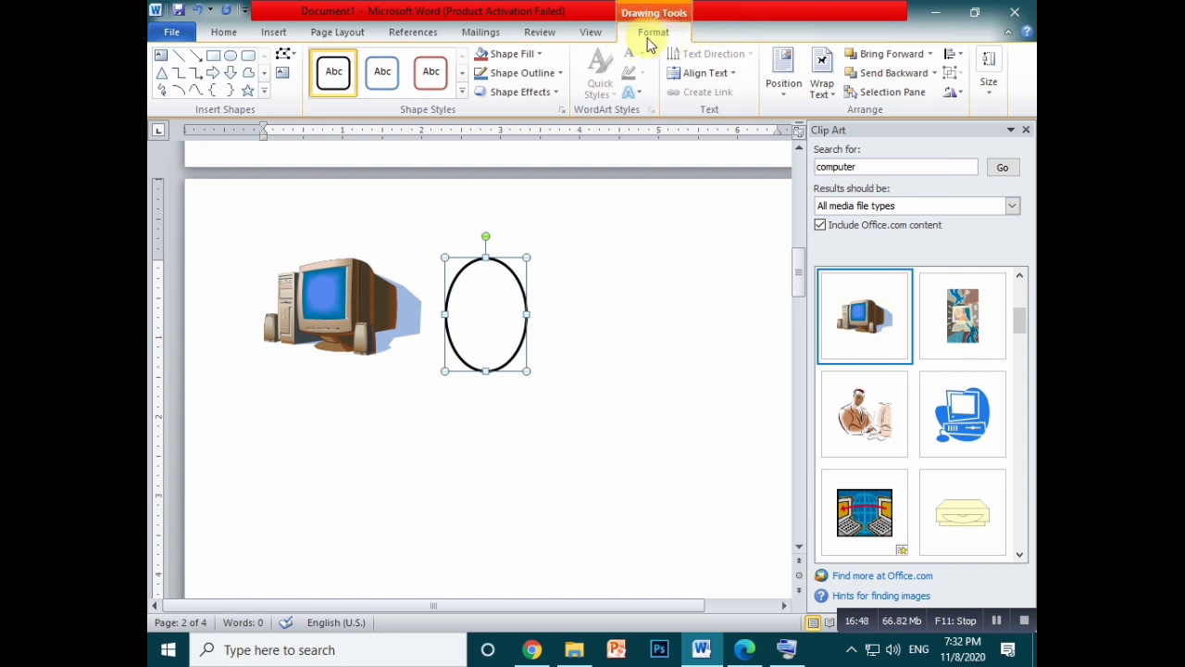
left_click(461, 91)
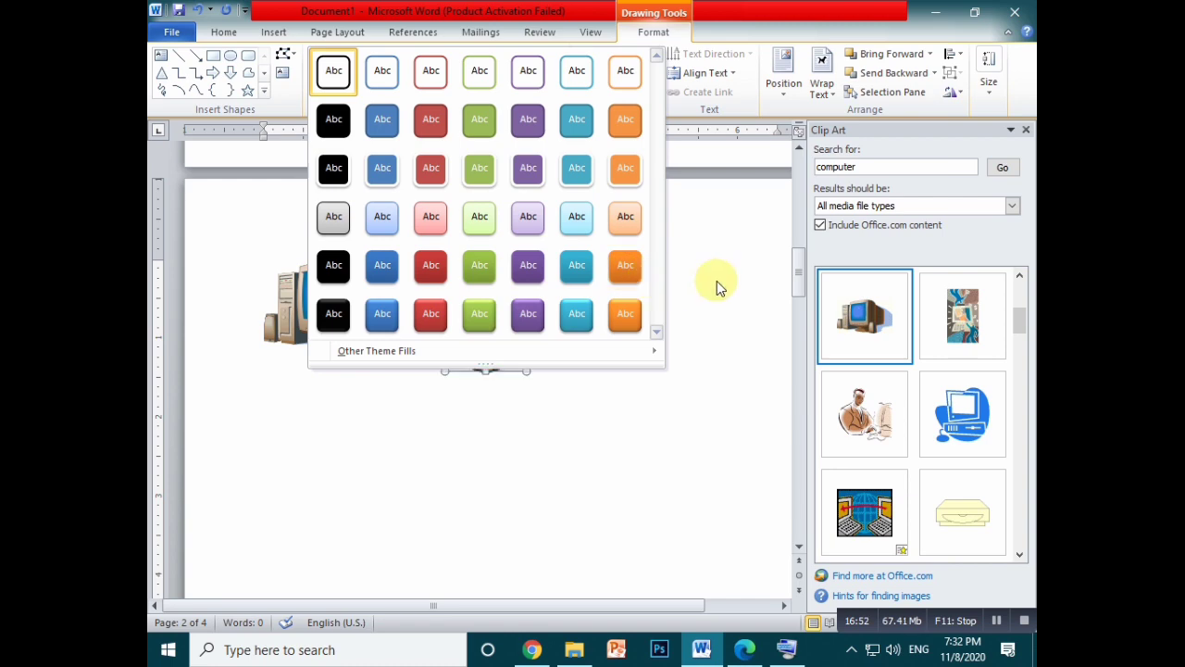
left_click(711, 205)
Step: Browse the List and Process layouts among the SmartArt graphics and leave without inserting one
left_click(273, 32)
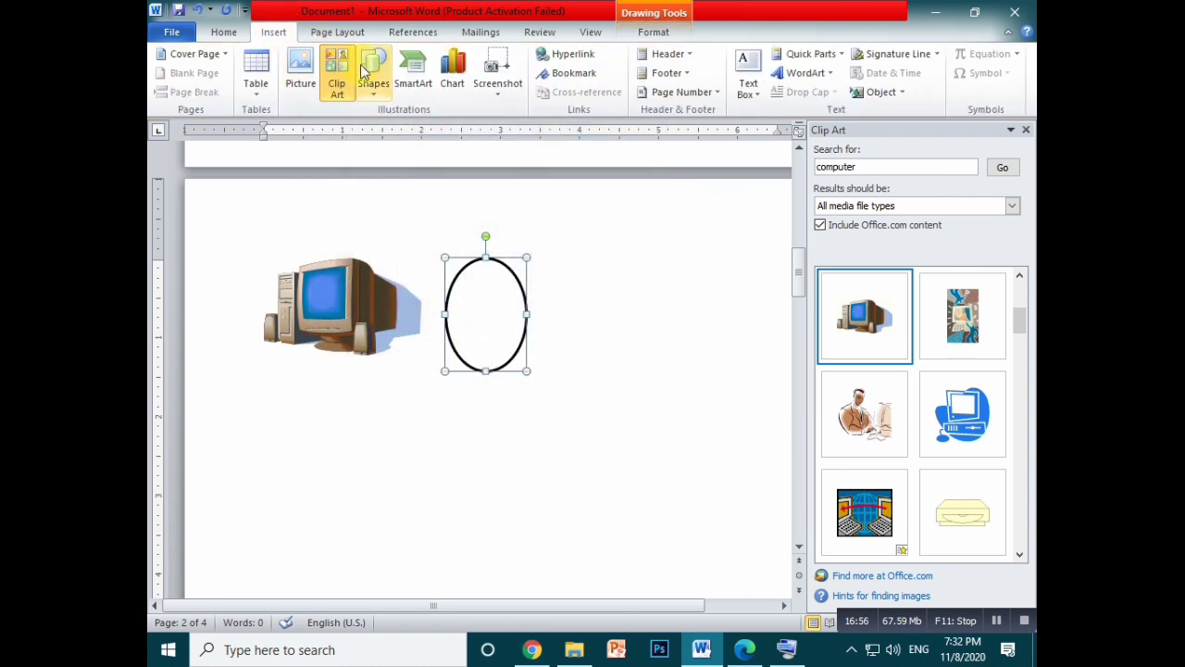
left_click(414, 83)
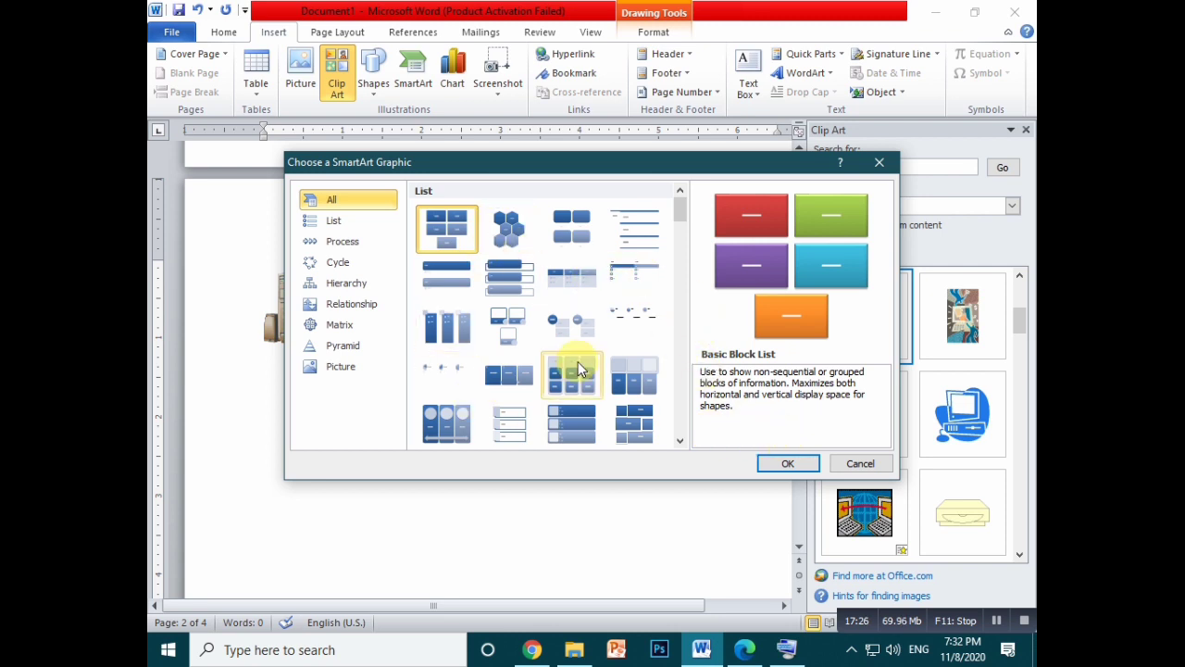
scroll(553, 335, "down", 3)
scroll(553, 336, "down", 6)
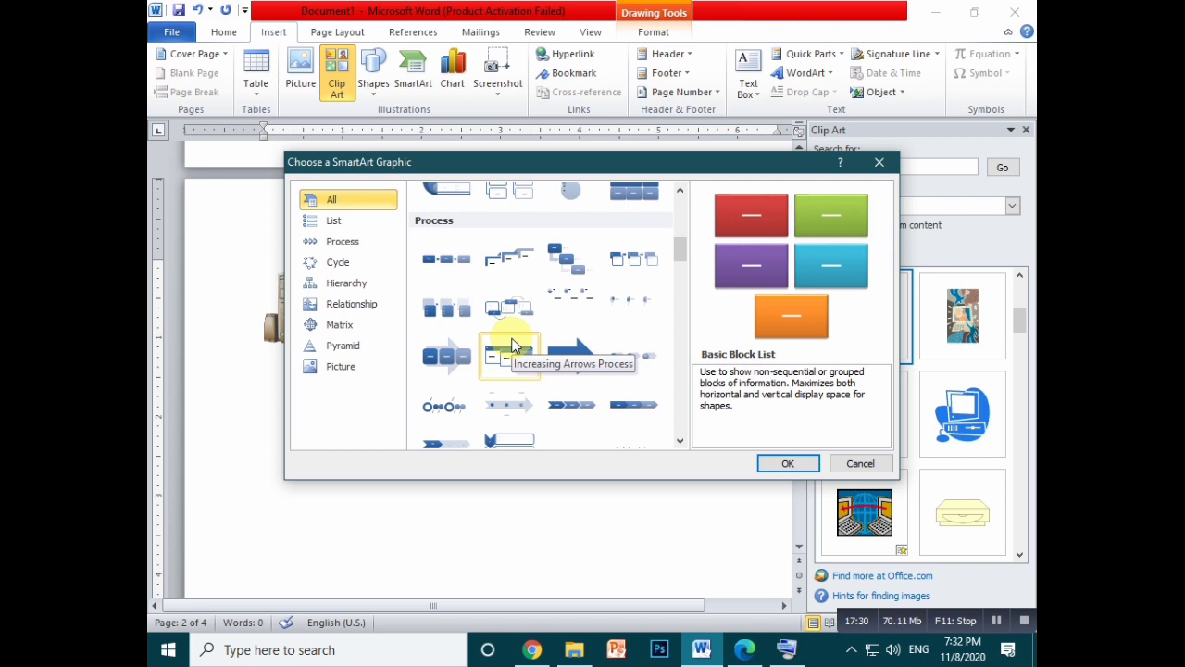
scroll(514, 333, "up", 9)
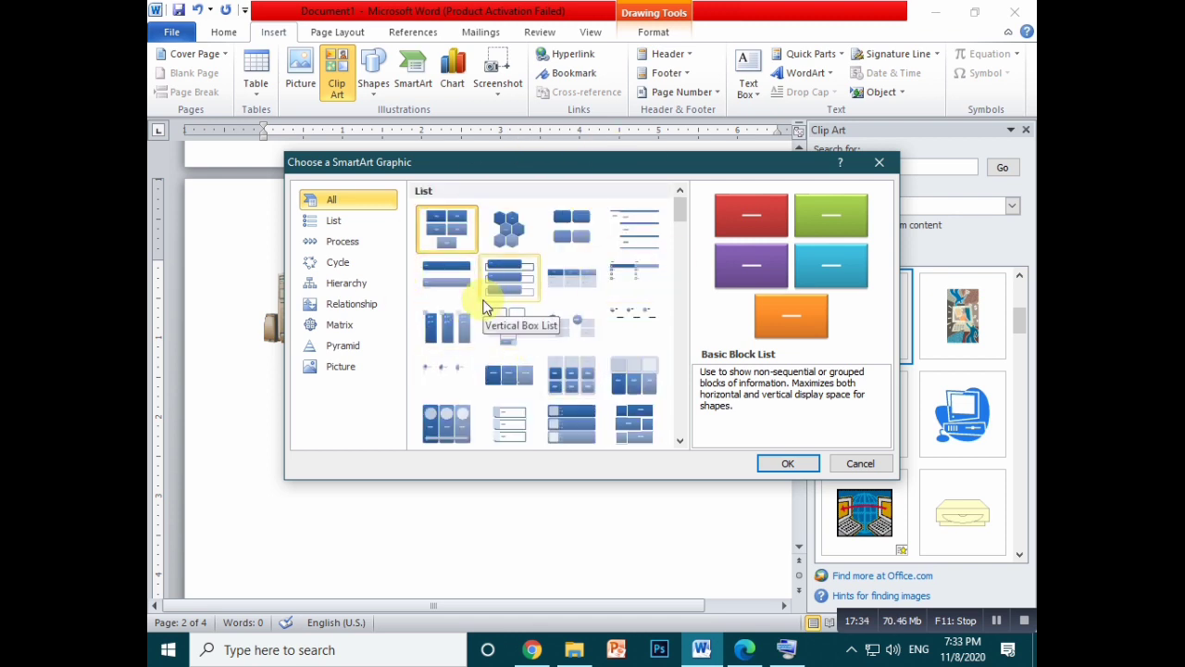
left_click(859, 463)
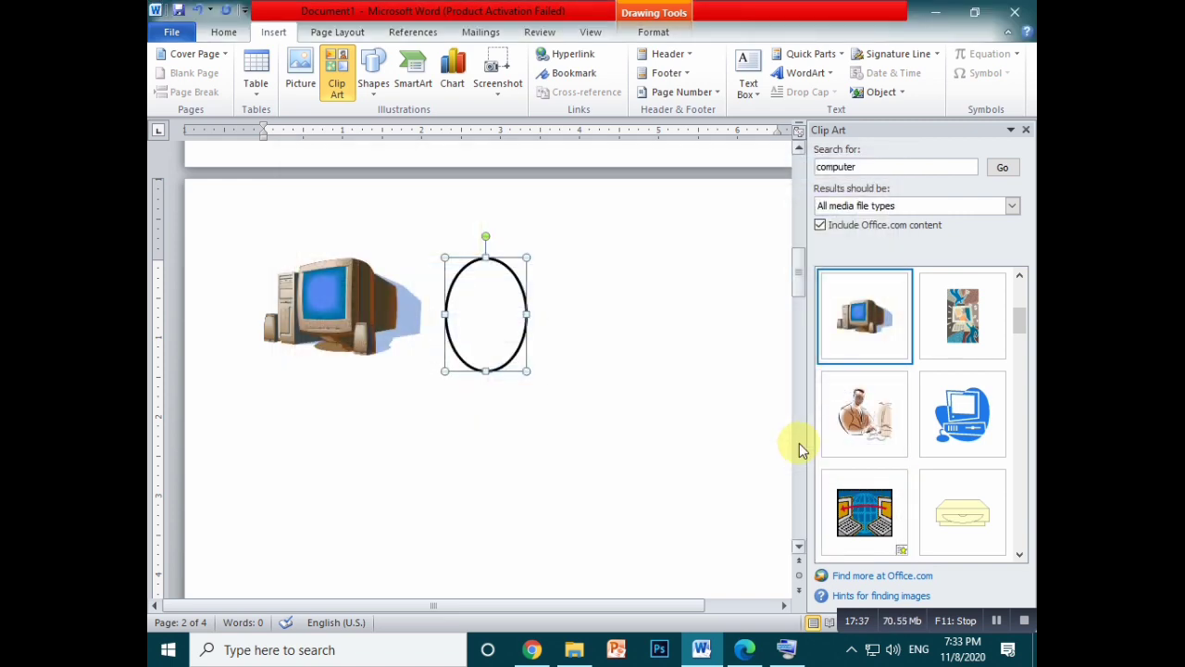
Step: Insert a clustered column chart with the sample data, and close the Clip Art pane and the Excel data sheet
left_click(454, 78)
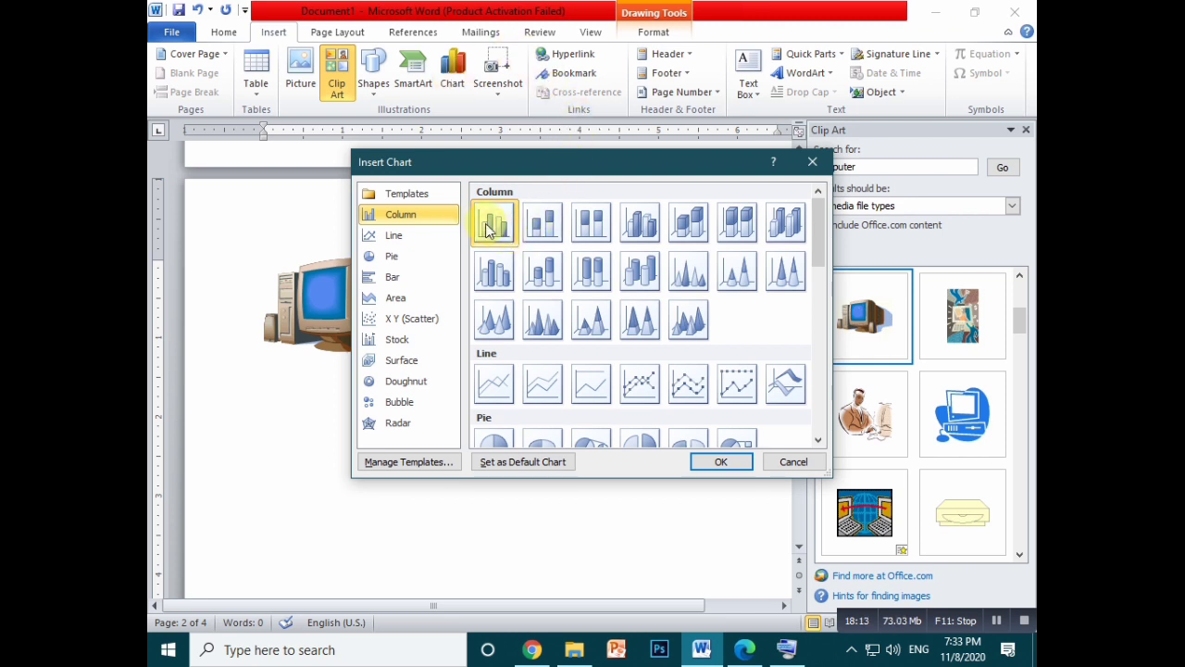
left_click(714, 462)
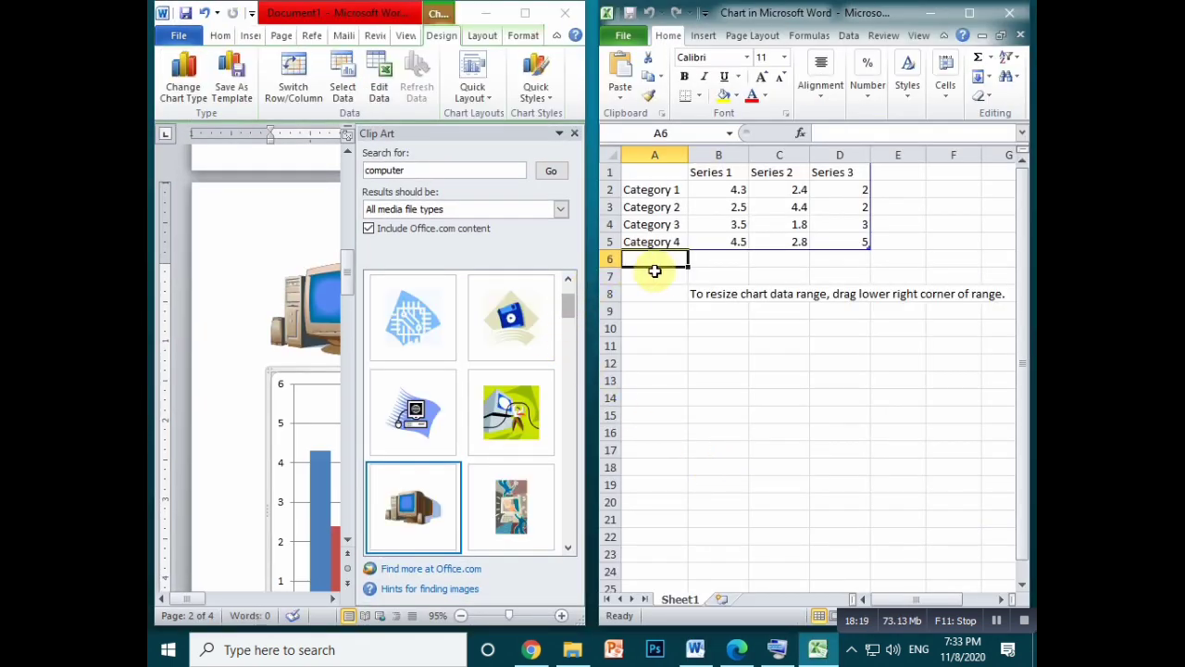
left_click(574, 133)
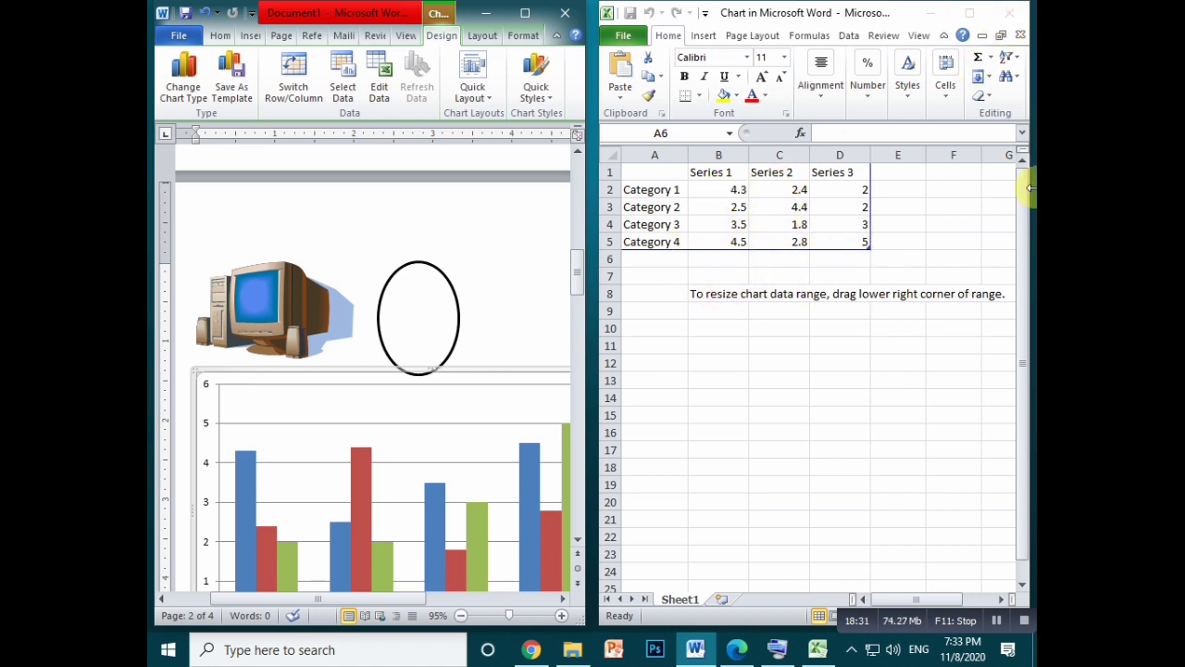
left_click(1018, 16)
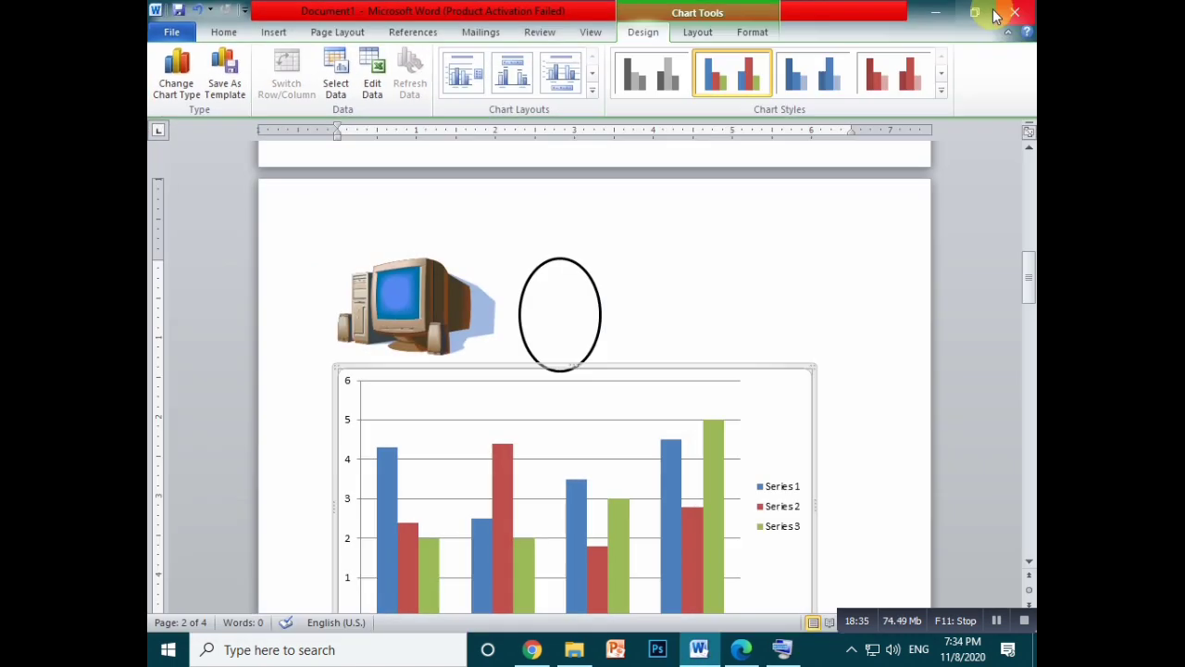
Step: Show the desktop as a possible screenshot area and return to the Word document
left_click(274, 33)
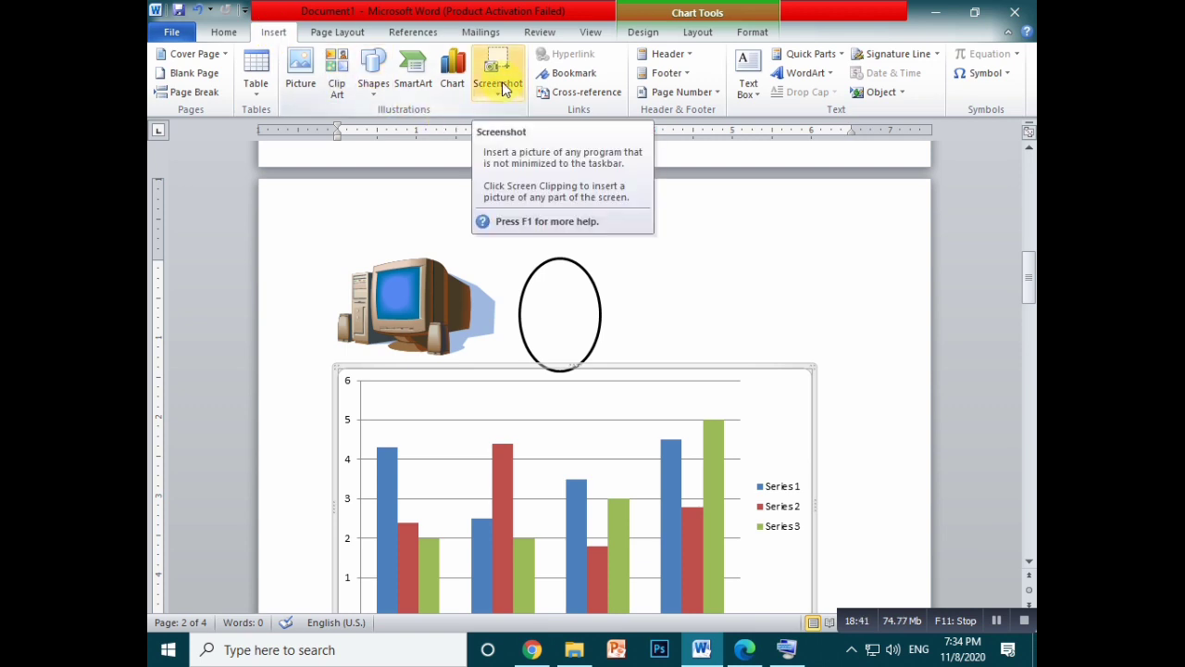
left_click(935, 12)
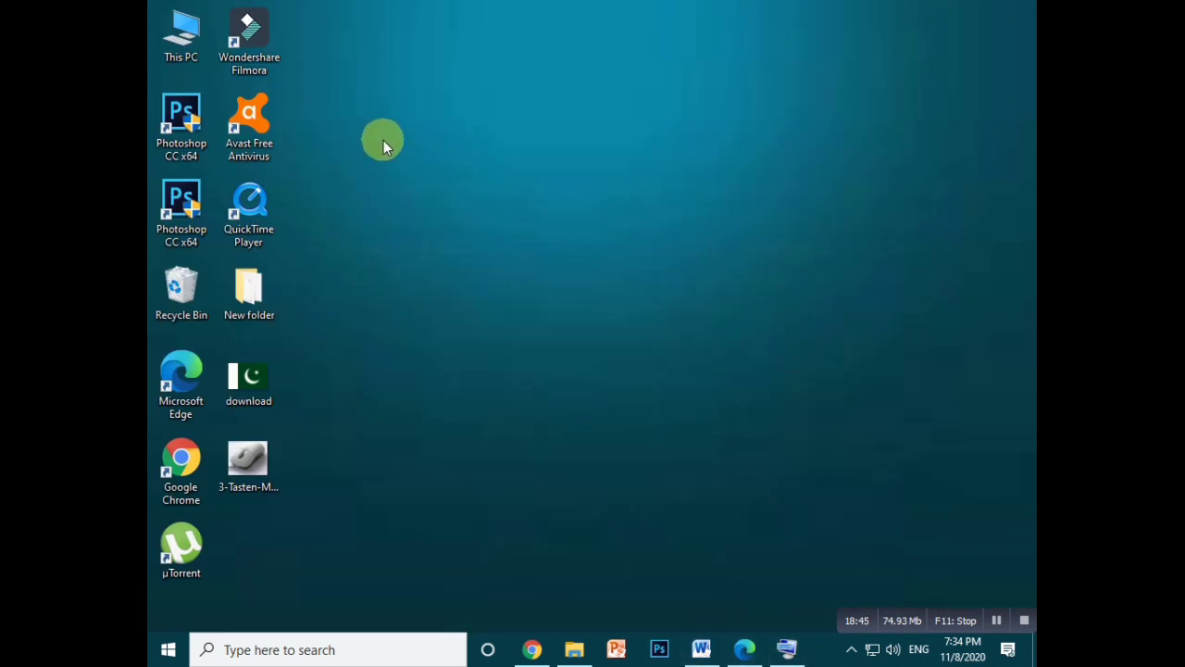
left_click_drag(383, 140, 848, 421)
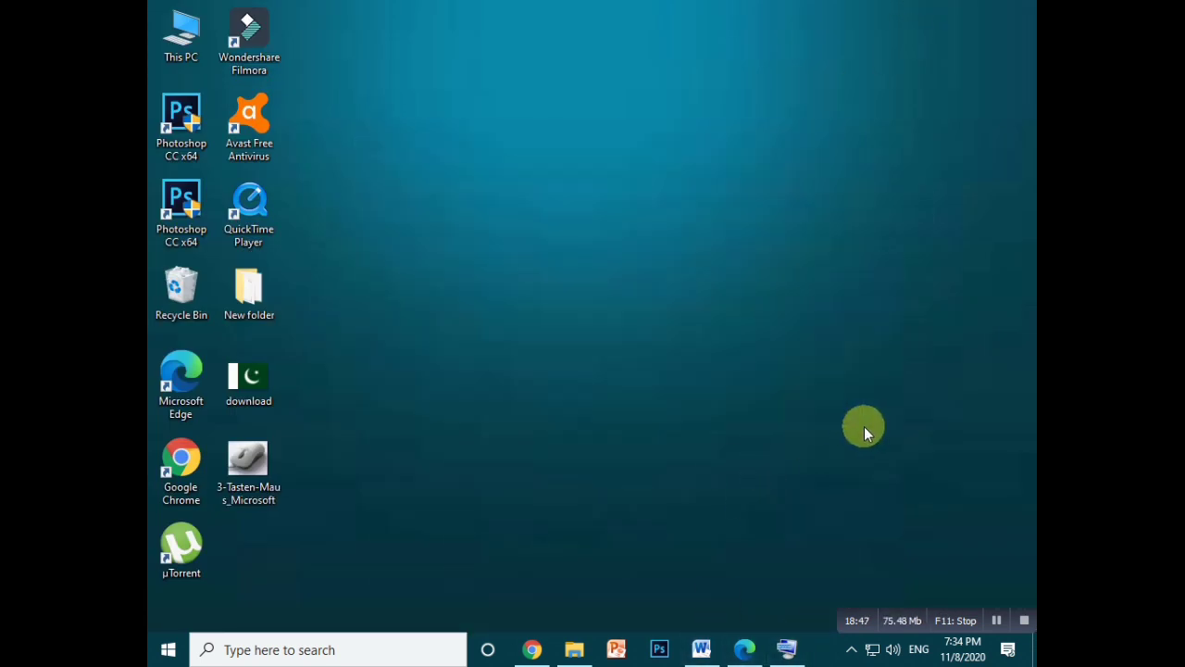
left_click(701, 649)
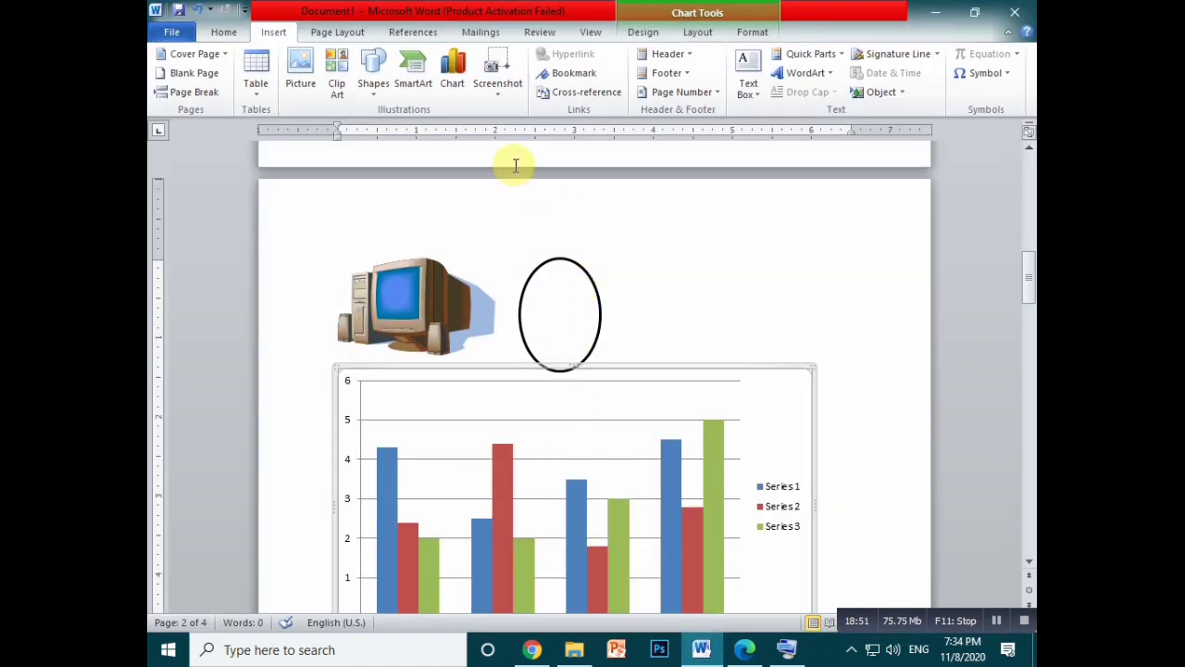
Step: Look at the windows available for a screenshot, and bring up the File Explorer window and minimize it again
left_click(499, 88)
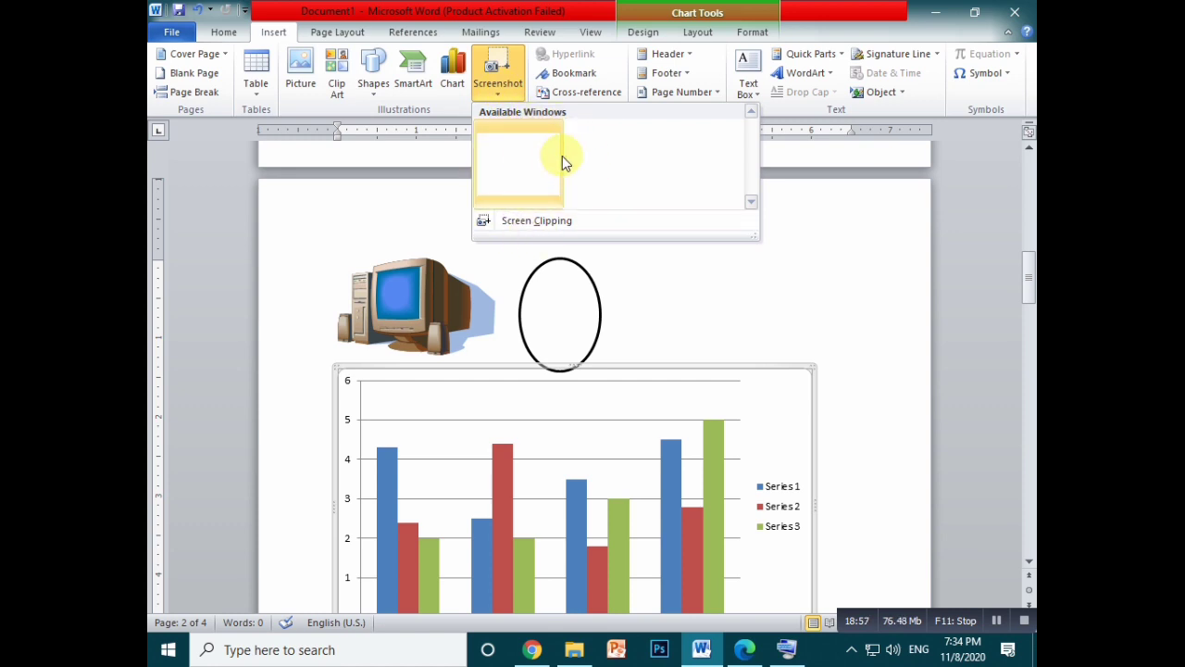
left_click(574, 650)
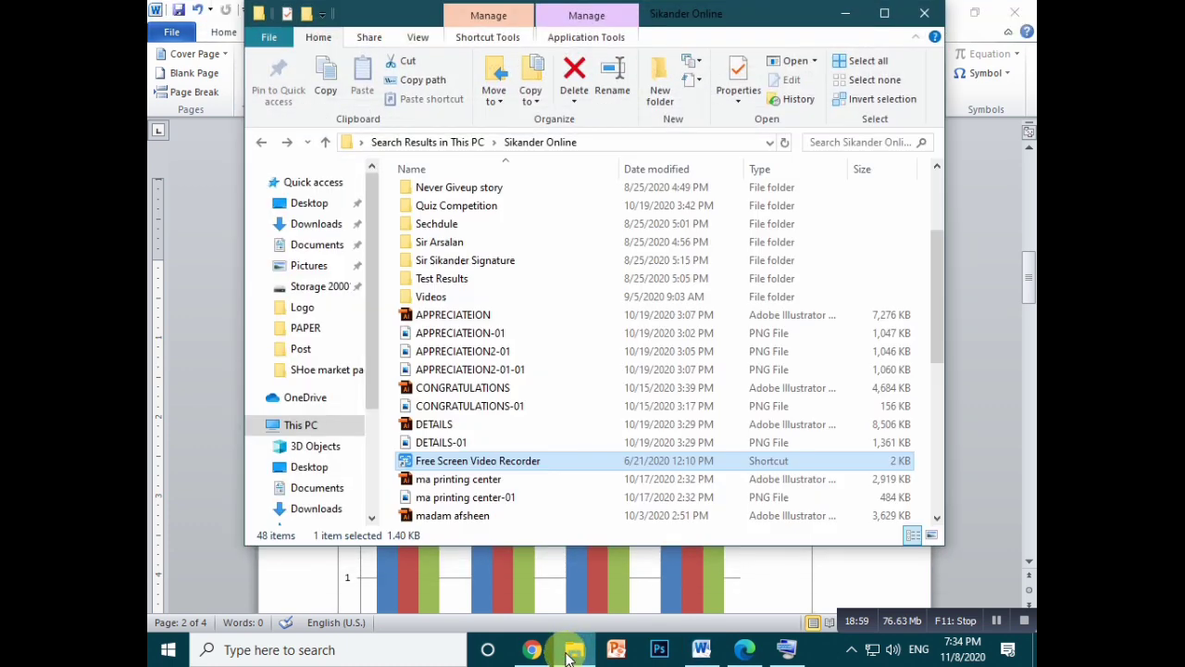
left_click(844, 13)
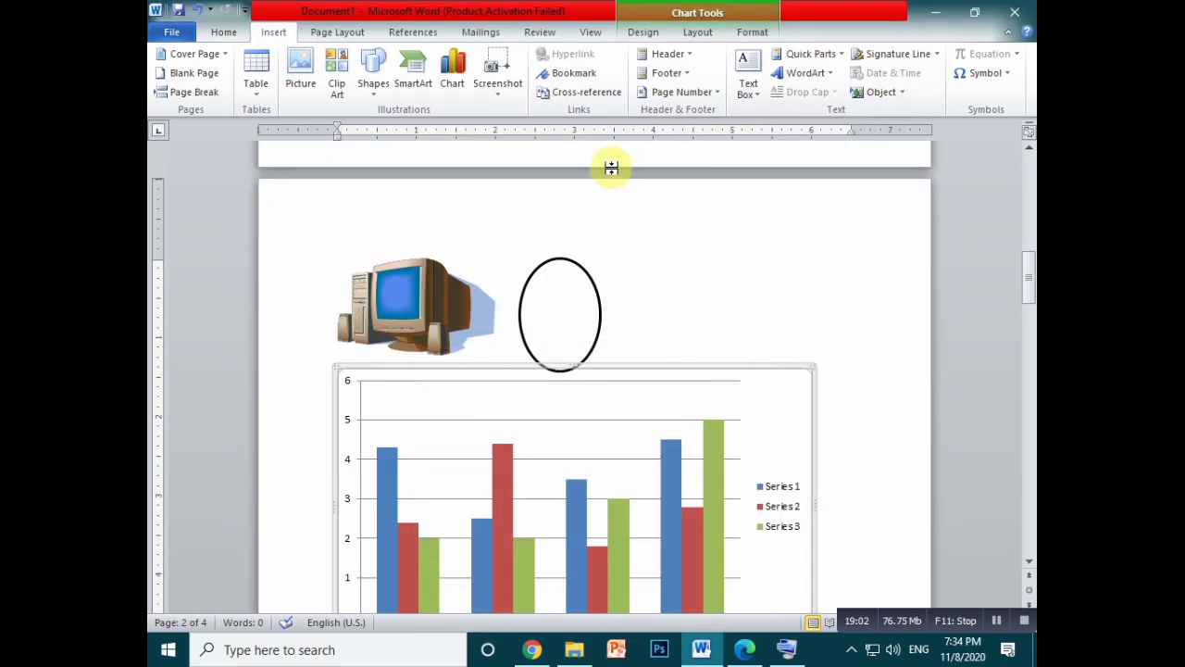
Step: Insert a screen clipping of the QuickTime Player desktop icon, about 1.58" wide and 1.07" high, and deselect it
left_click(498, 81)
left_click(521, 221)
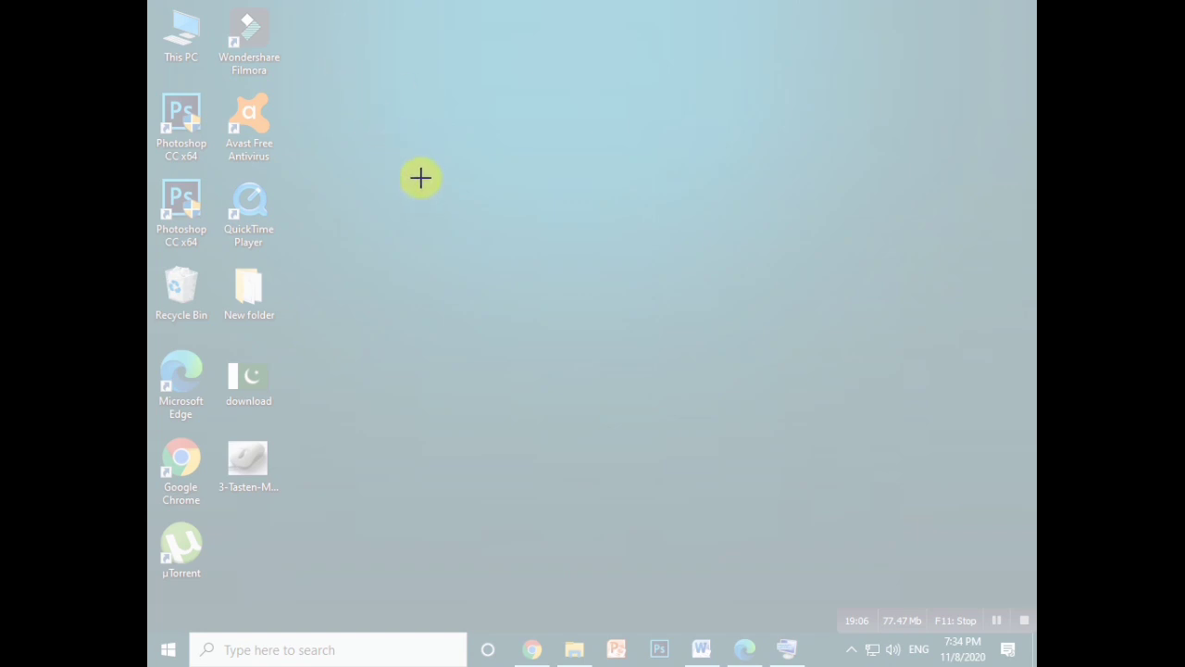
left_click_drag(345, 169, 212, 256)
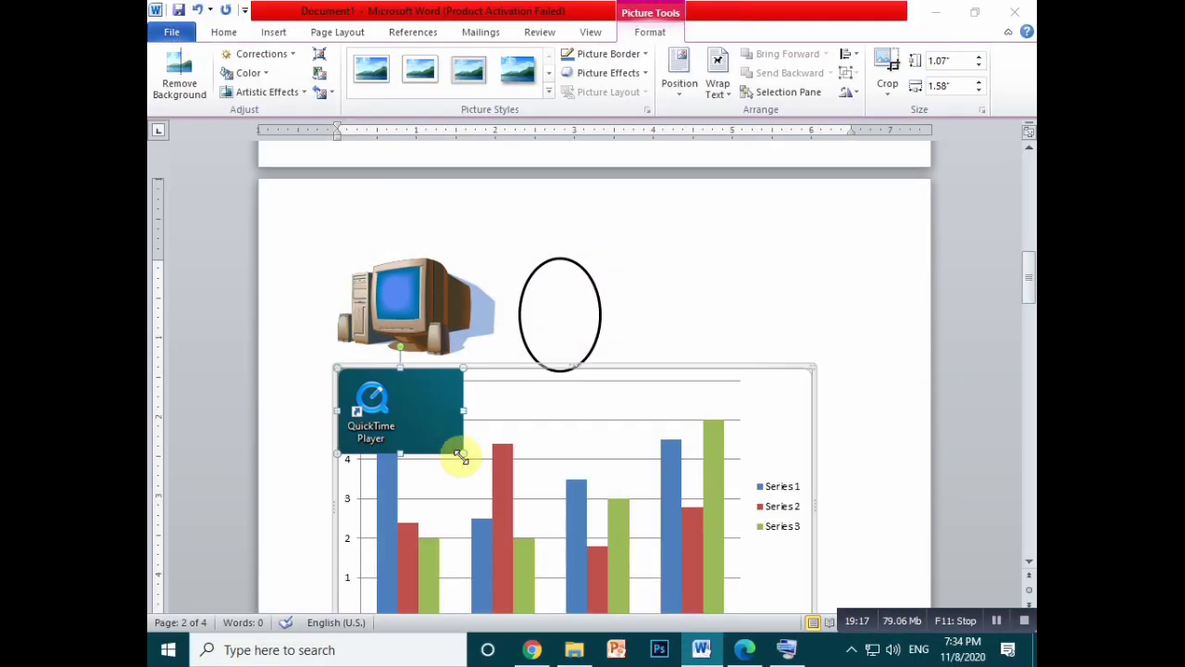
left_click(648, 315)
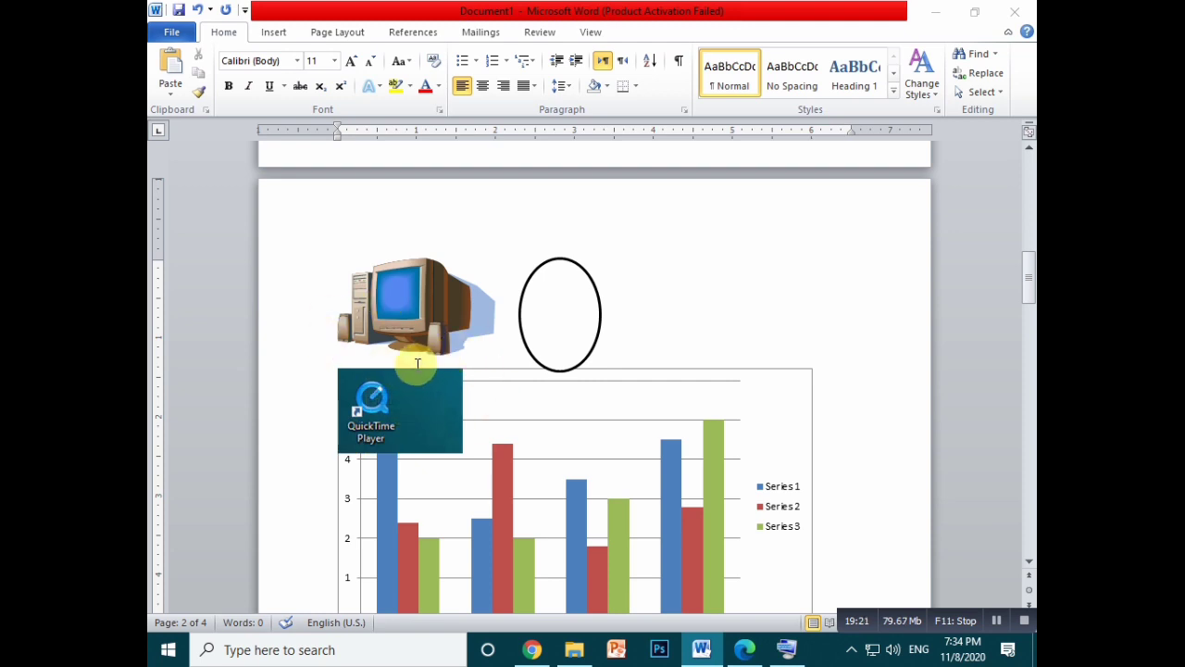
Step: Add the built-in Alphabet header with its document title placeholder, and leave header editing
left_click(270, 33)
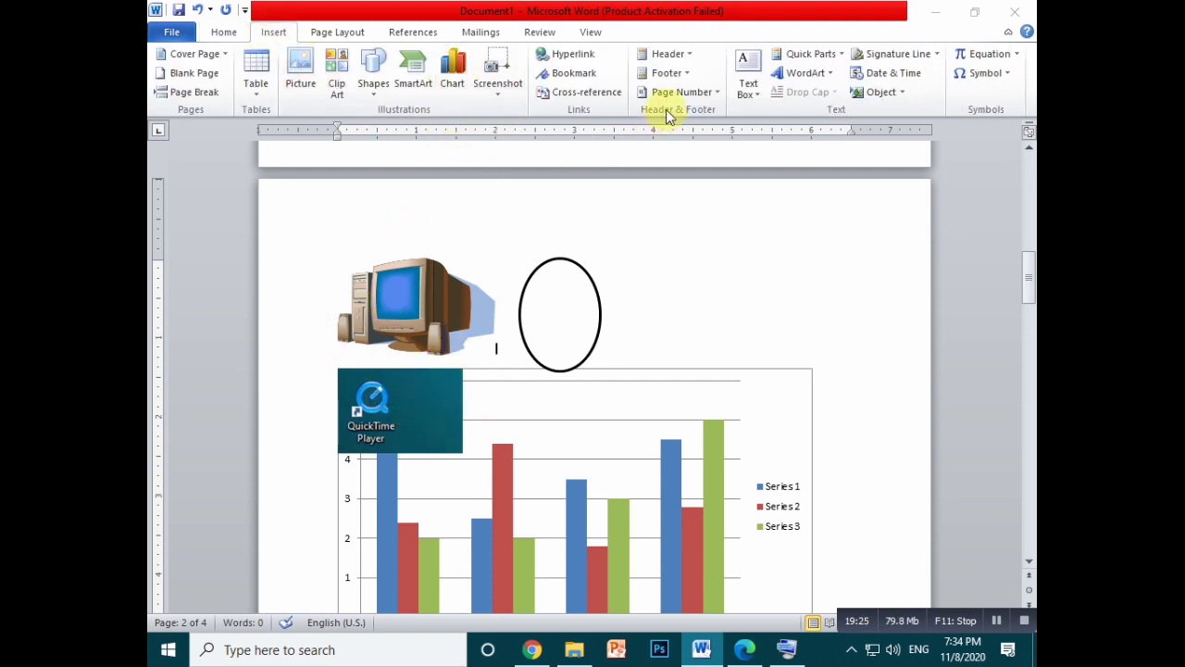
left_click(689, 61)
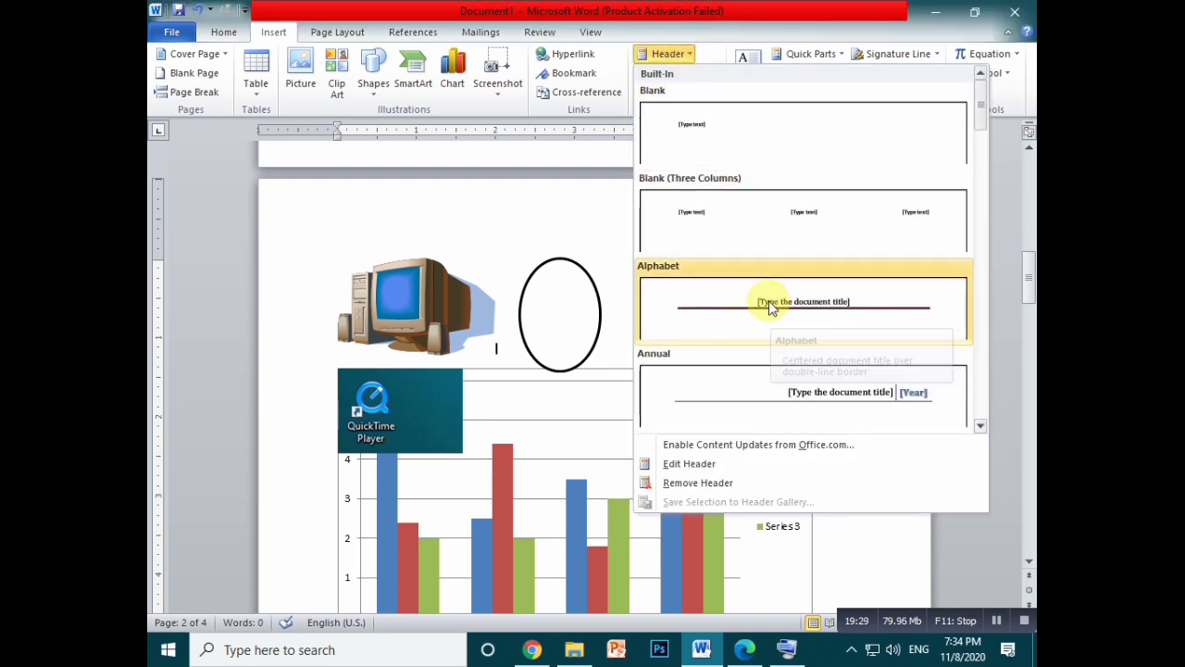
left_click(769, 308)
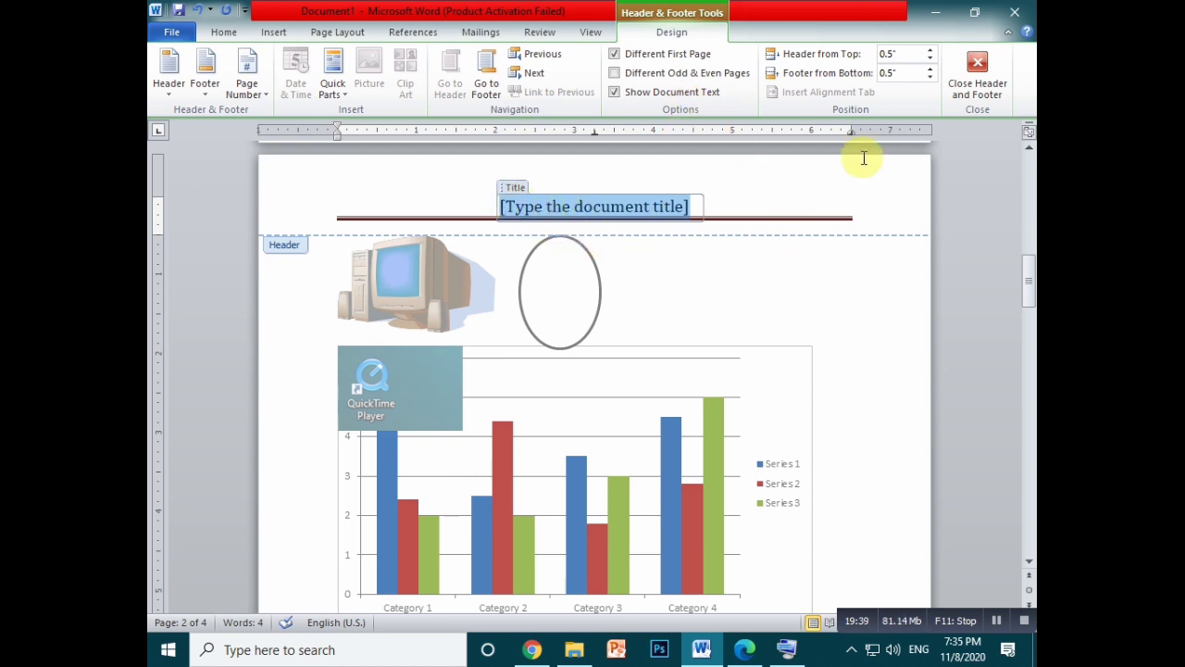
left_click(980, 67)
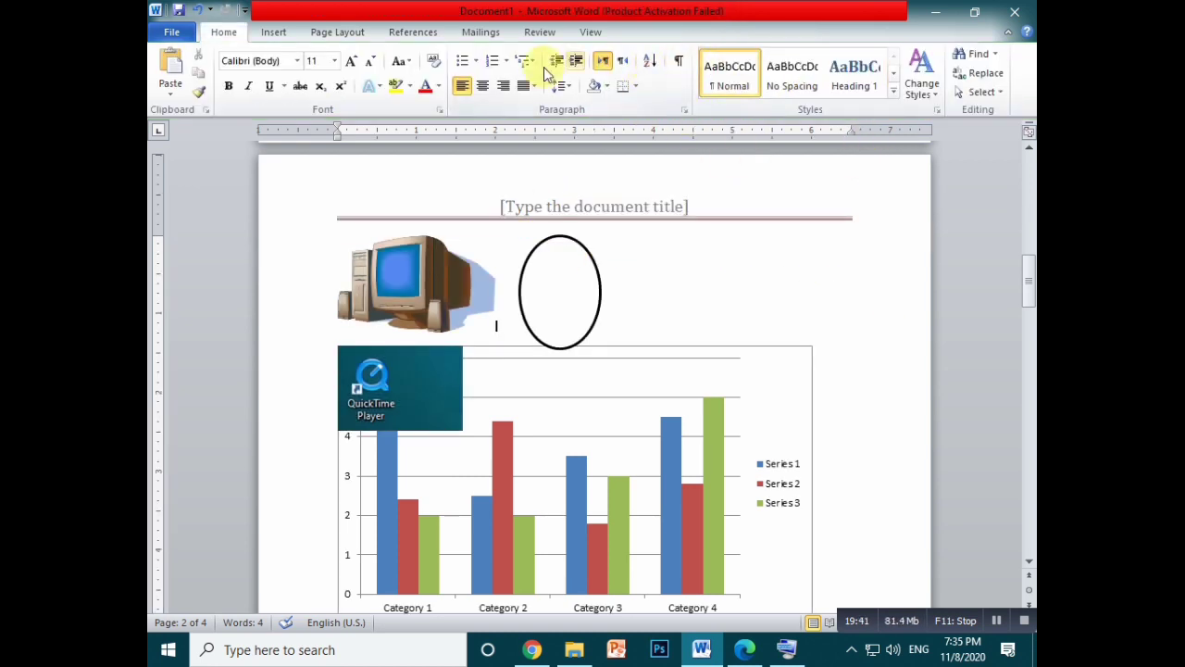
Step: Look through the built-in footer designs without inserting one
left_click(275, 33)
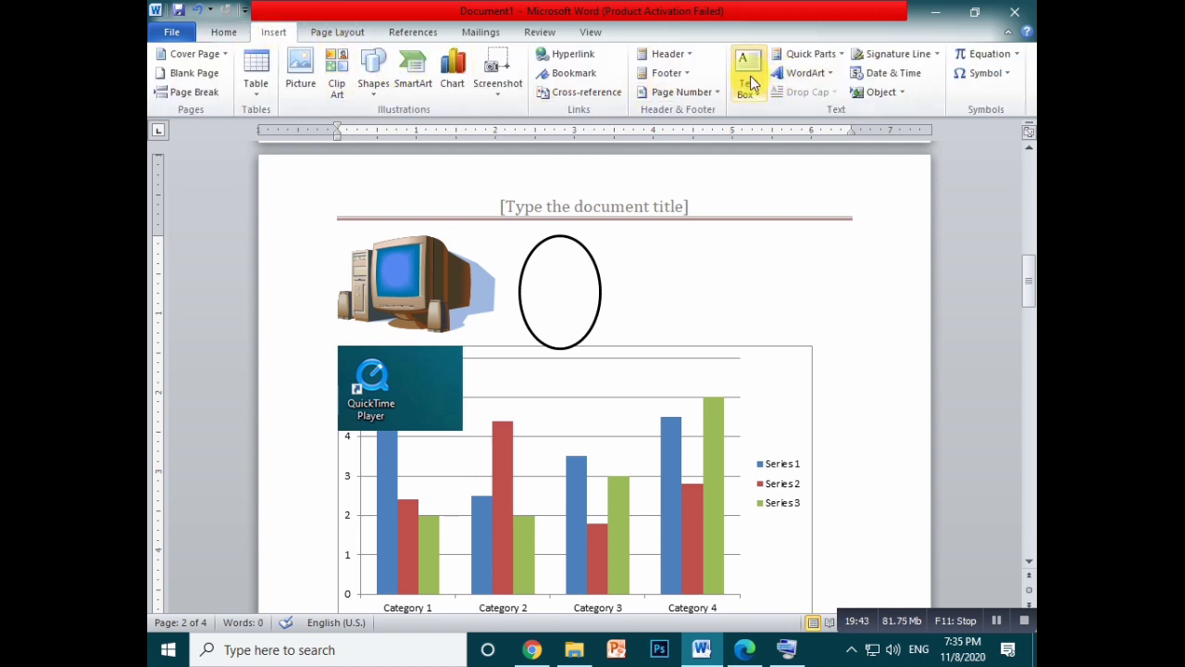
left_click(683, 73)
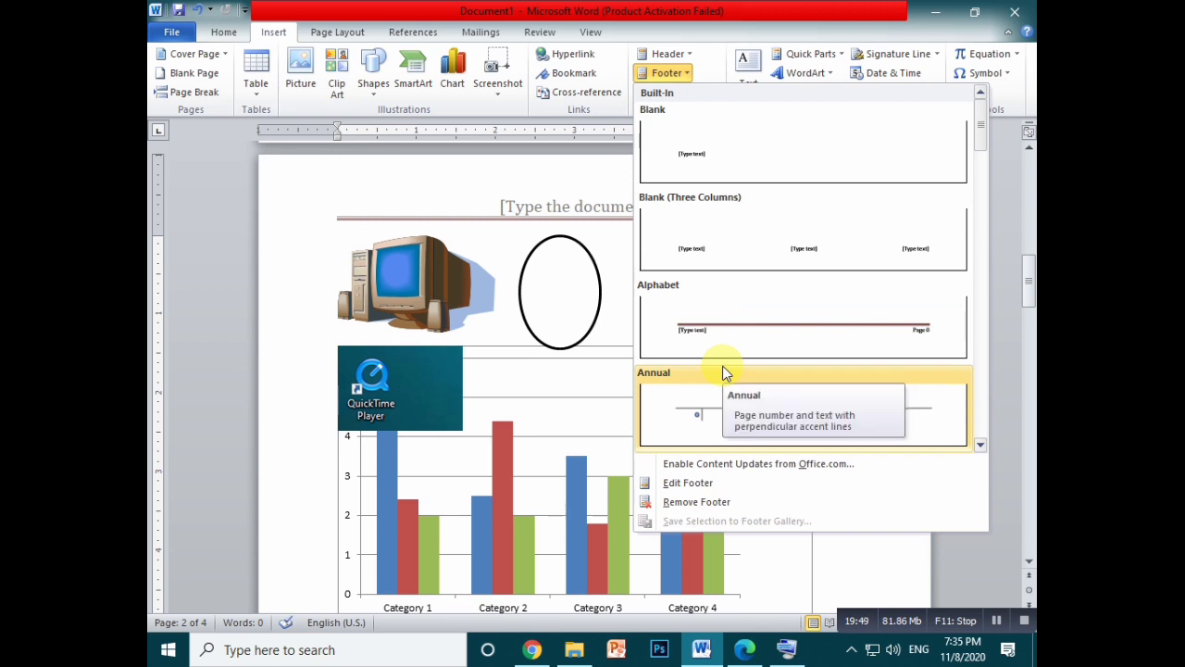
left_click(528, 153)
Step: Look through the page number designs for the top of the page, bottom of the page and page margins
left_click(706, 92)
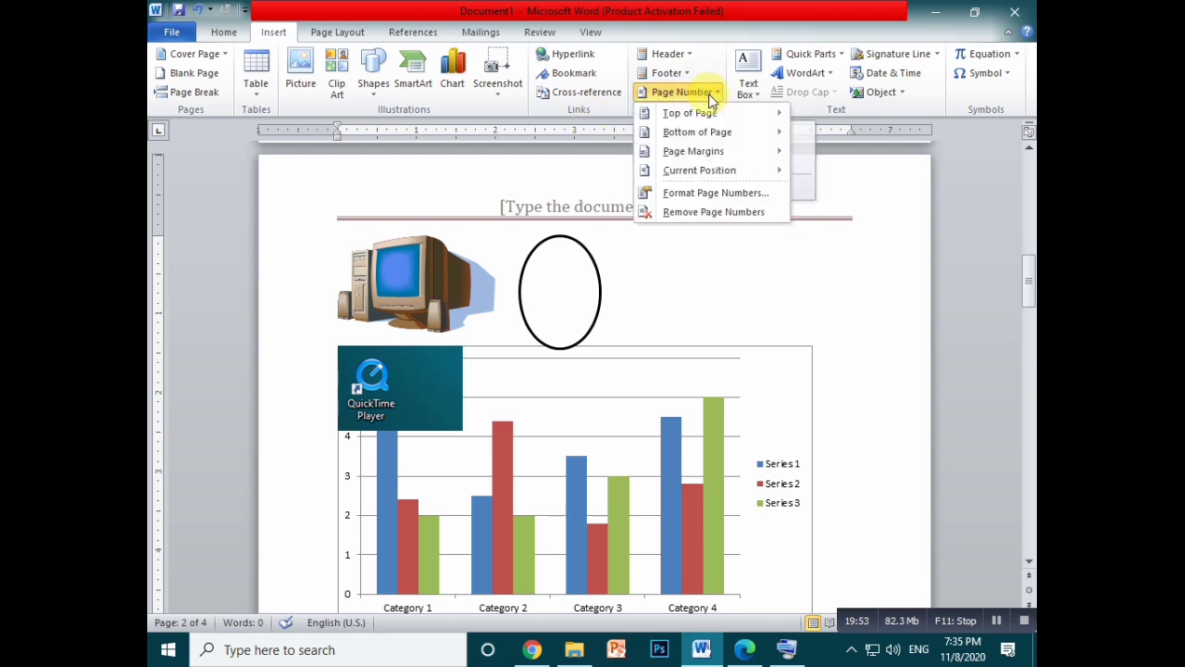
mouse_move(715, 113)
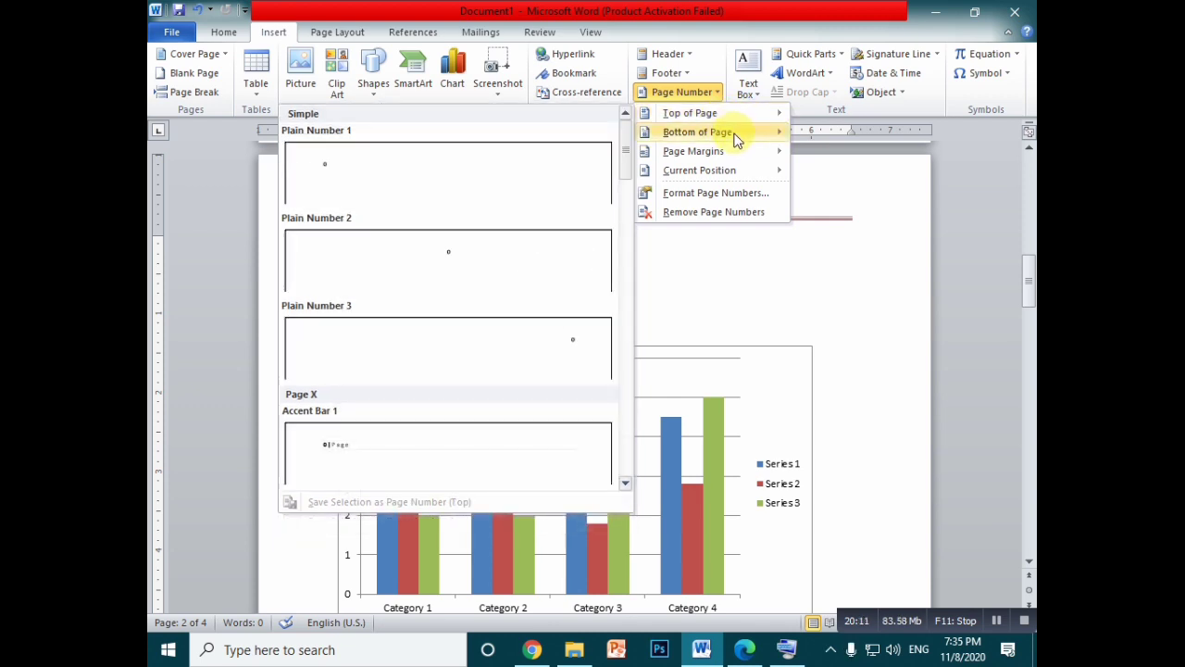
mouse_move(736, 139)
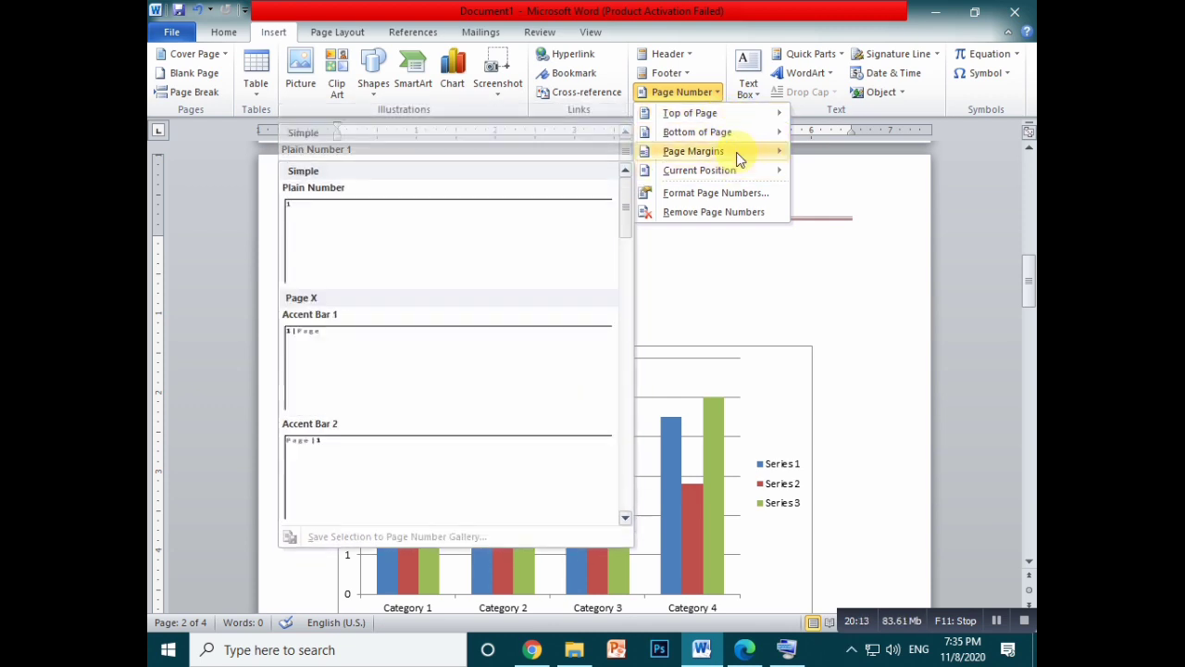